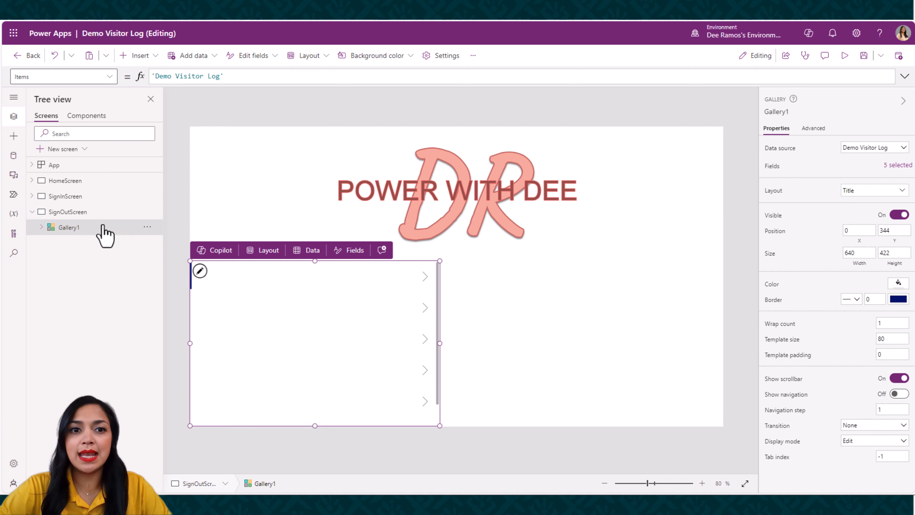
Set the gallery title label's text formula to ThisItem.'Visitor Log'
click(41, 227)
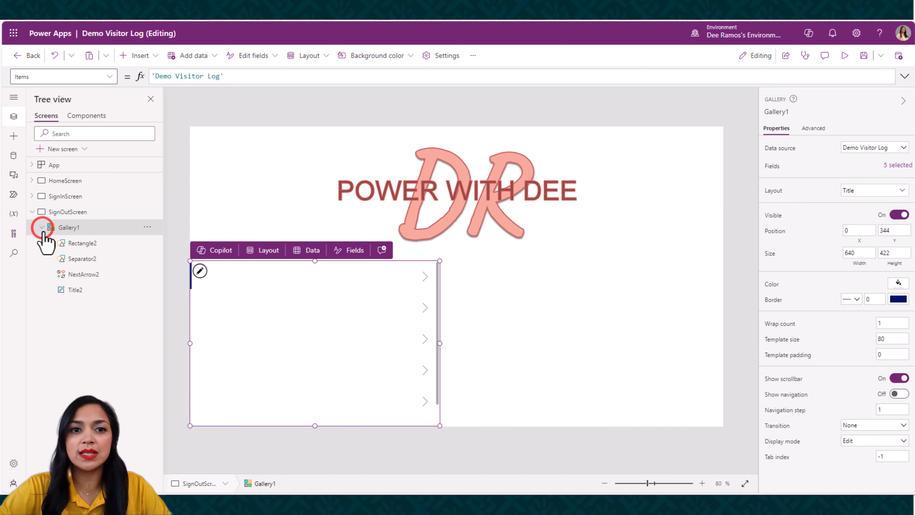
click(69, 291)
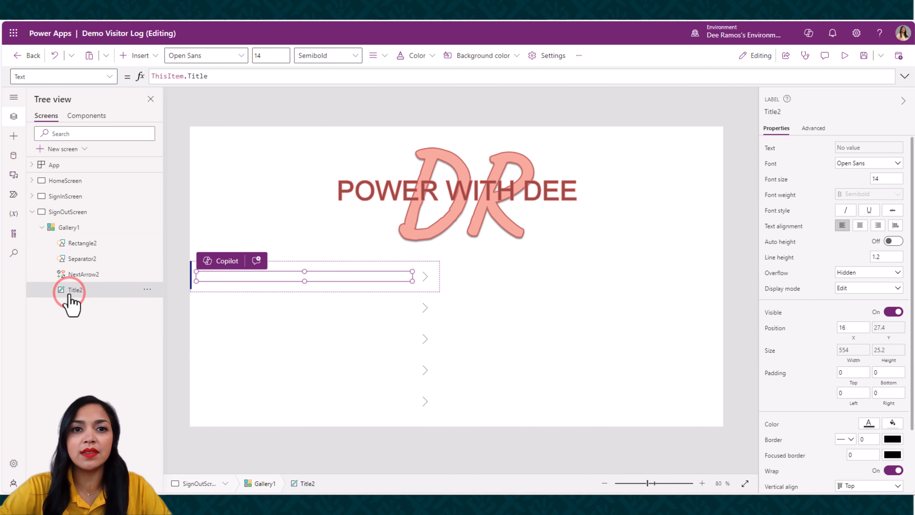
click(188, 76)
double_click(188, 76)
key(BackSpace)
text(vi)
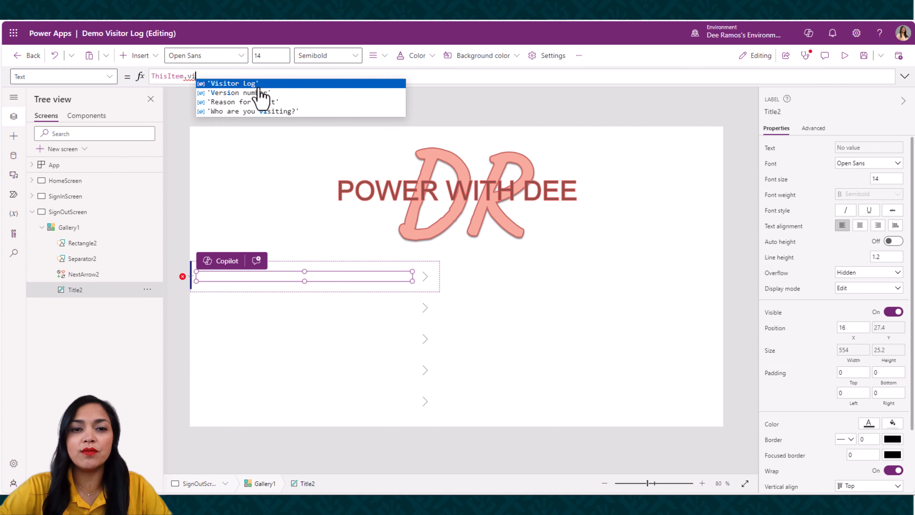
click(258, 86)
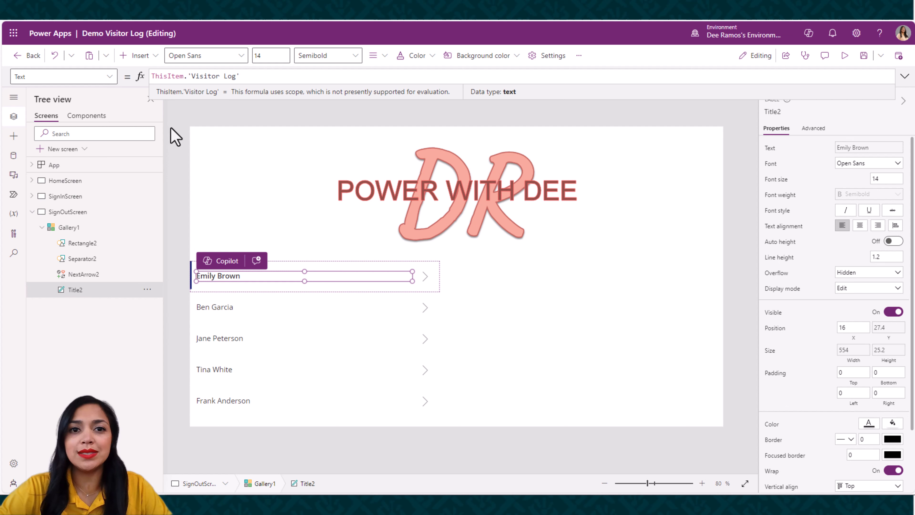
click(180, 120)
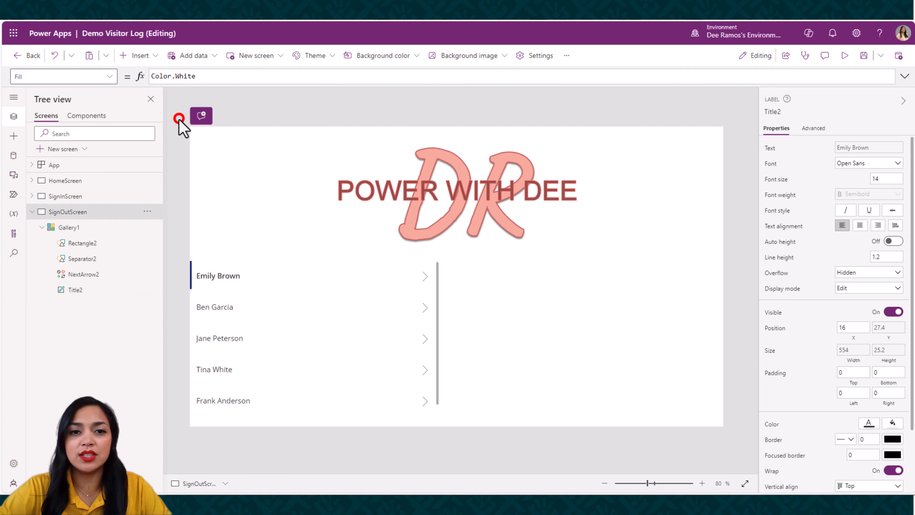
Insert a text label beside the gallery, about 698 wide and 322 high, at about X 640, Y 344
click(146, 58)
click(151, 118)
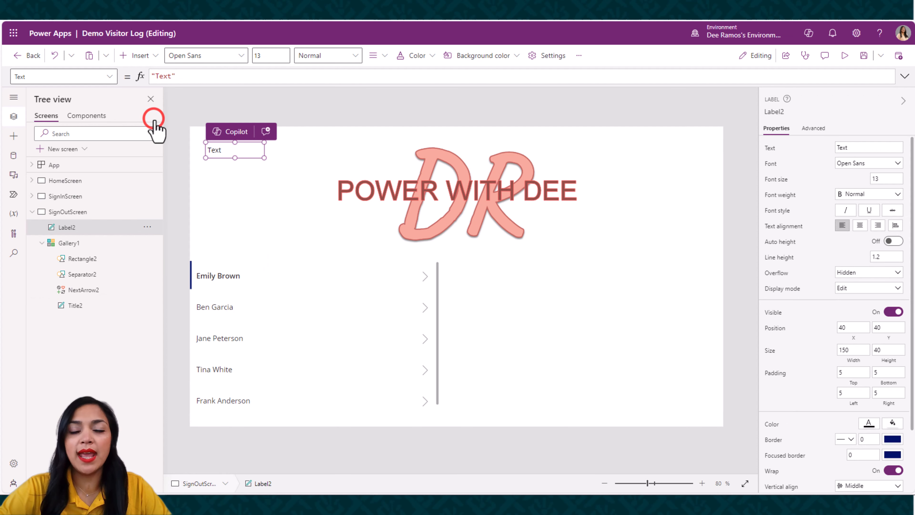
drag(226, 150, 712, 387)
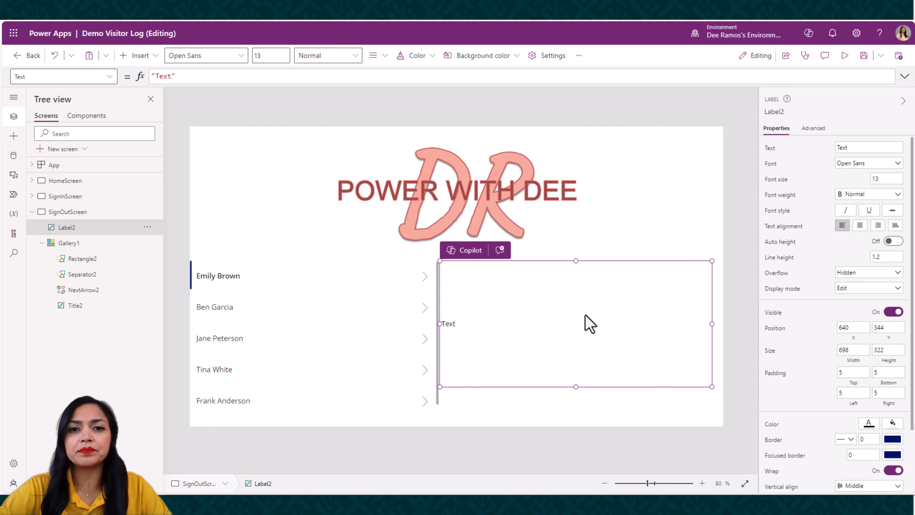
Set the new label's text to "NAME, are you ready to Sign Out?"
click(171, 78)
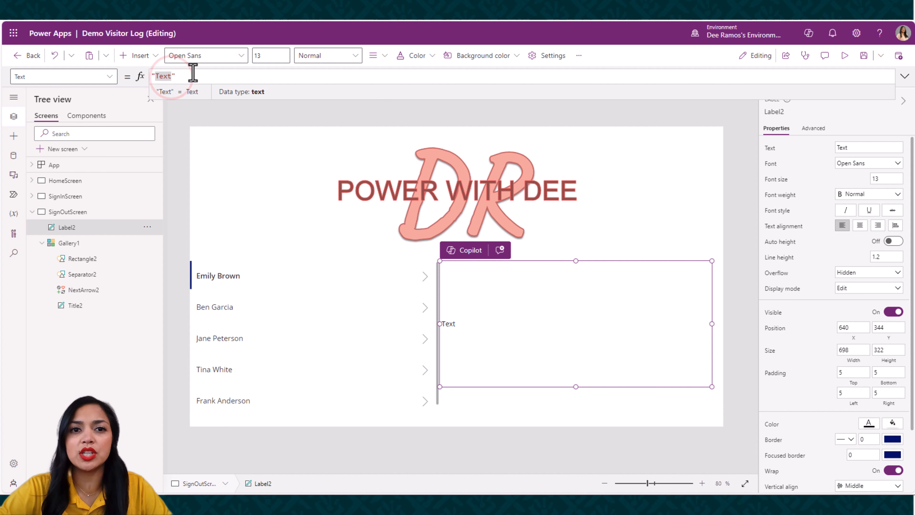
key(BackSpace)
key(BackSpace)
key(BackSpace)
text(NAME)
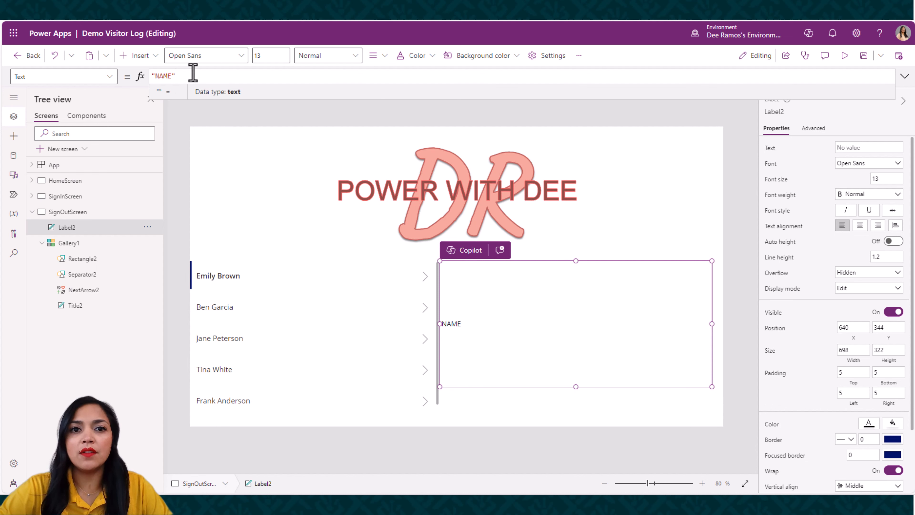
text(, Are y)
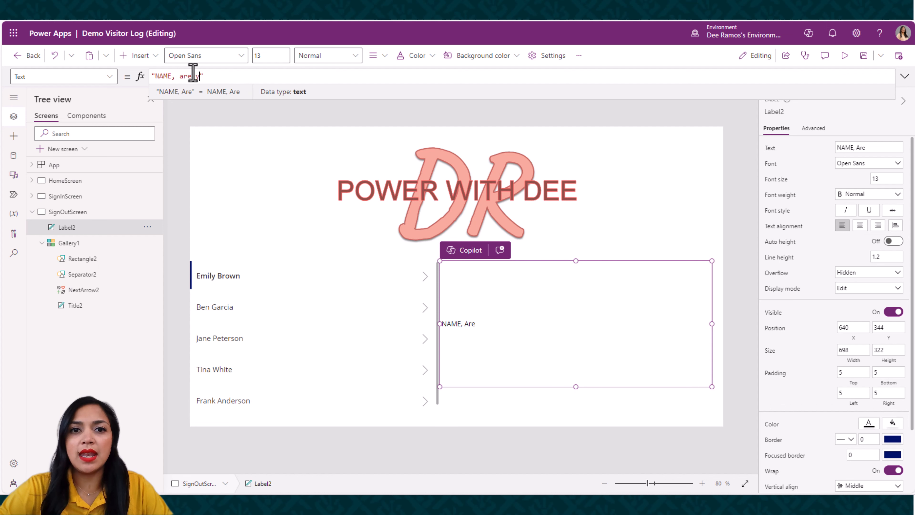
text(ou ready)
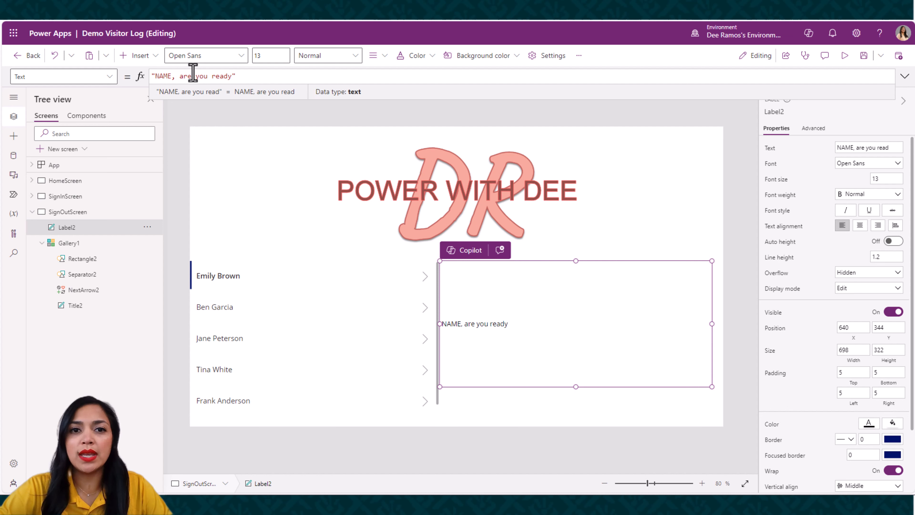
text( to Sign OUt)
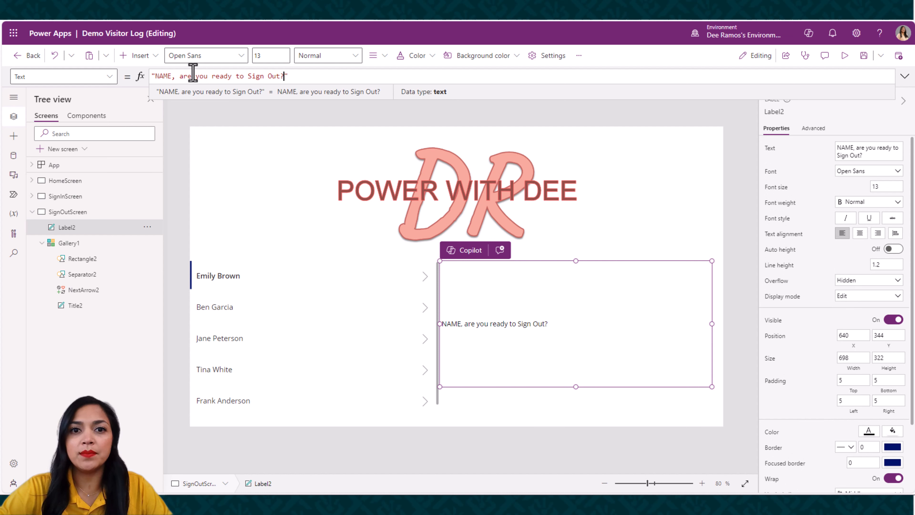
Center the label's text and set its font size to 40
click(859, 237)
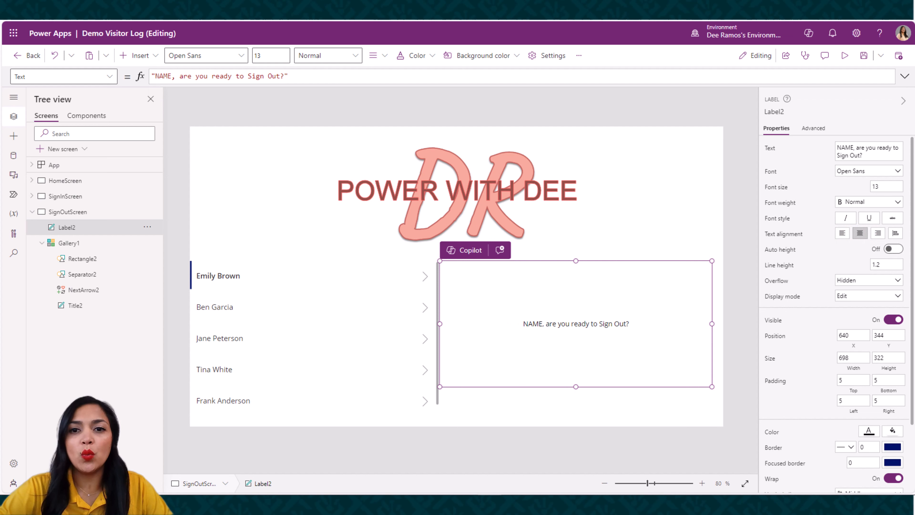
click(645, 360)
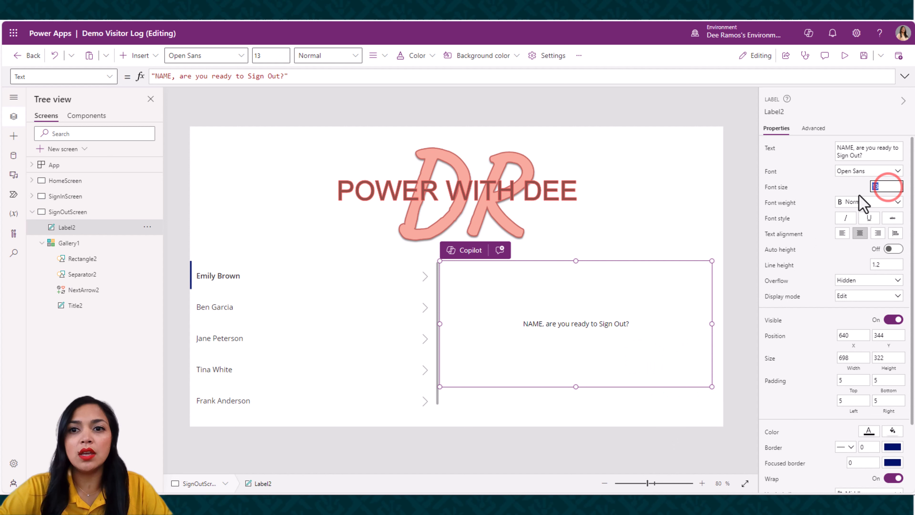
key(Tab)
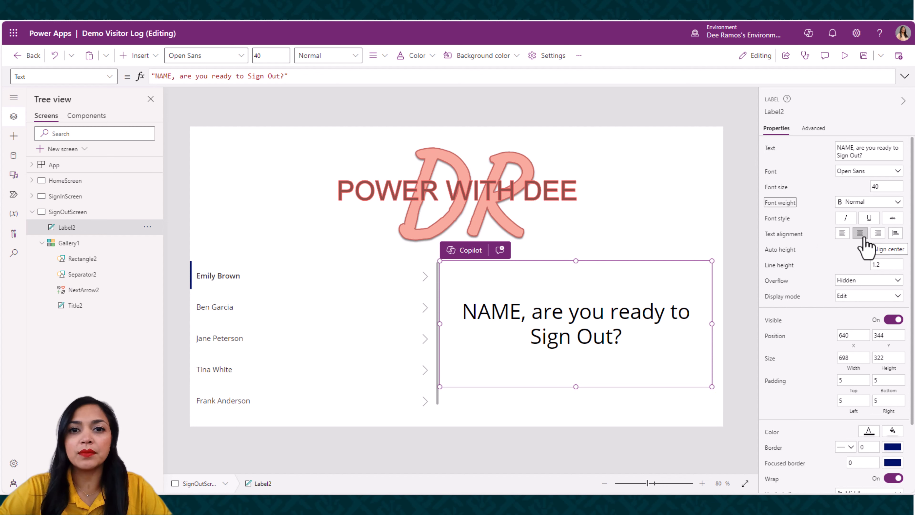
Split the label's text onto three lines, breaking after "NAME," and before "Sign Out?"
click(534, 312)
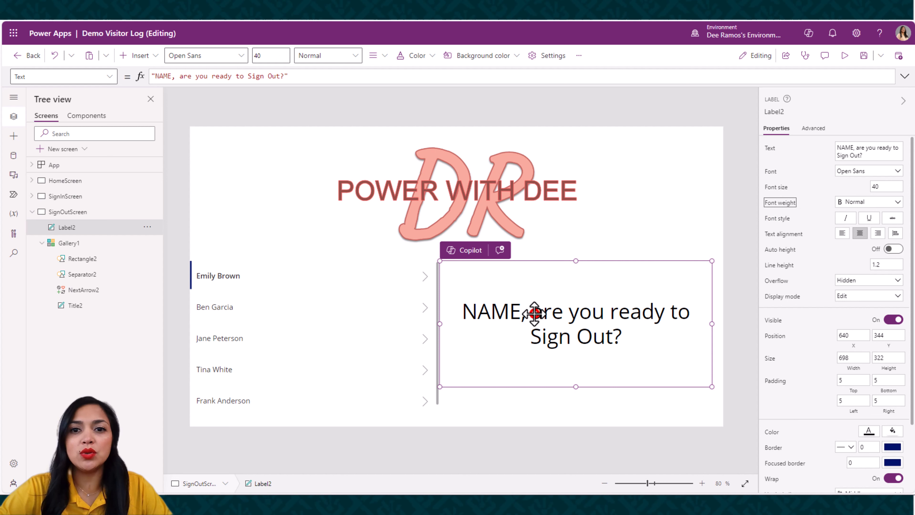
click(179, 76)
key(BackSpace)
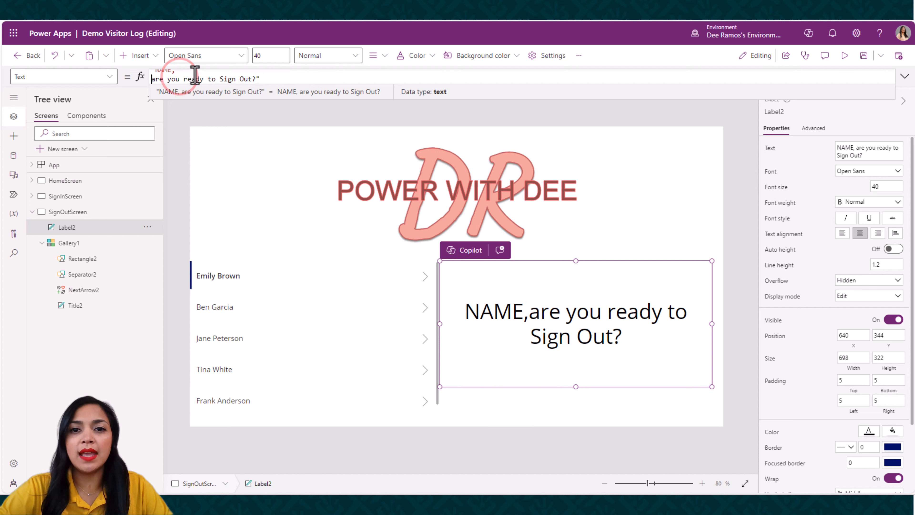
key(shift+Return)
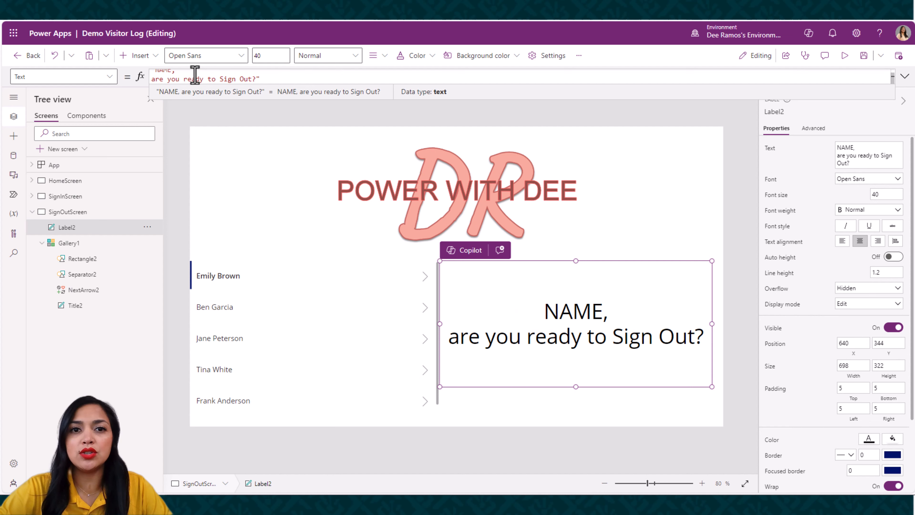
double_click(219, 79)
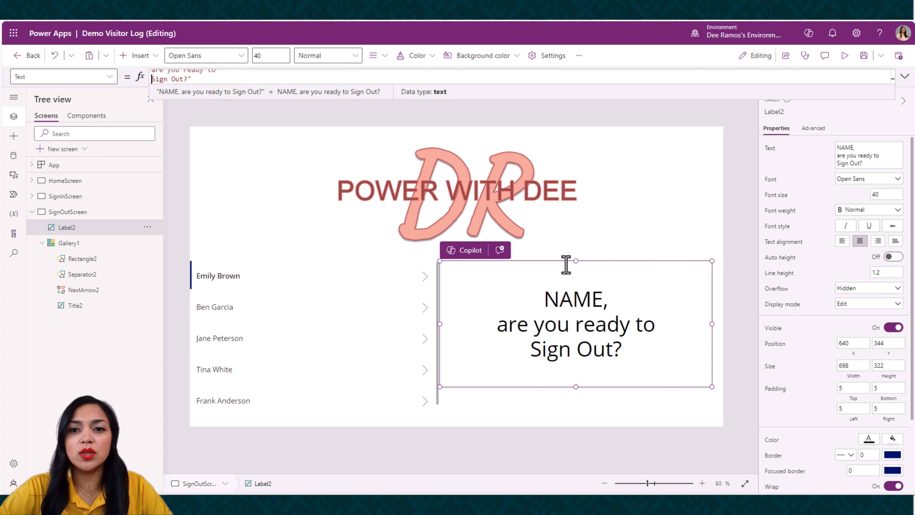
Fill the message label with custom color F3E3DC and fit it beside the gallery, about 623 wide at about X 691
click(892, 438)
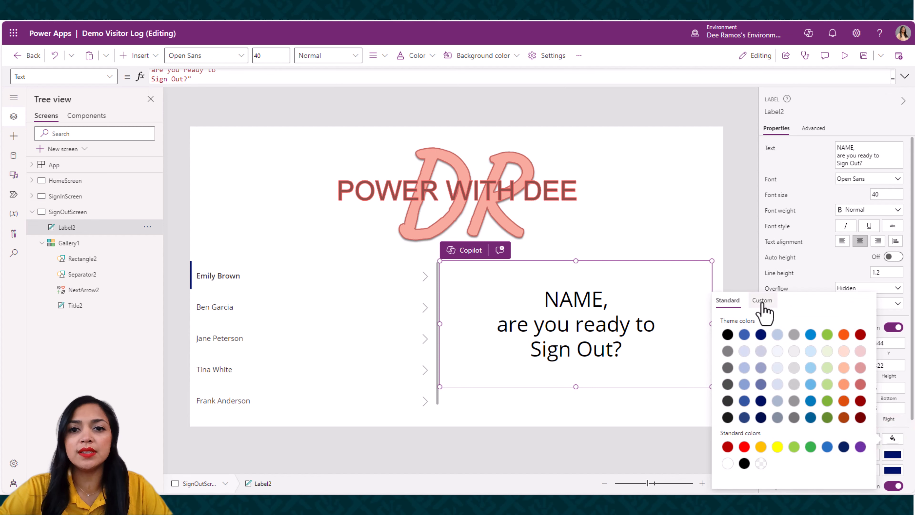
click(763, 301)
click(753, 473)
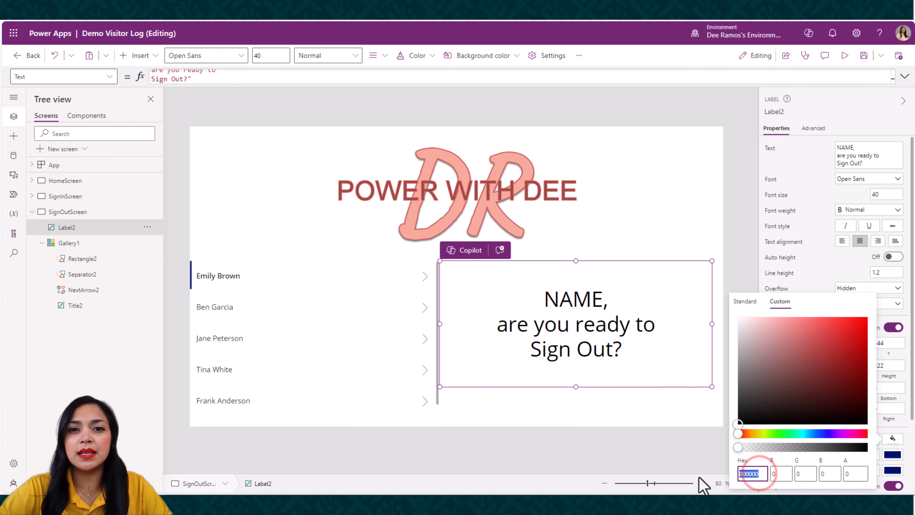
text(F3E3DC)
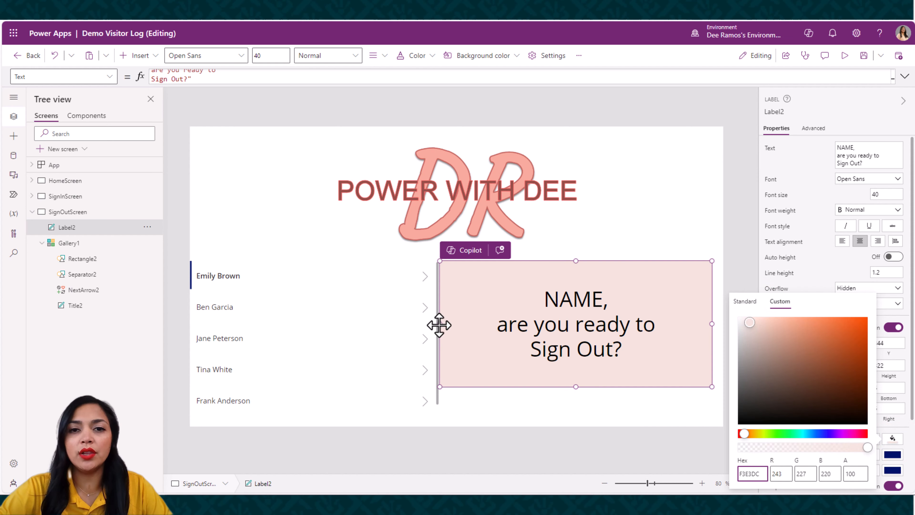
drag(440, 325, 468, 327)
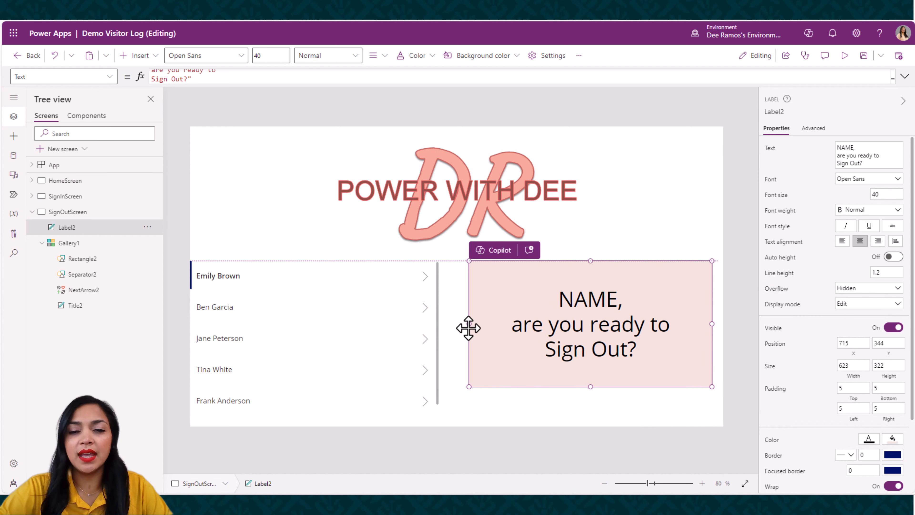
drag(610, 282, 600, 282)
Insert a button beneath the message label, at about X 922, Y 700, and set its text to "Sign Out"
click(136, 56)
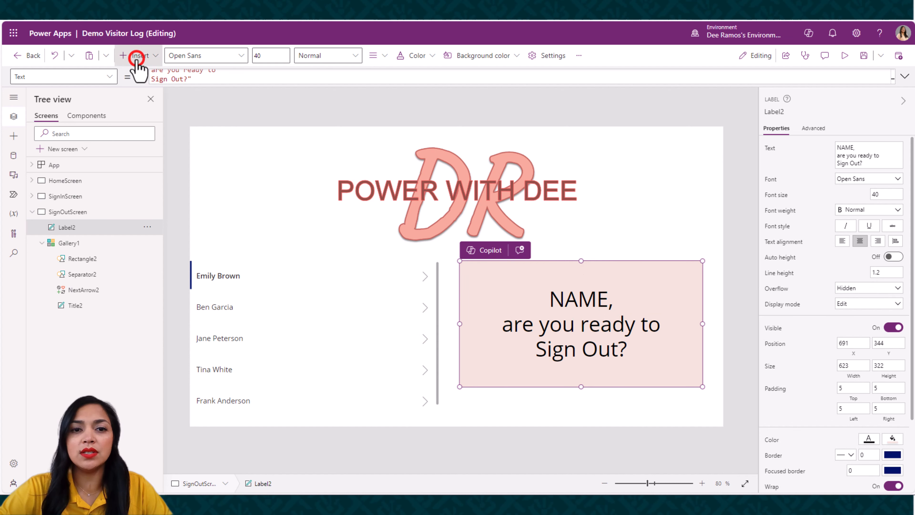
click(158, 209)
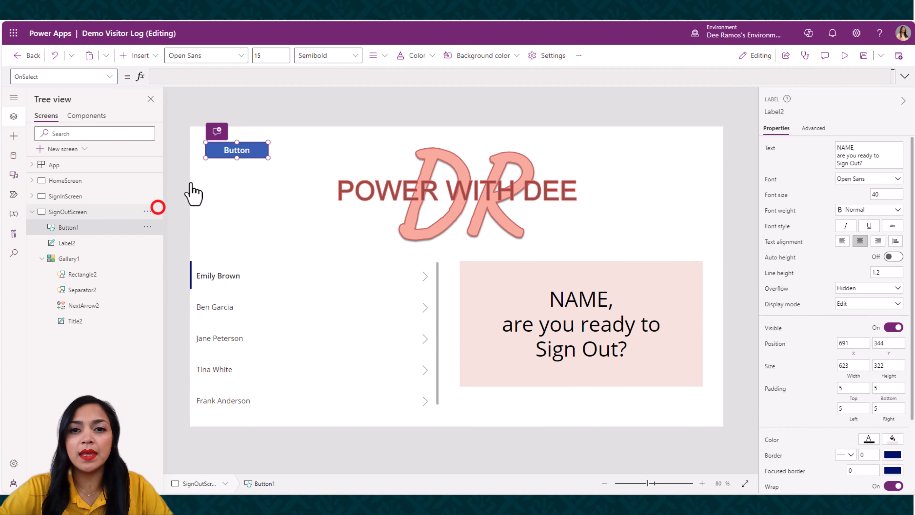
drag(229, 152, 577, 409)
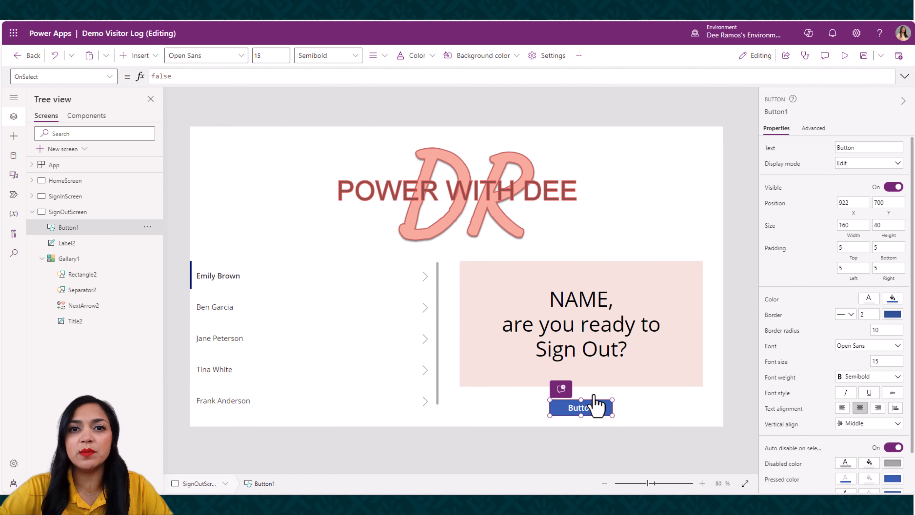
double_click(856, 147)
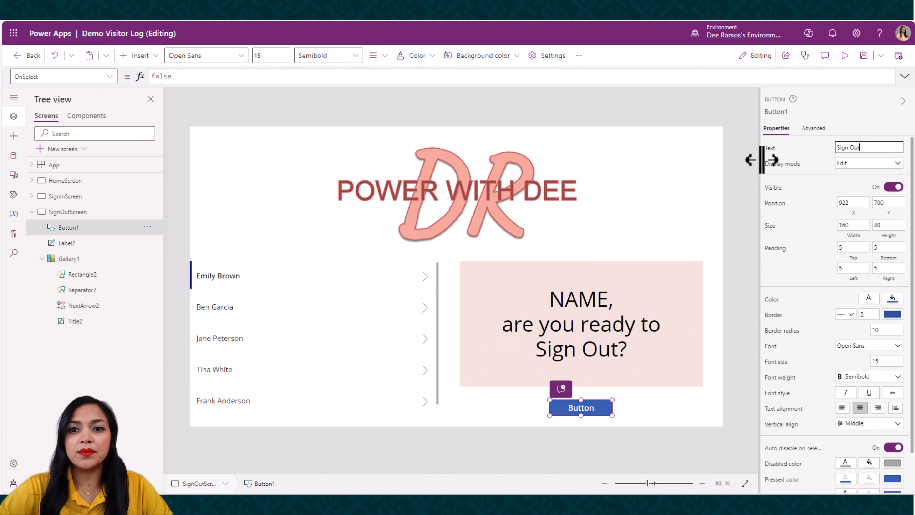
Fill the Sign Out button with custom color C66861
scroll(899, 451, down, 2)
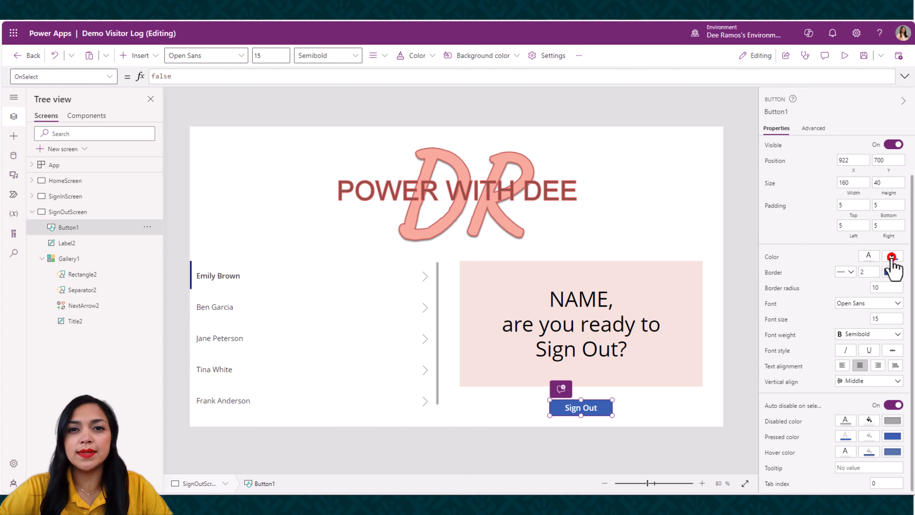
click(892, 256)
click(892, 256)
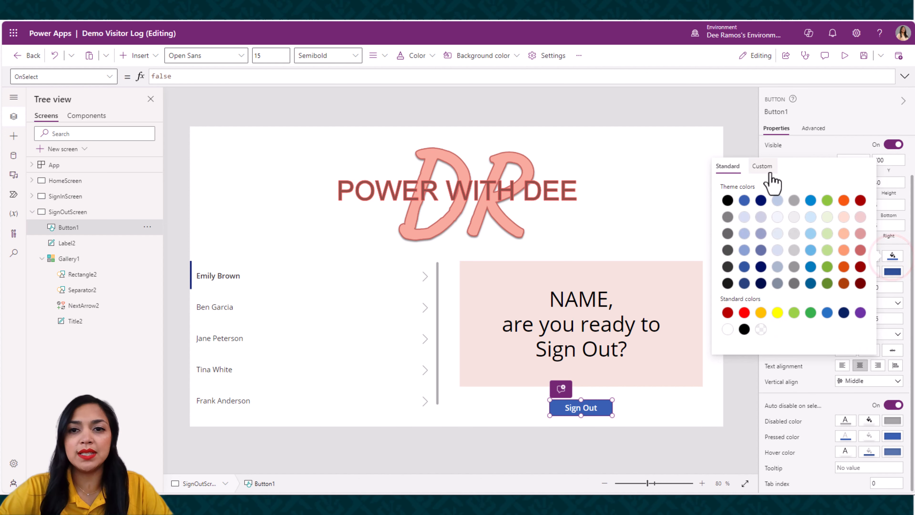
click(761, 167)
click(758, 339)
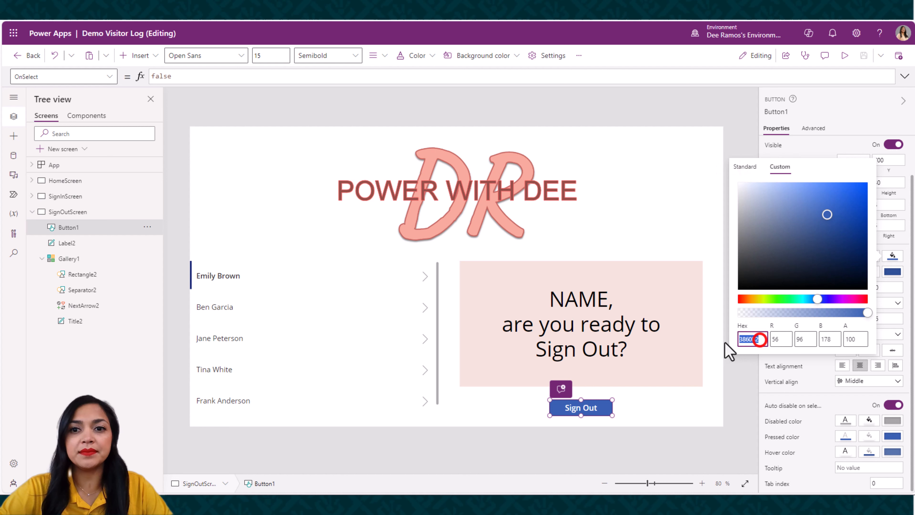
text(C66861)
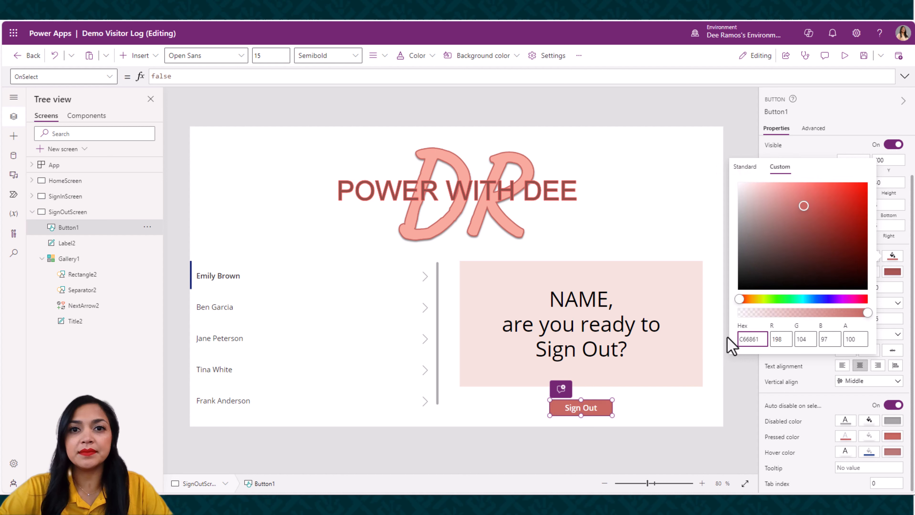
click(709, 101)
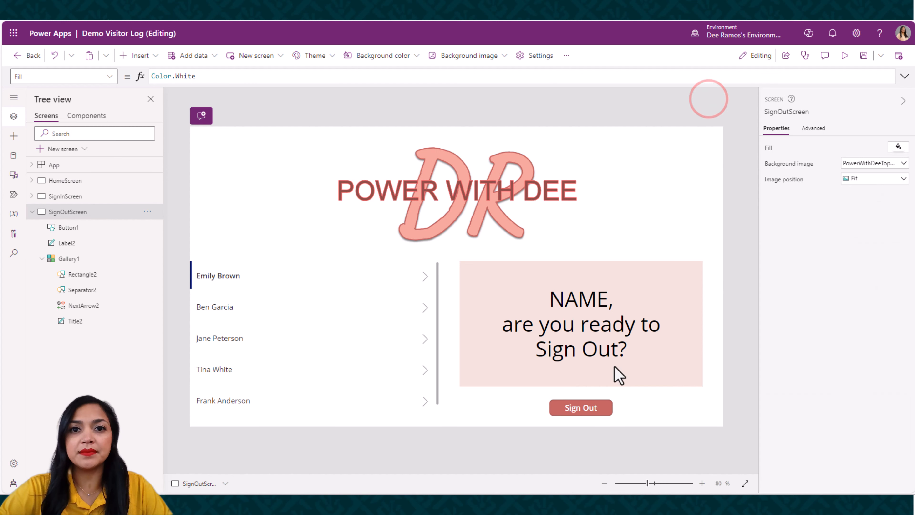
Set the red value in the Sign Out button's hover fill formula to 198
click(599, 411)
scroll(836, 444, down, 2)
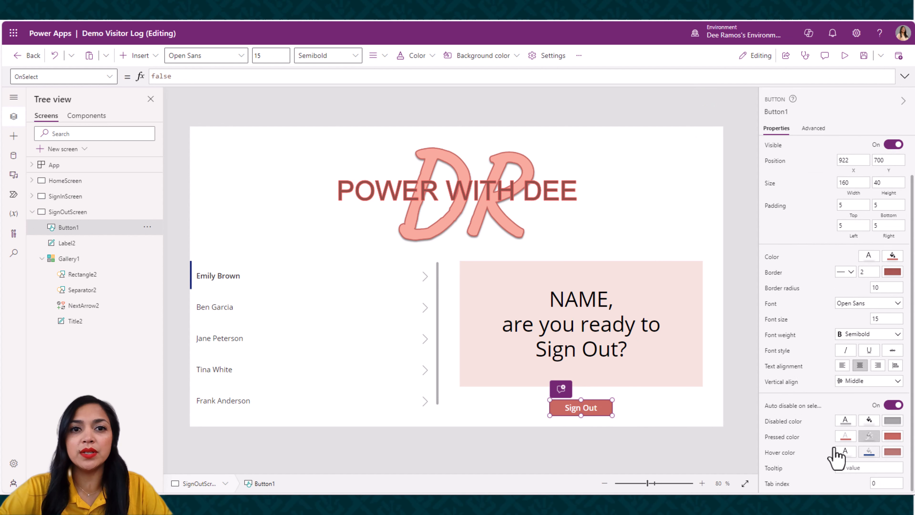
click(869, 452)
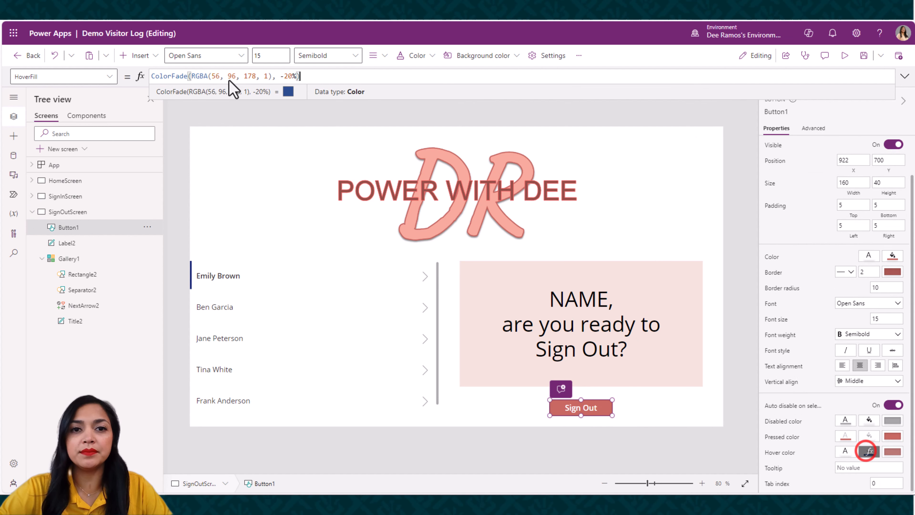
double_click(216, 76)
text(2)
key(BackSpace)
key(BackSpace)
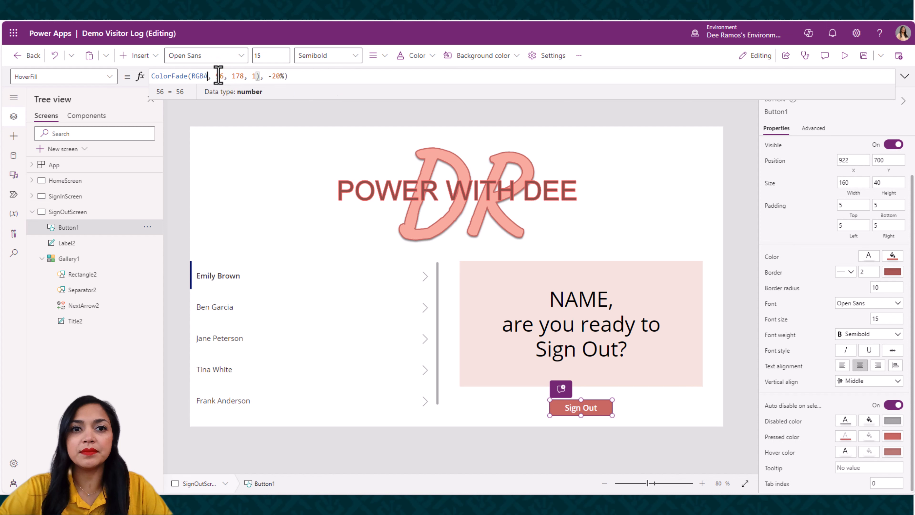
text(198)
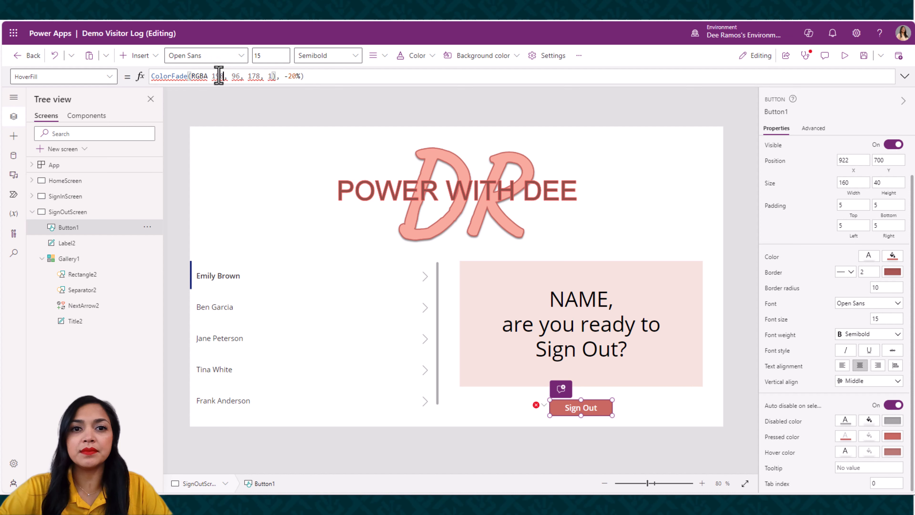
Set the green value to 104 and the blue value to 97 in the button's hover fill formula
double_click(236, 76)
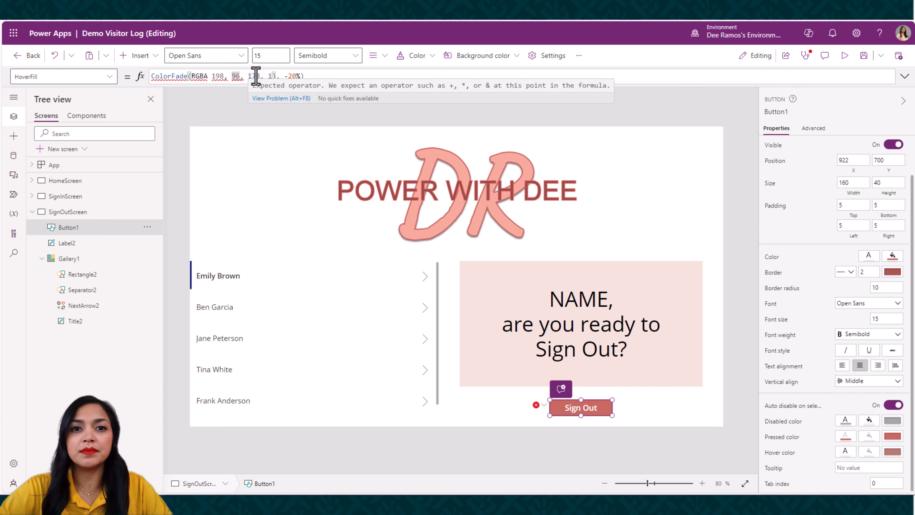
text(94)
double_click(256, 76)
key(BackSpace)
text(97)
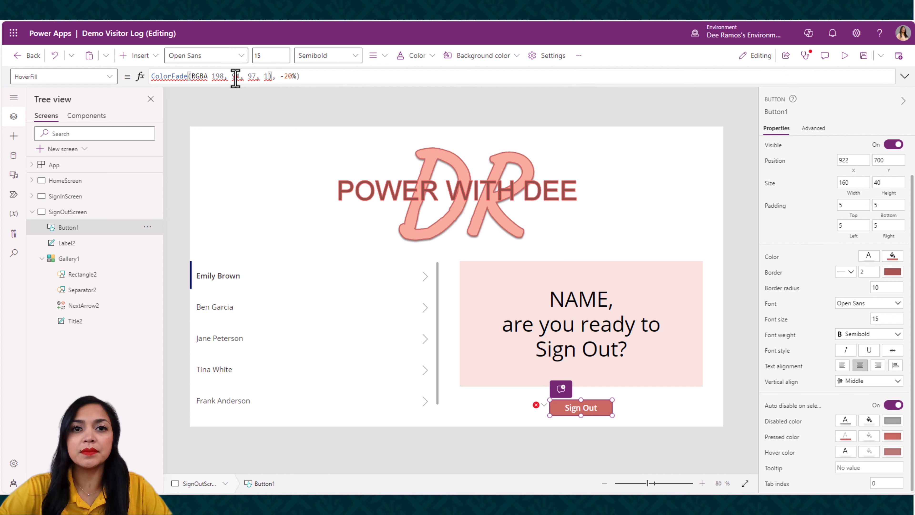
click(235, 77)
key(BackSpace)
text(10)
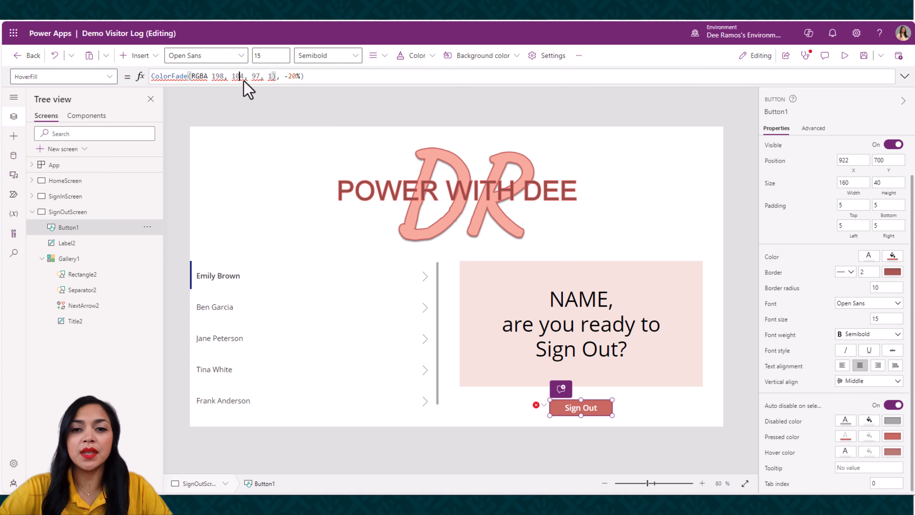
Restore the opening parenthesis before 198 in the hover fill's RGBA function, and preview the button's hover color in the running app
click(321, 107)
click(573, 418)
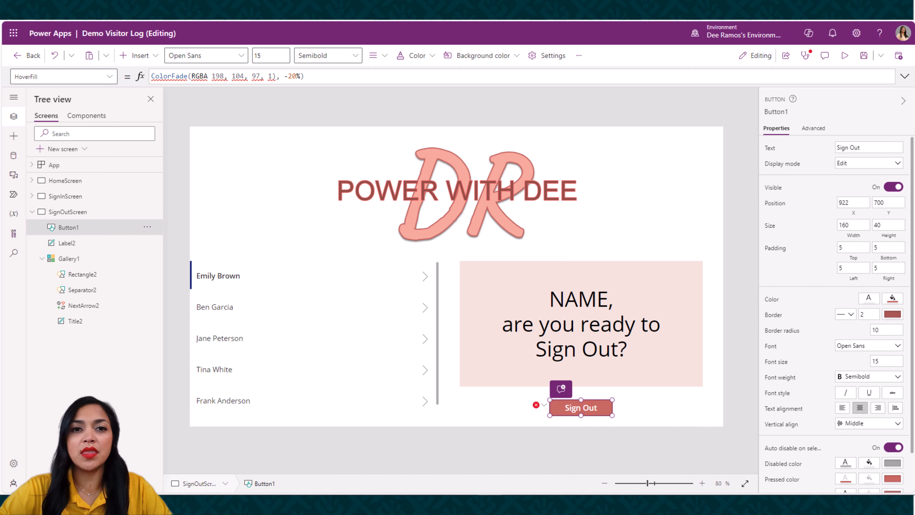
click(212, 75)
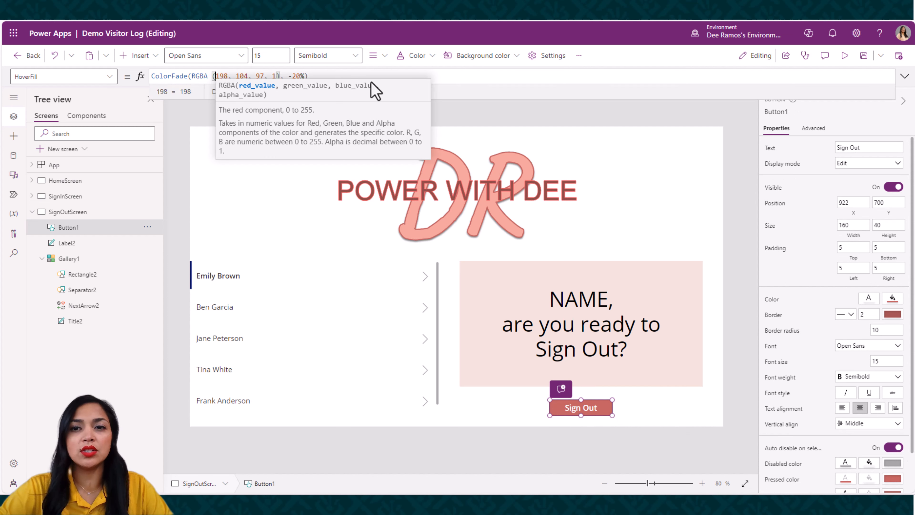
click(497, 101)
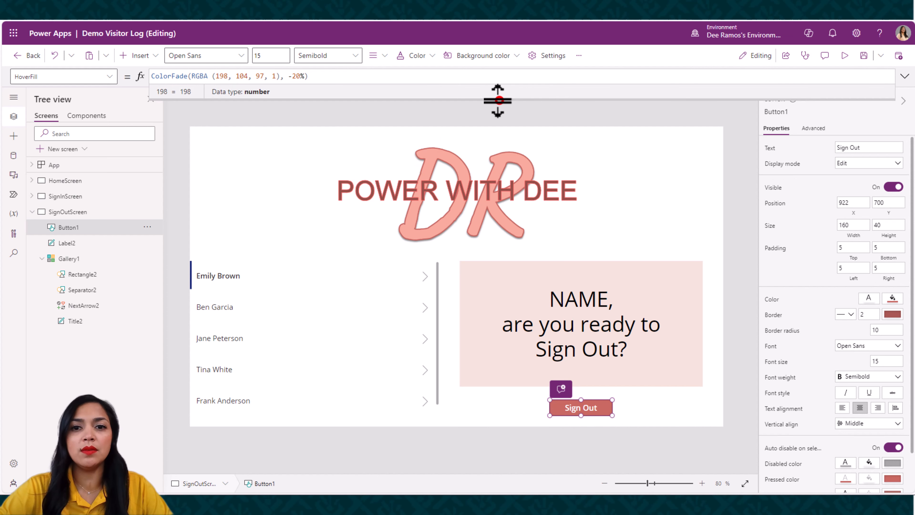
click(845, 57)
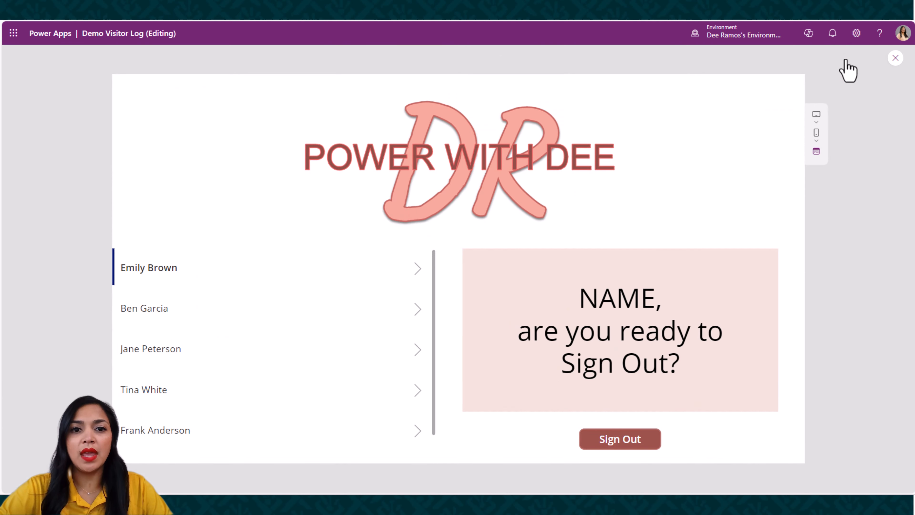
click(897, 57)
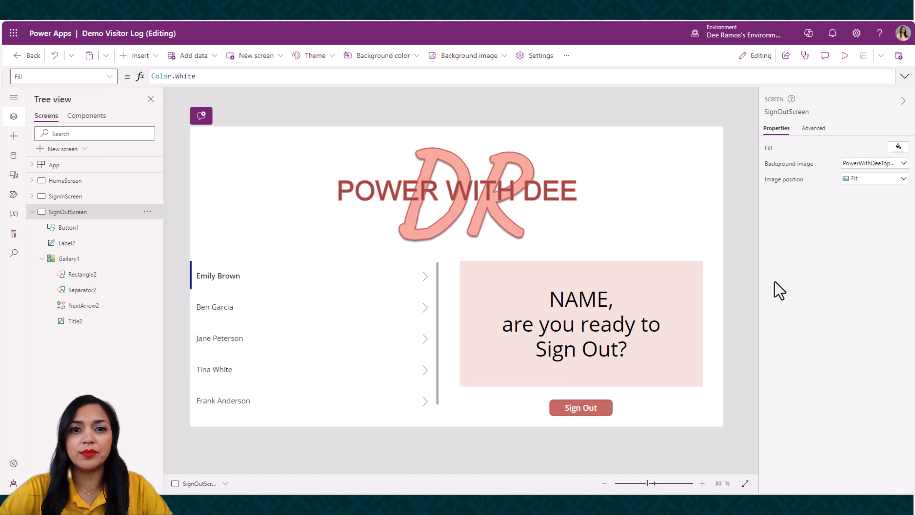
Try selecting the second, third and fourth visitors in the gallery to check how the selection moves
click(243, 310)
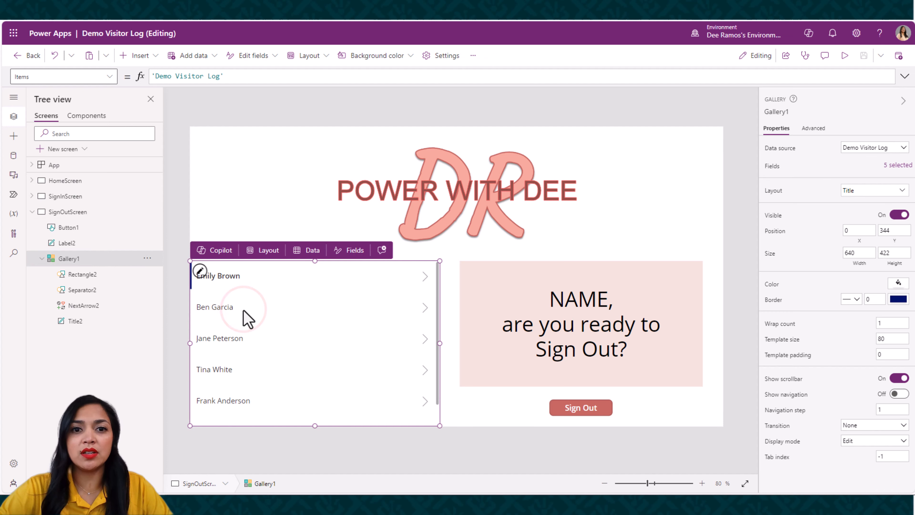
click(248, 309)
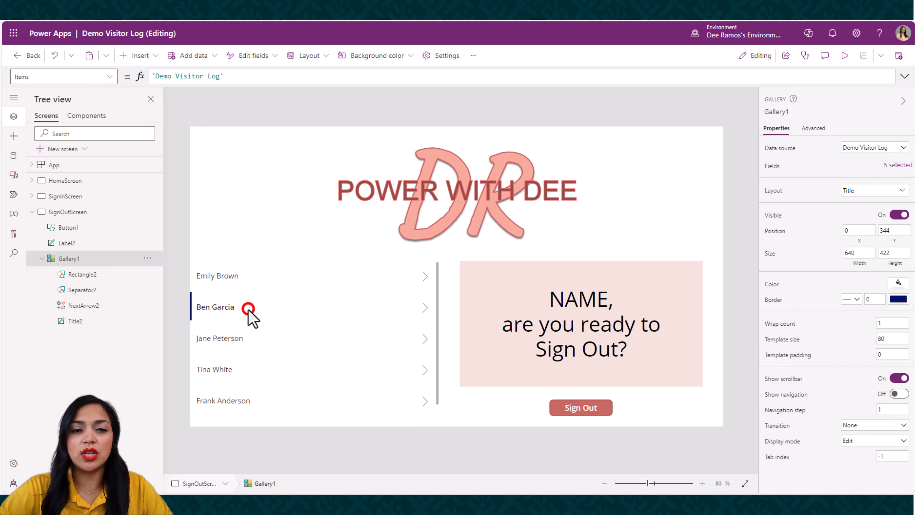
click(254, 346)
click(256, 371)
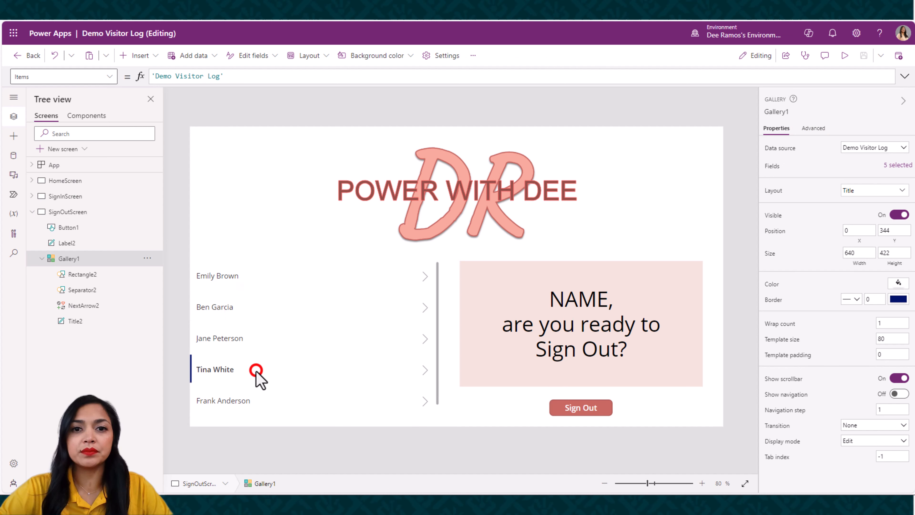
Replace NAME in the message label's text formula with Gallery1.Selected.'Visitor Log' &, joined to the remaining quoted message
click(568, 300)
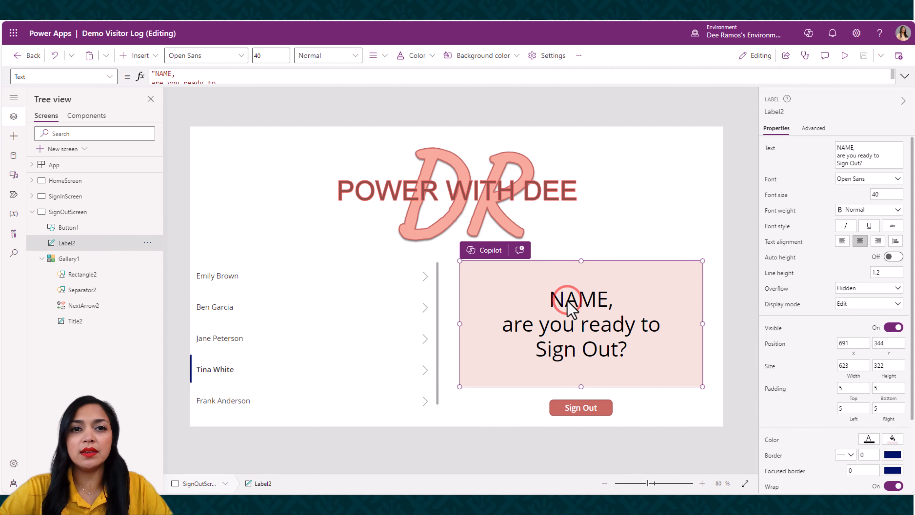
click(905, 76)
double_click(171, 73)
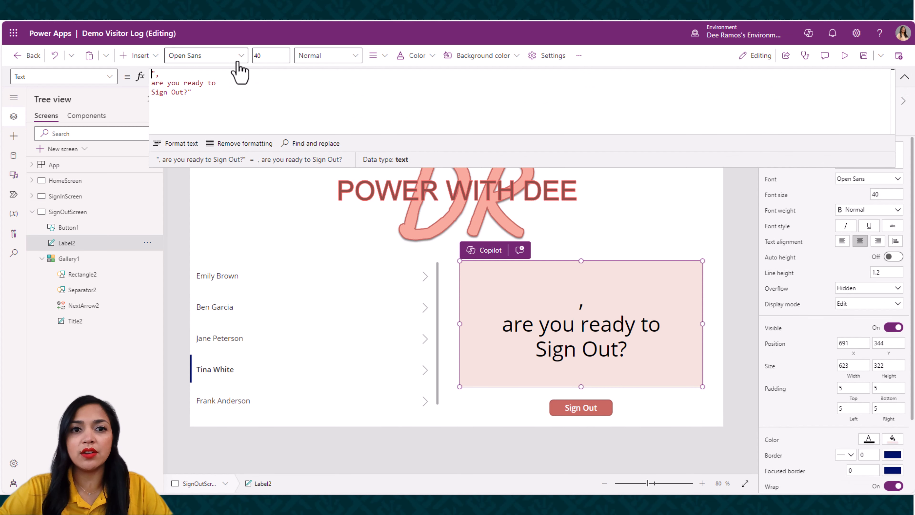
text(Gall)
key(Tab)
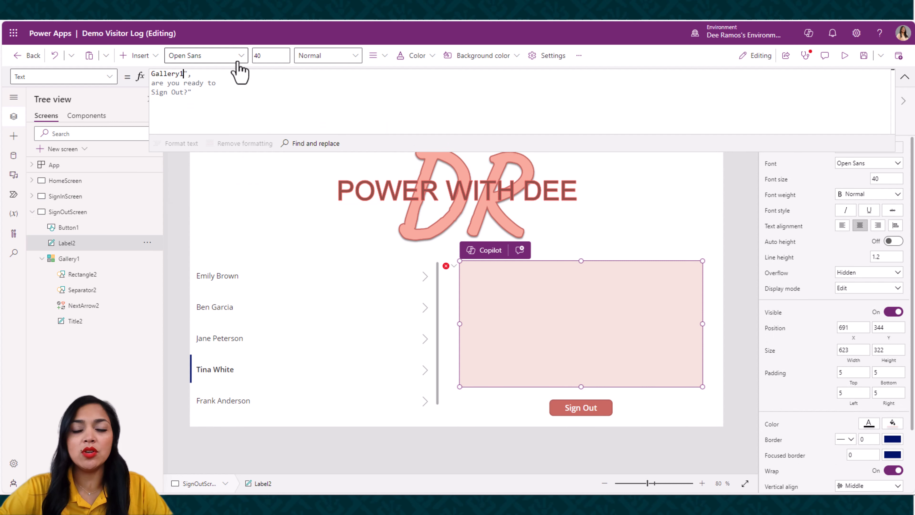
text(.se)
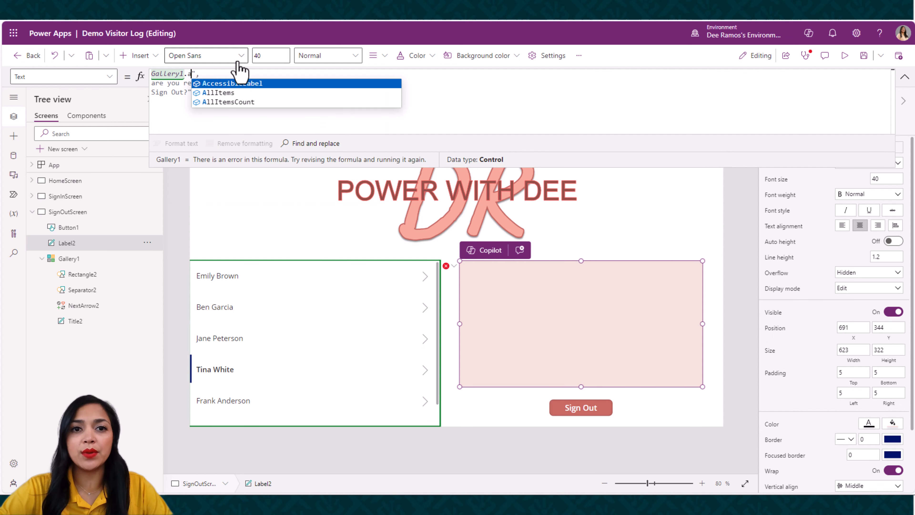
key(Tab)
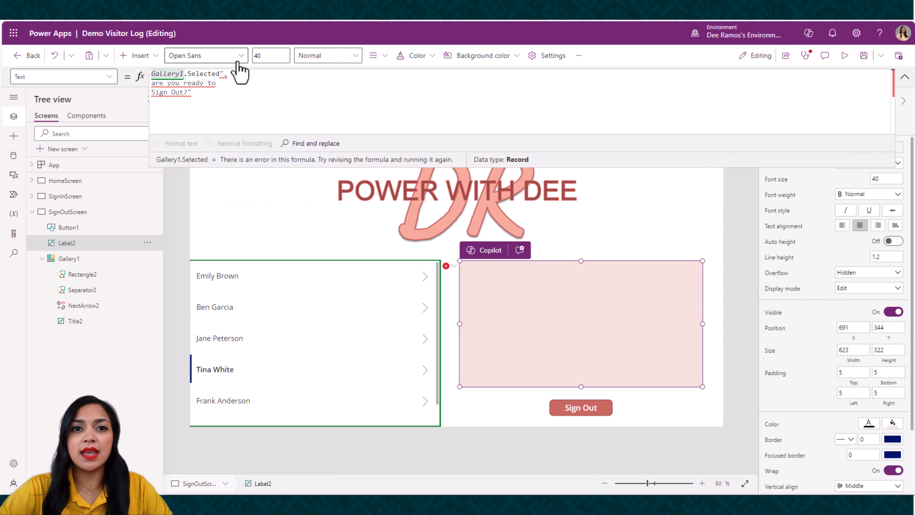
text(.Vi)
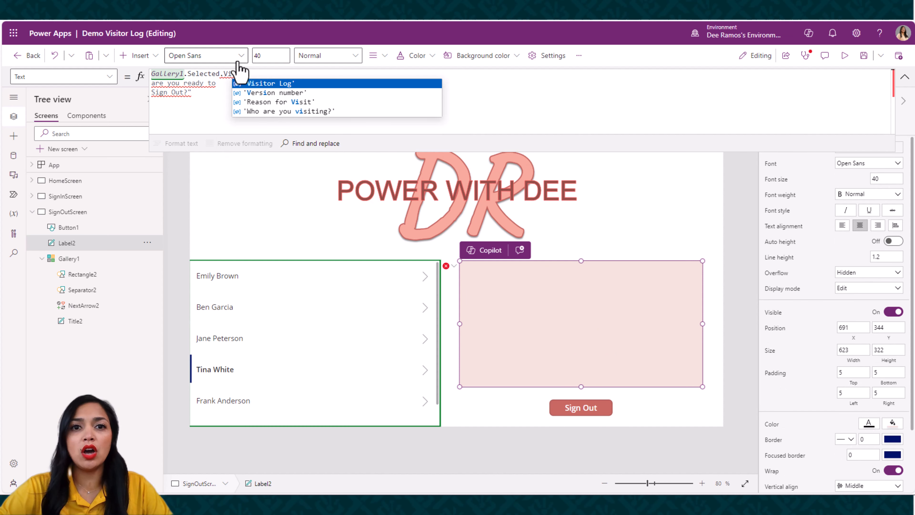
key(Tab)
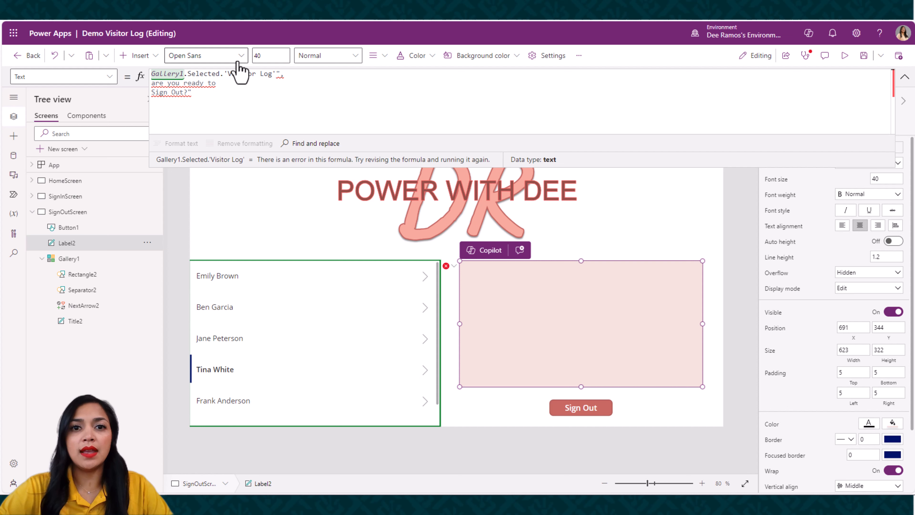
text(&)
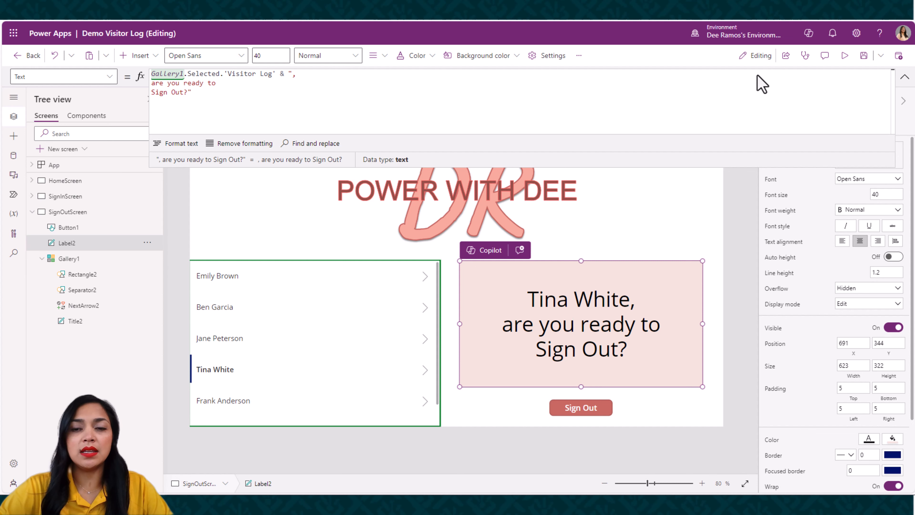
click(904, 78)
Preview the app and select the first and second visitors to check the name in the message label
click(844, 55)
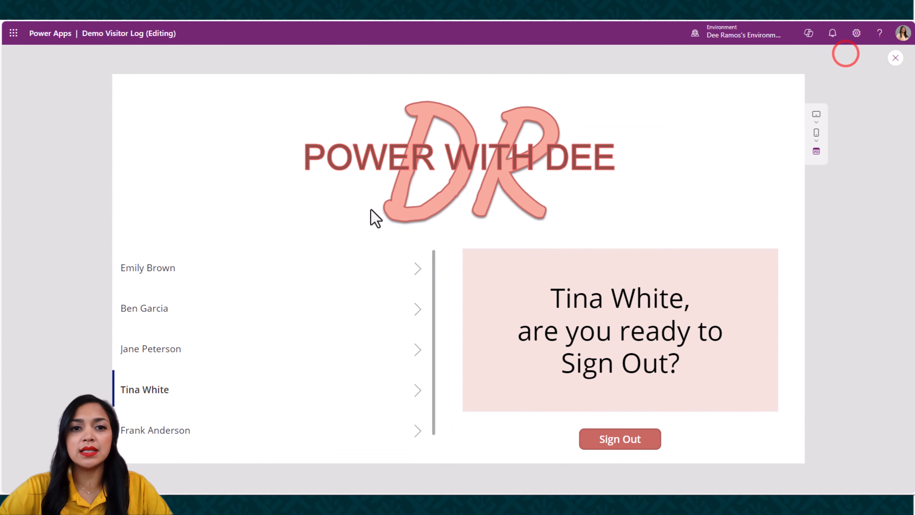
click(183, 270)
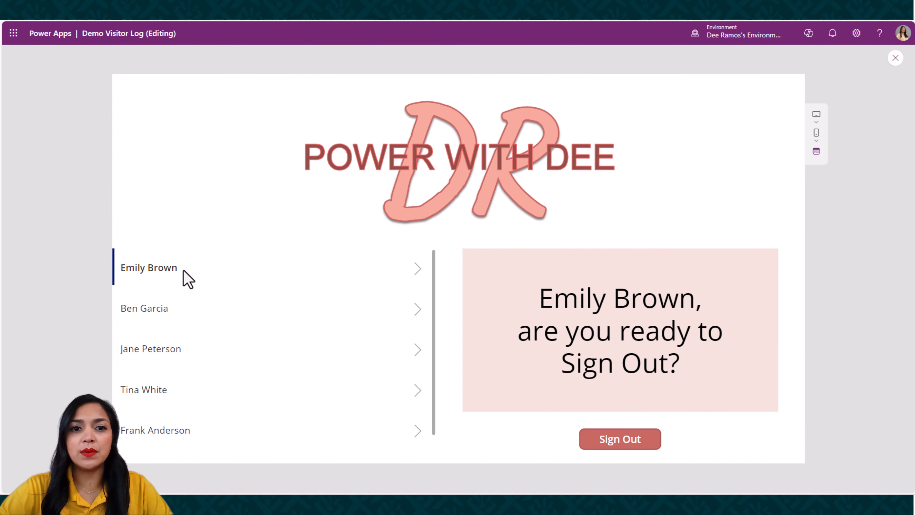
click(180, 305)
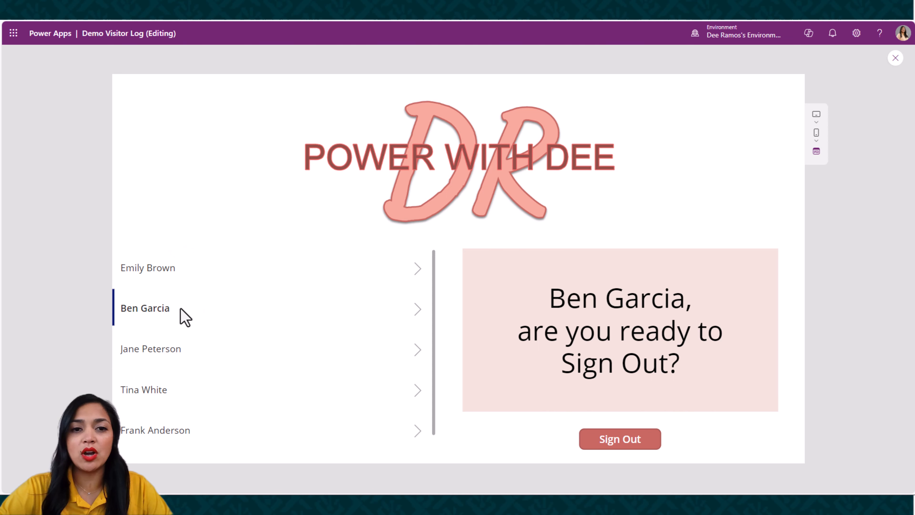
click(895, 59)
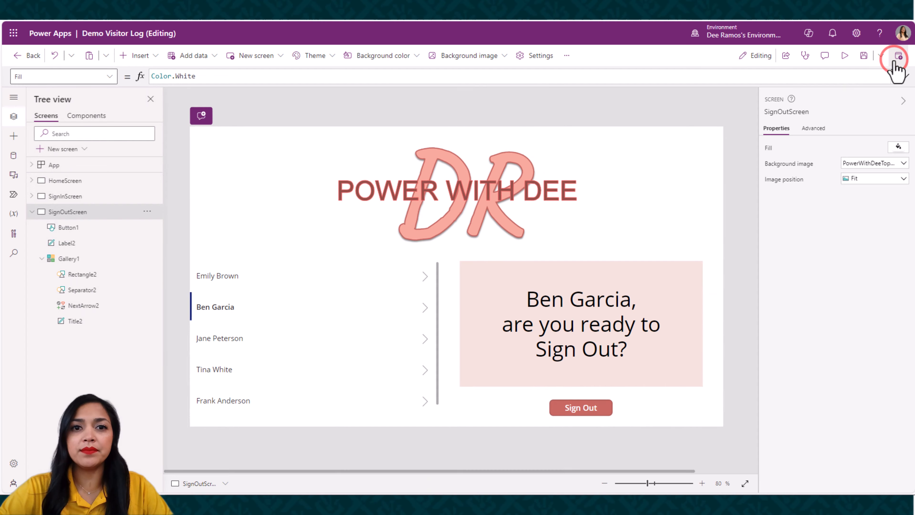
Insert a text input directly above the gallery at about X 17, Y 304, and widen it to about 623
click(138, 57)
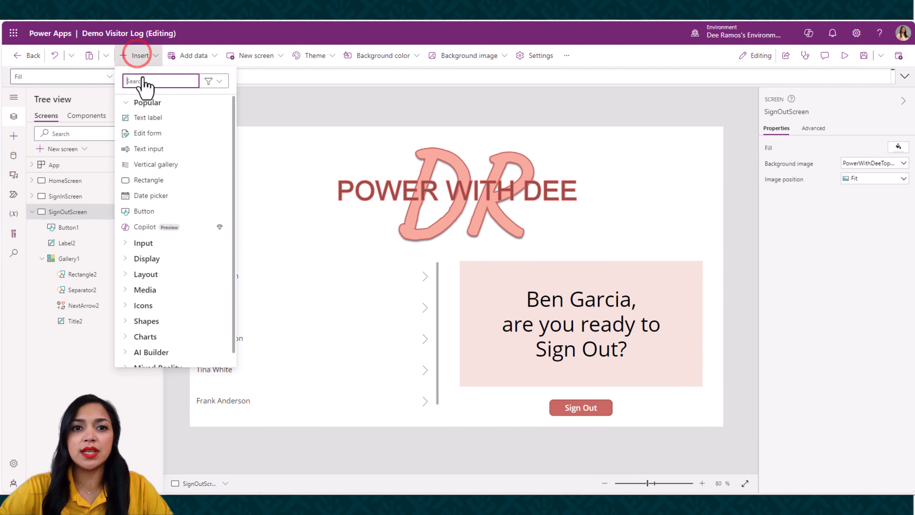
click(161, 149)
drag(247, 147, 235, 239)
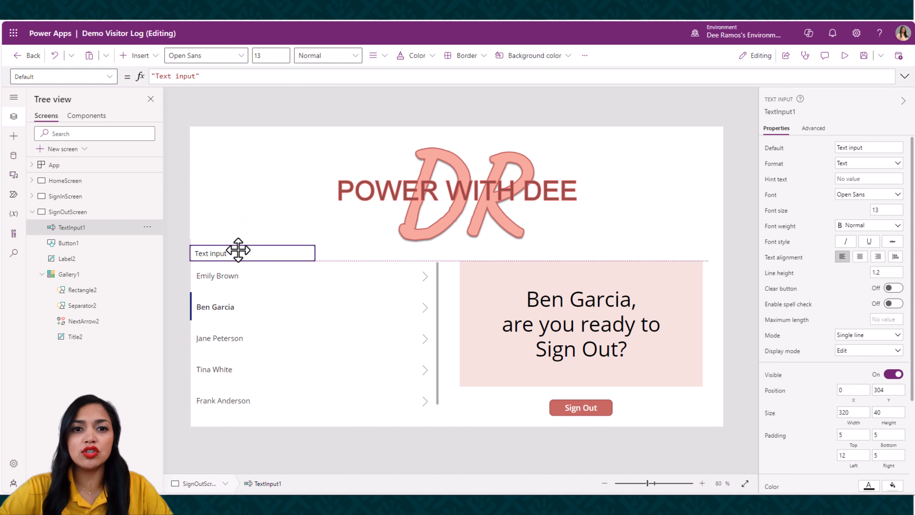
drag(238, 249, 245, 250)
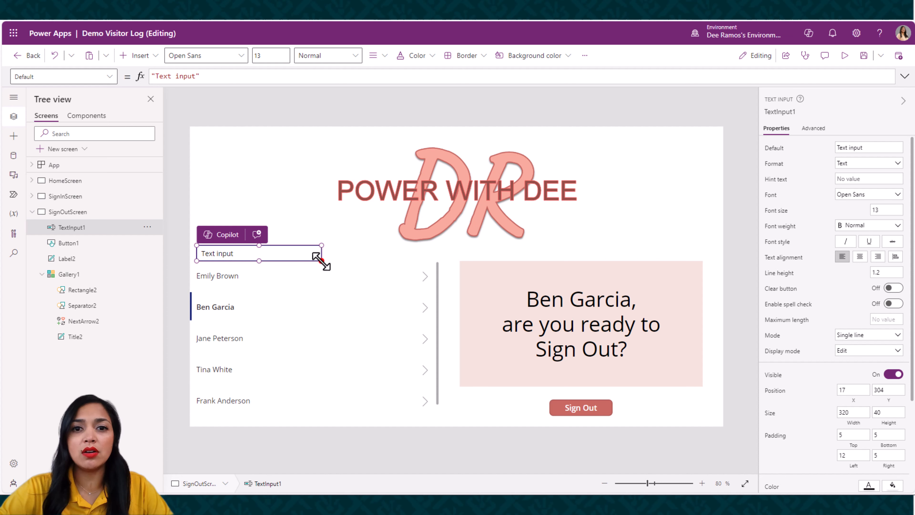
drag(322, 260, 438, 263)
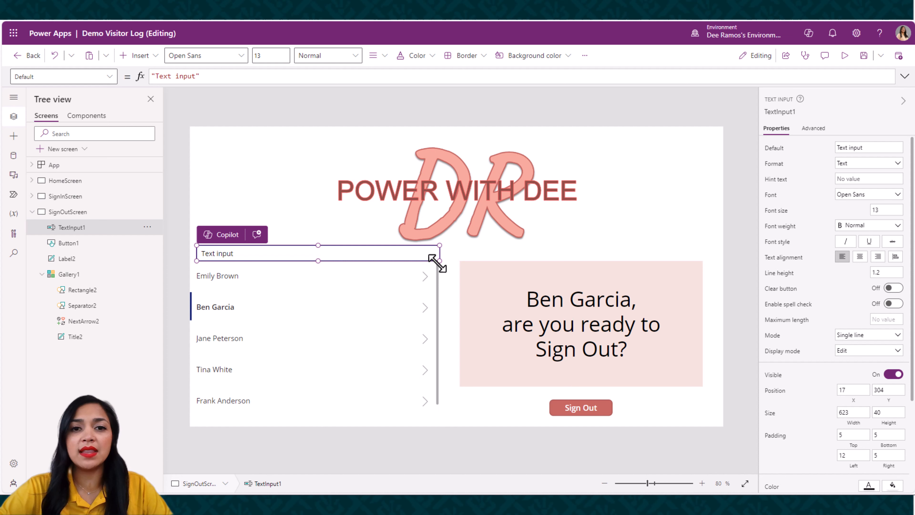
Clear the text input's default value and set its hint text to "Search Name or Select Name"
click(837, 147)
key(Delete)
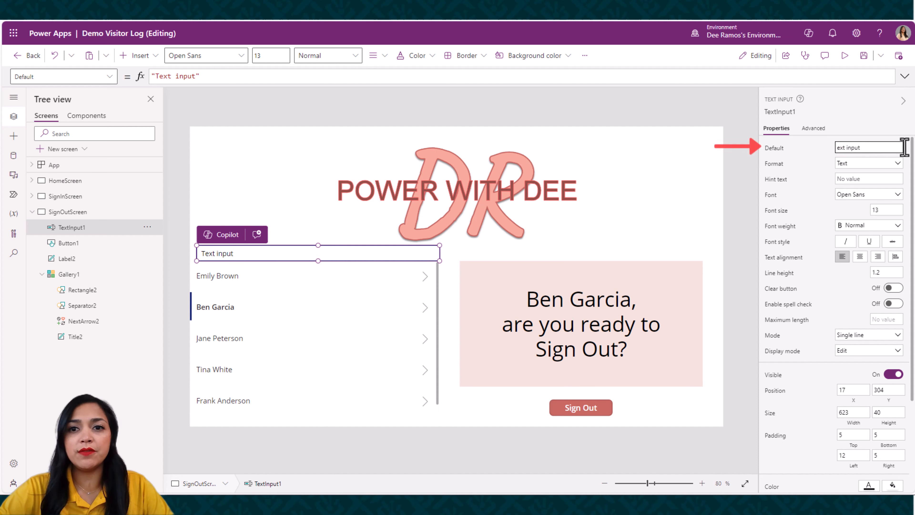
click(845, 179)
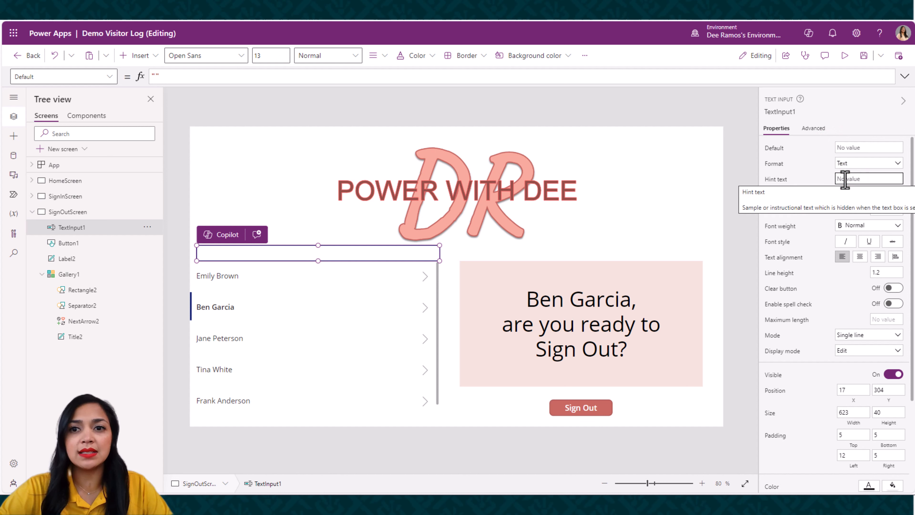
text(Search Name)
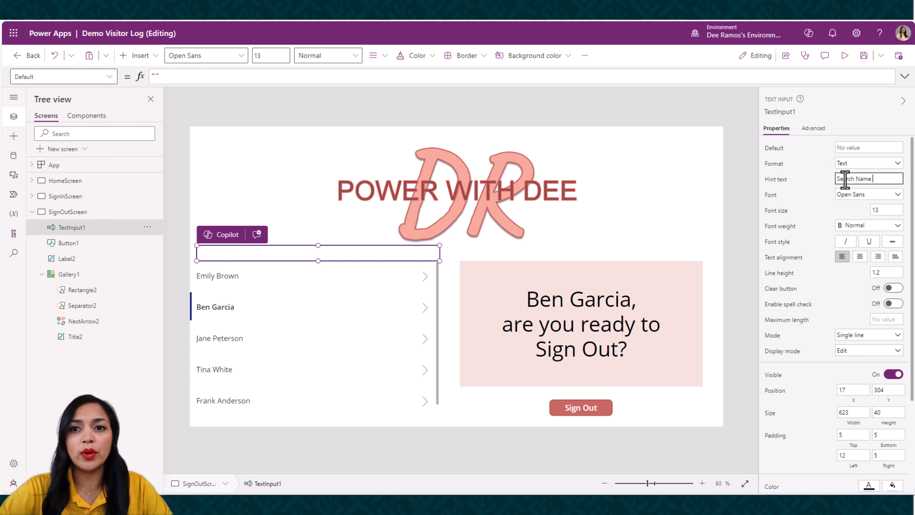
text( or Select Name Below)
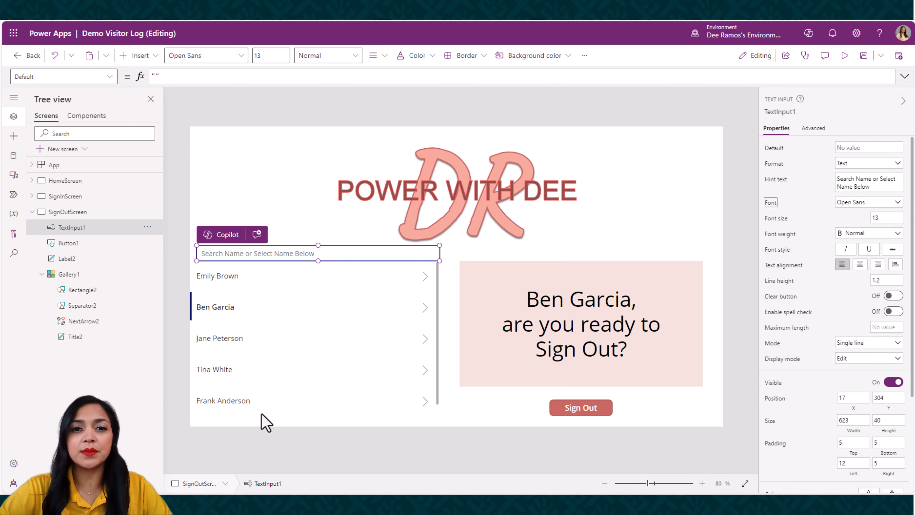
Resize the visitor gallery to start at X 17 with a width of 623 and a height of about 396
click(261, 413)
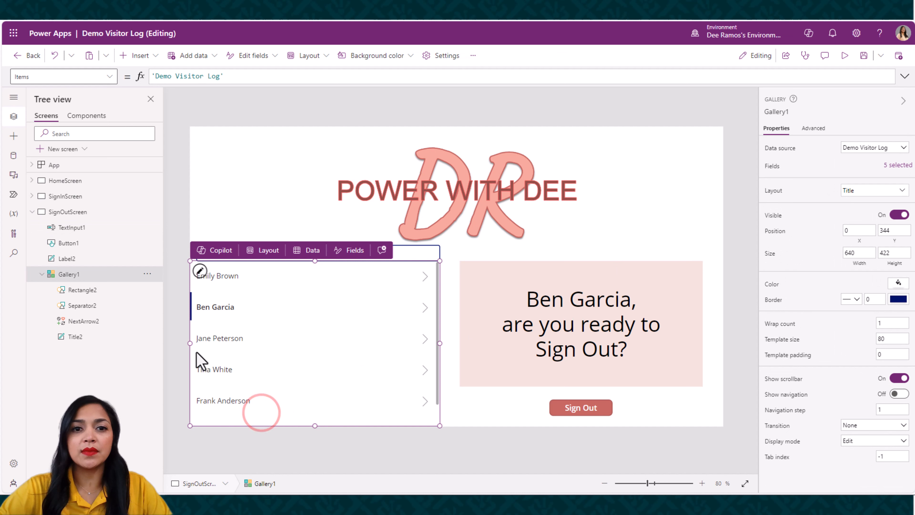
drag(188, 343, 195, 343)
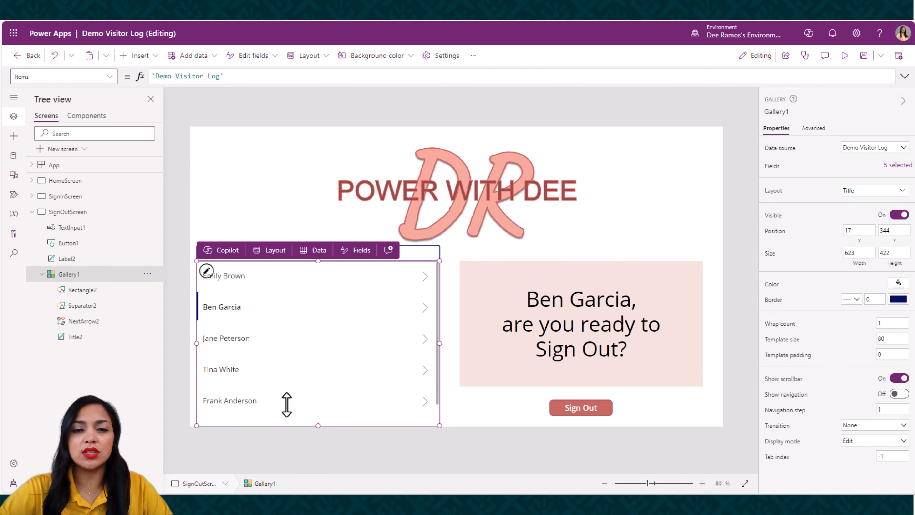
drag(317, 425, 320, 417)
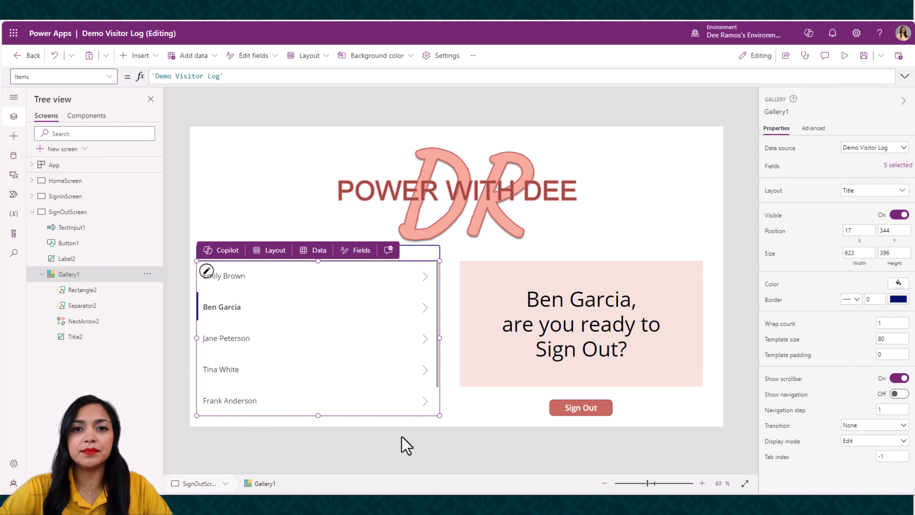
click(421, 441)
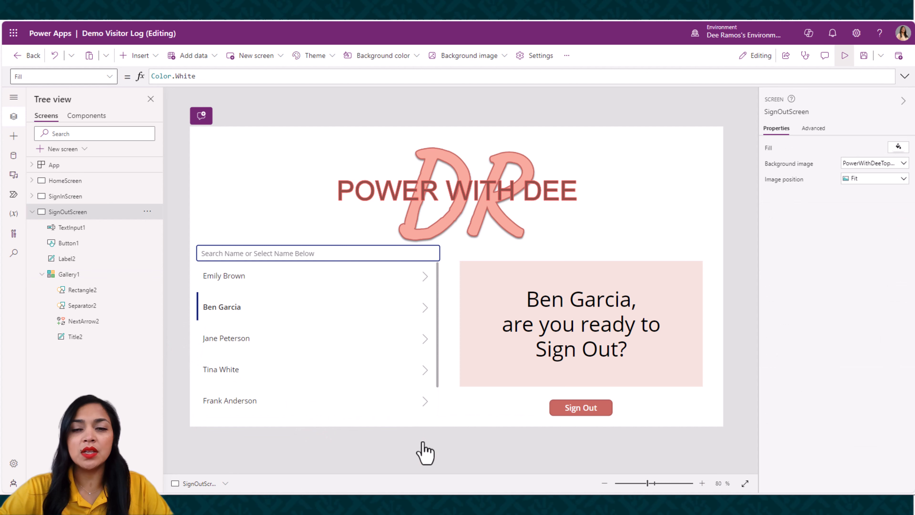
Preview the app and place the cursor in the search box to check it, then close the preview
click(845, 55)
click(255, 237)
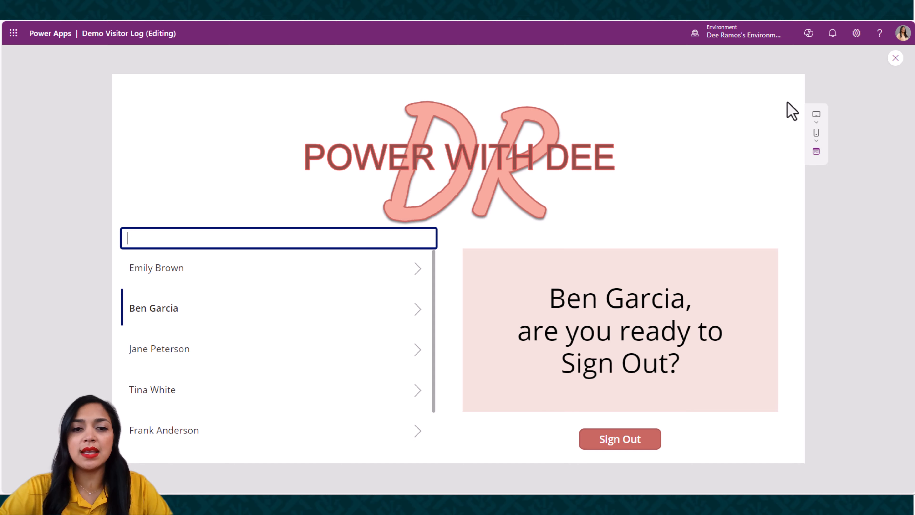
click(896, 58)
Replace the visitor gallery's Items formula with the opening of an If function
click(362, 308)
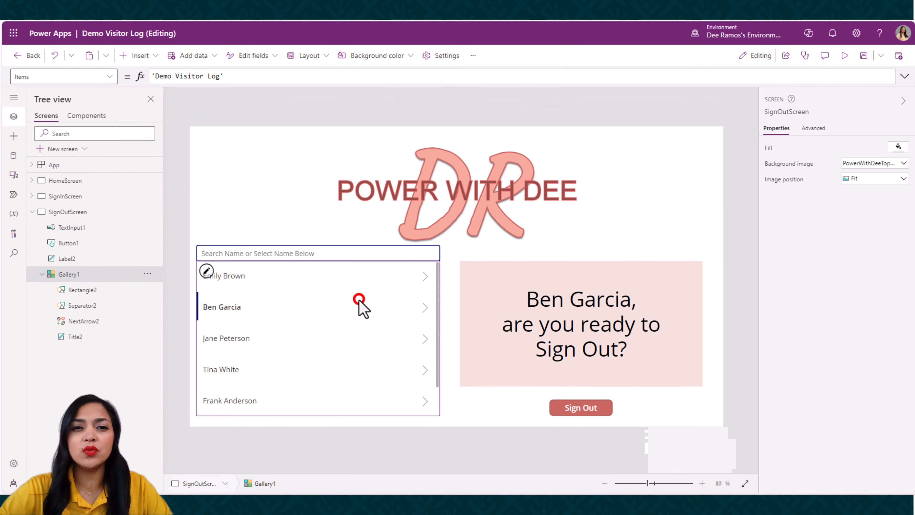
click(905, 76)
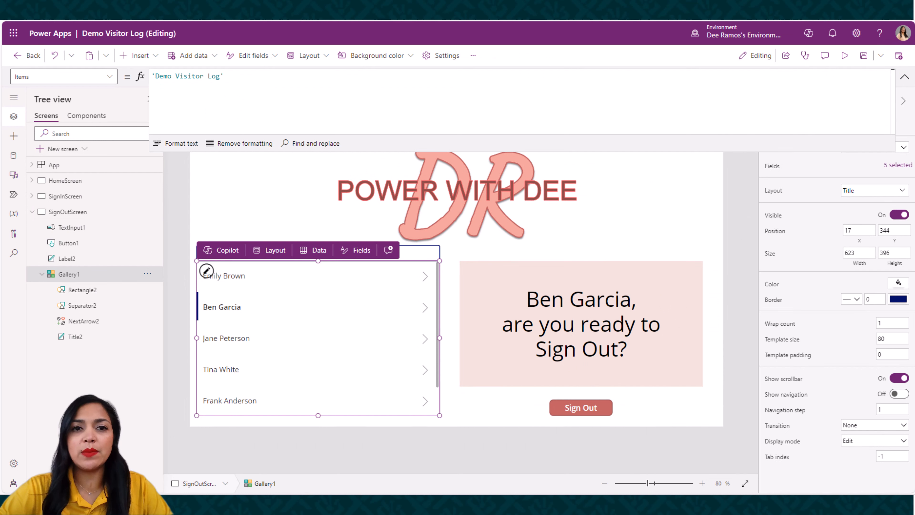
drag(236, 77, 103, 65)
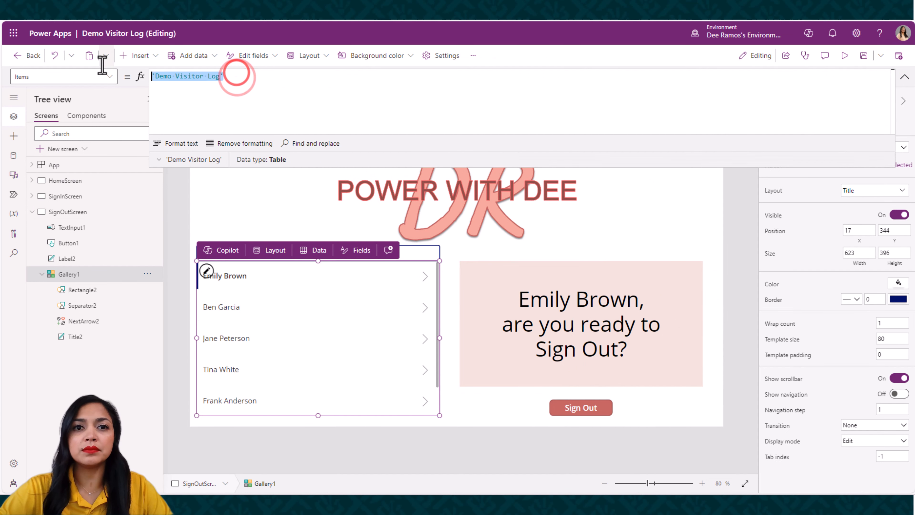
key(BackSpace)
text(If)
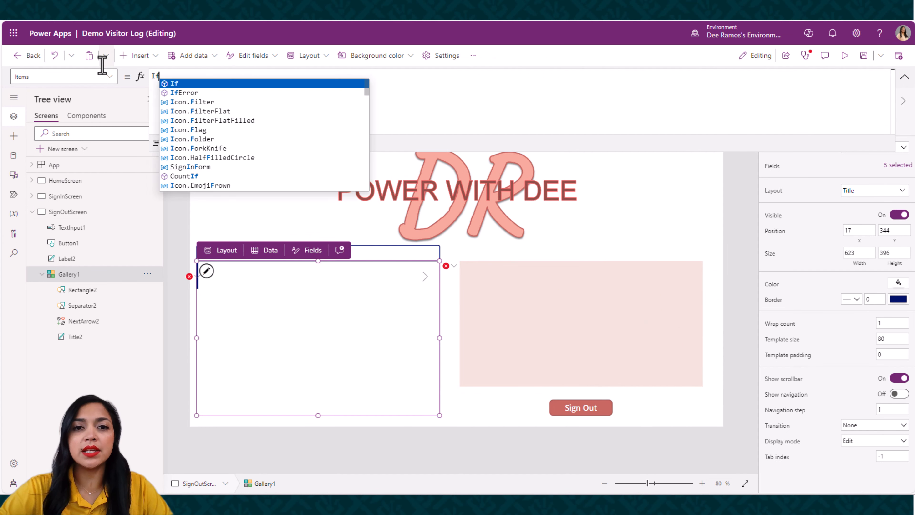
text(()
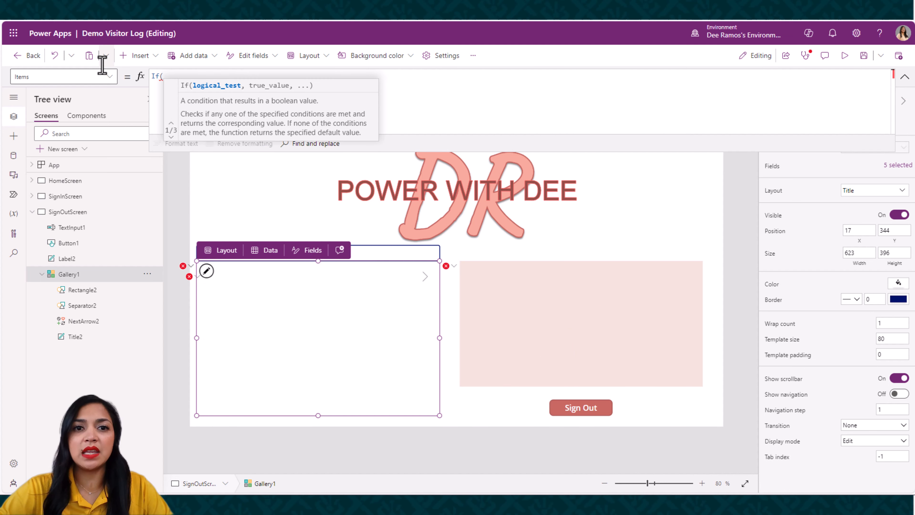
Add IsBlank(TextInput1.Text) on a new line as the If function's condition, followed by a comma
key(shift+Return)
text(Is)
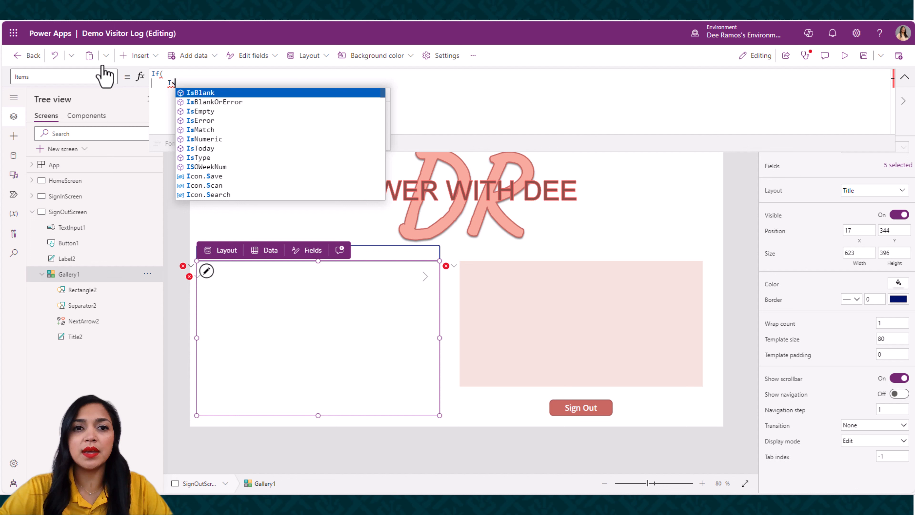
key(Tab)
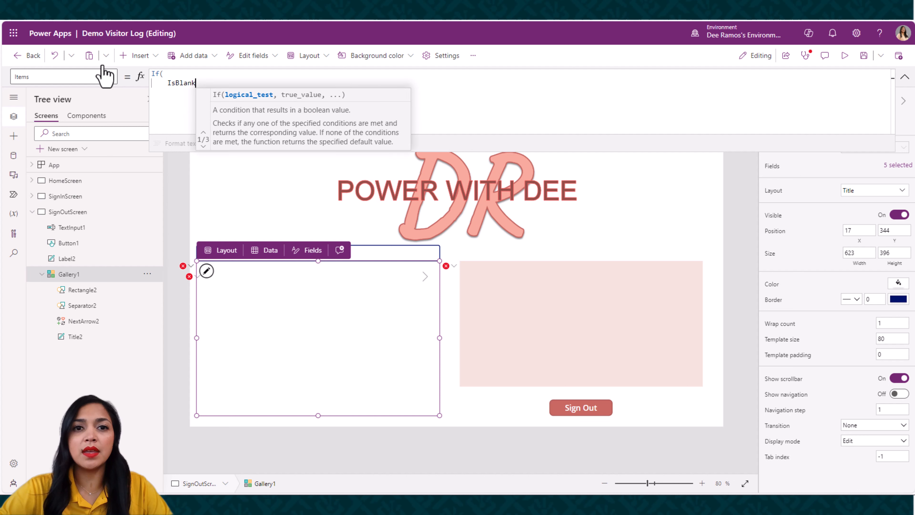
text((tex)
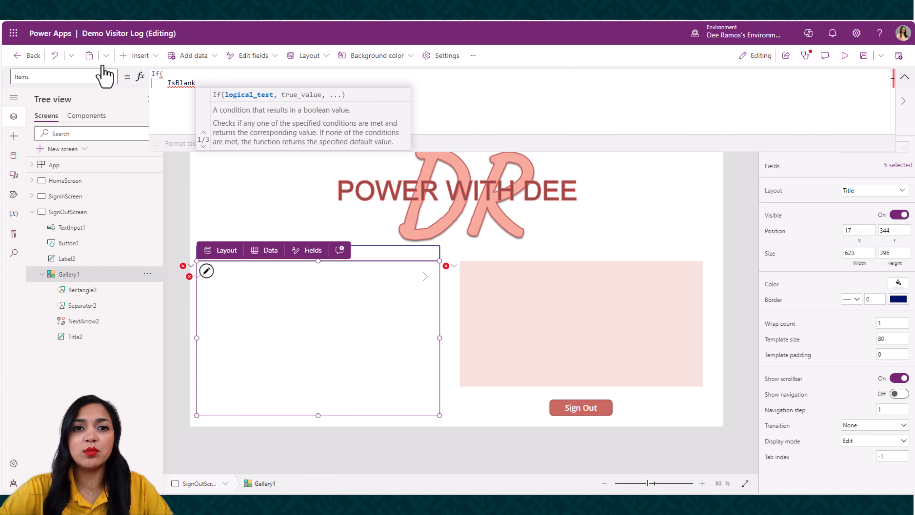
key(Down)
key(Down)
key(Down)
key(Down)
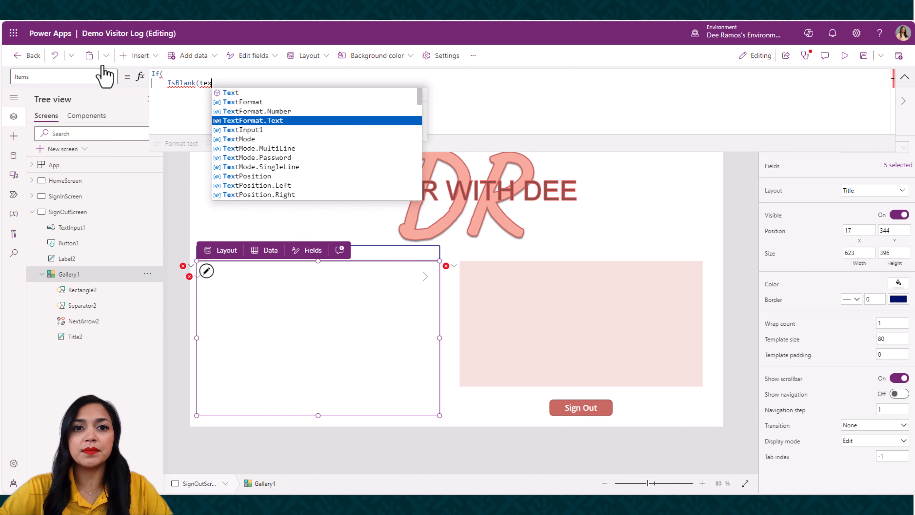
key(Tab)
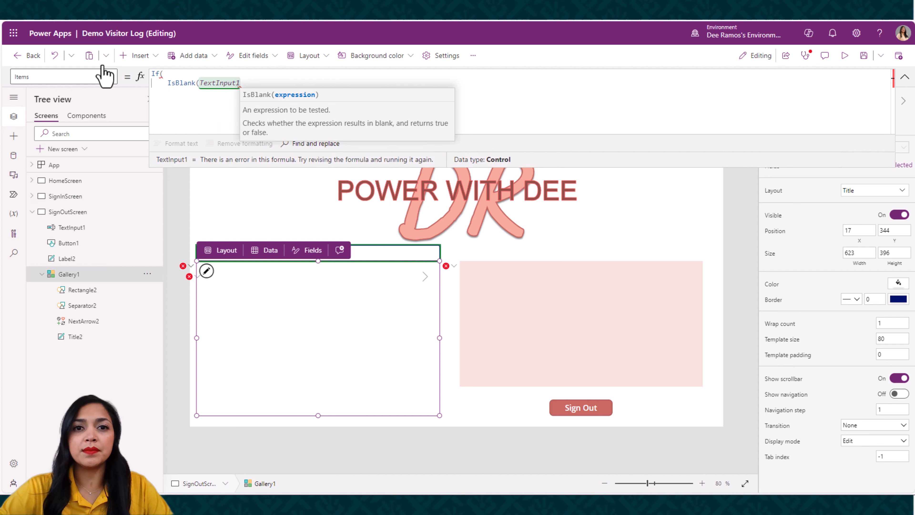
text(.te)
key(Tab)
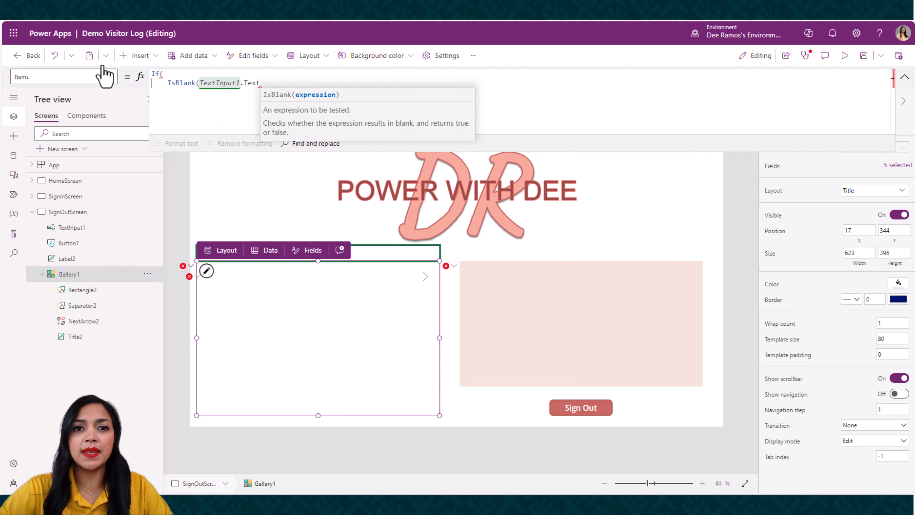
text(),)
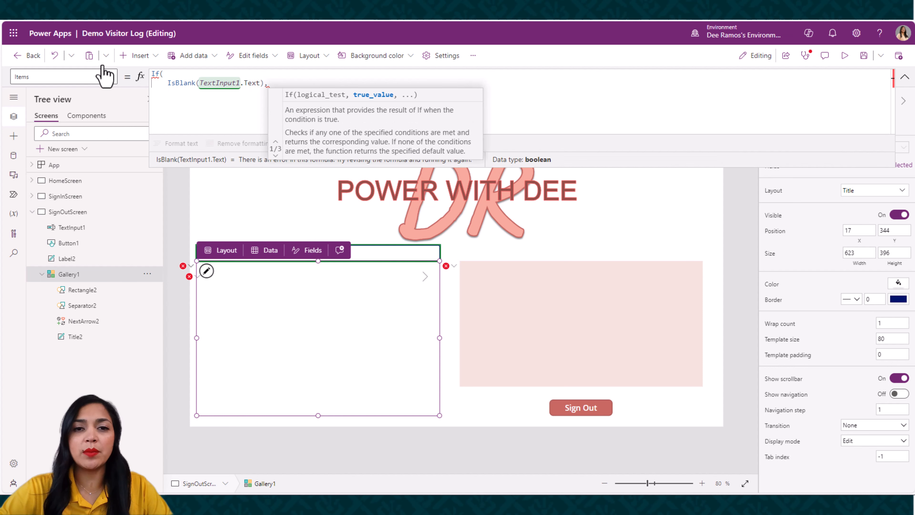
Start the If function's true result with an opened SortByColumns( function, with a new line for its arguments
key(shift+Return)
text(So)
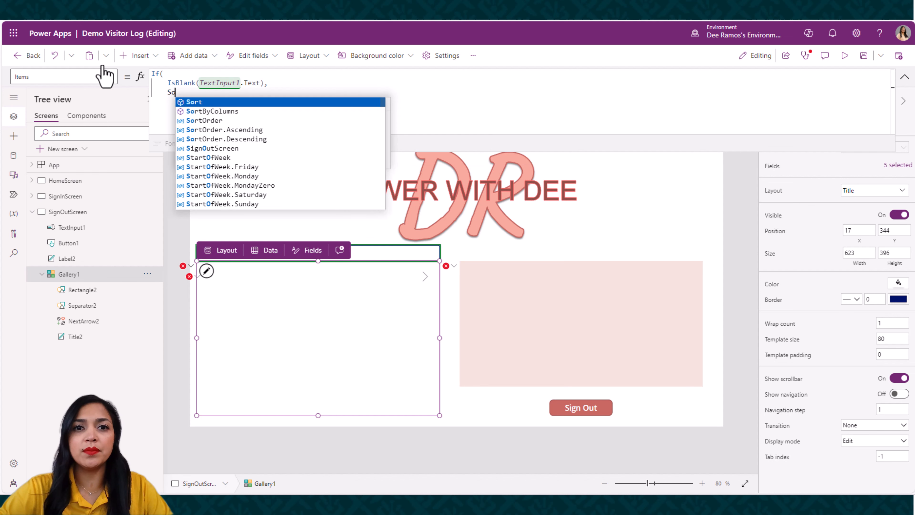
text(rt)
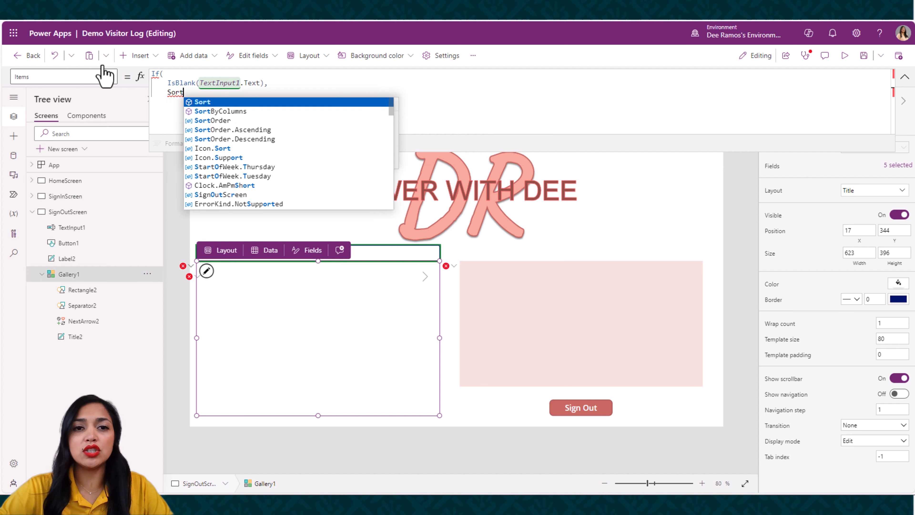
key(Down)
key(Tab)
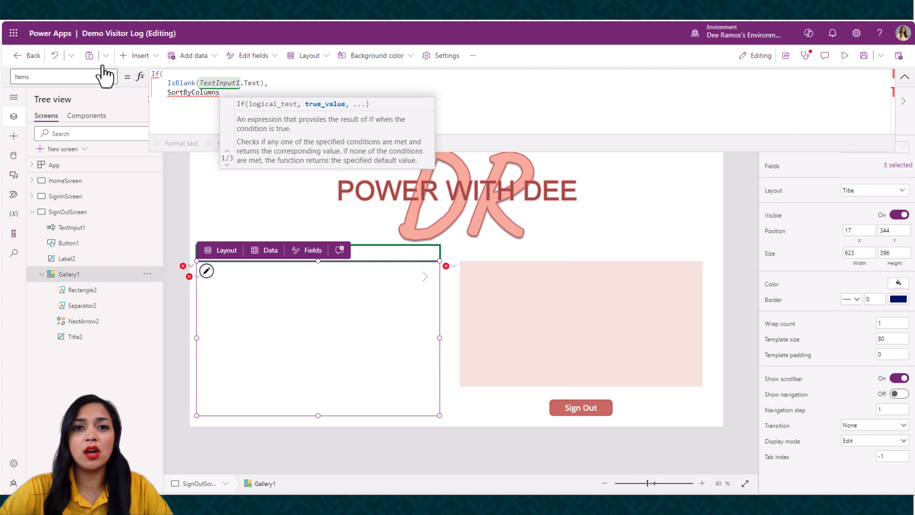
text(()
key(Return)
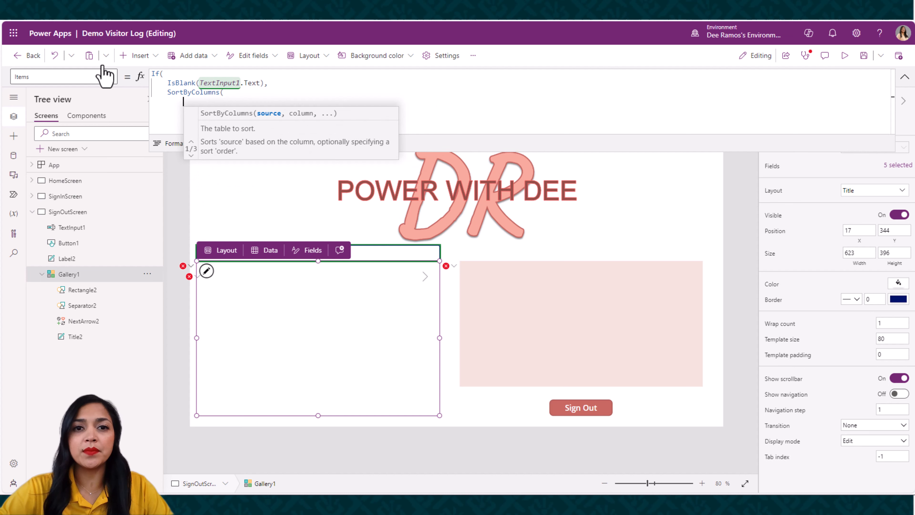
Enter Filter('Demo Visitor Log', IsBlank('Sign Out Time')) as the source table of SortByColumns, followed by a comma
text(Fil)
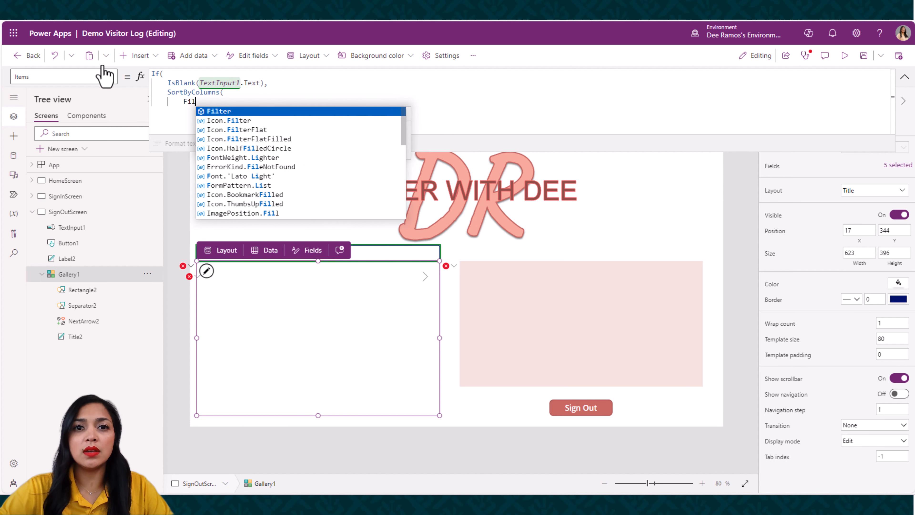
key(Tab)
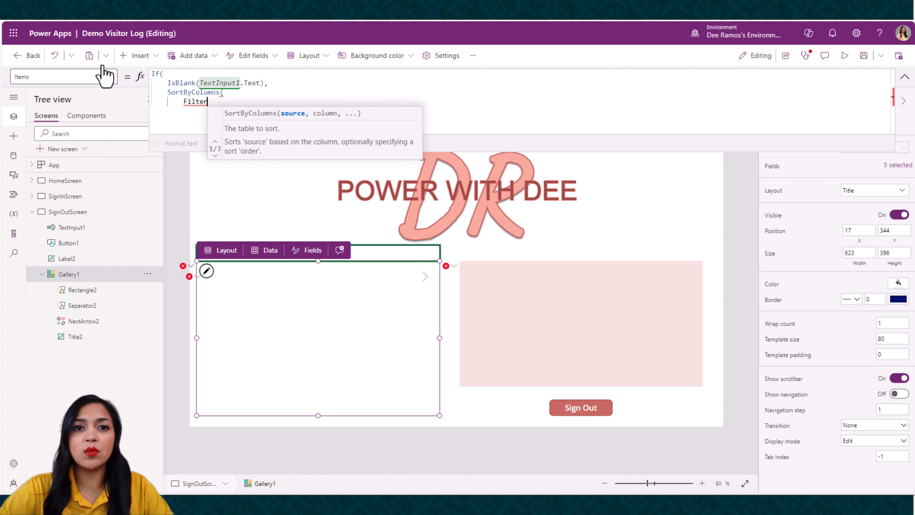
text(()
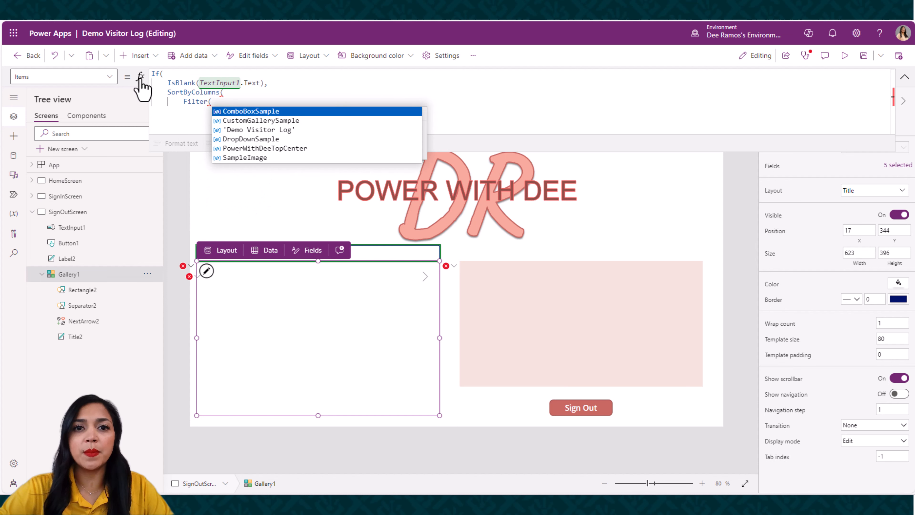
click(293, 131)
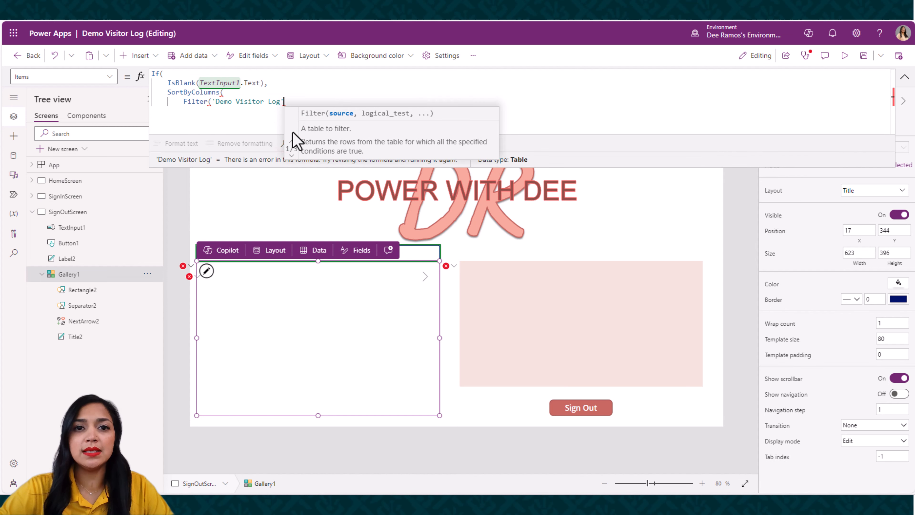
text(, Is)
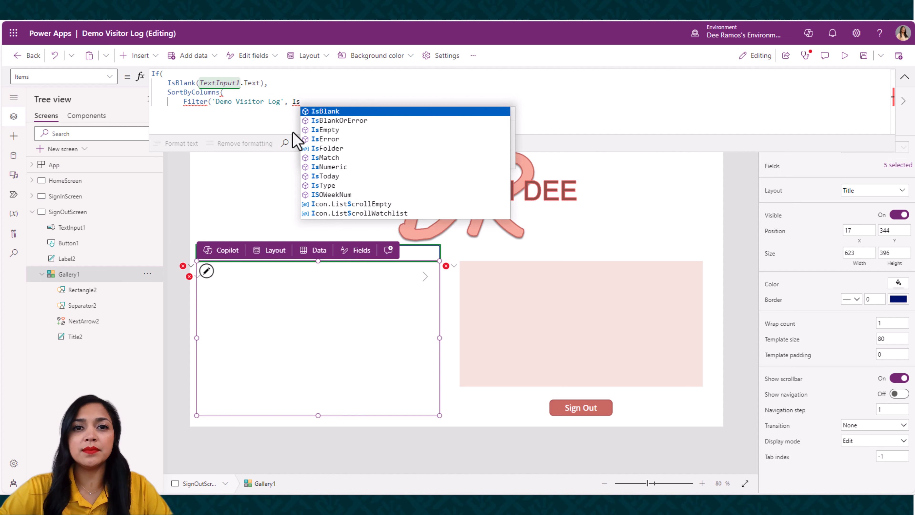
key(Tab)
text(()
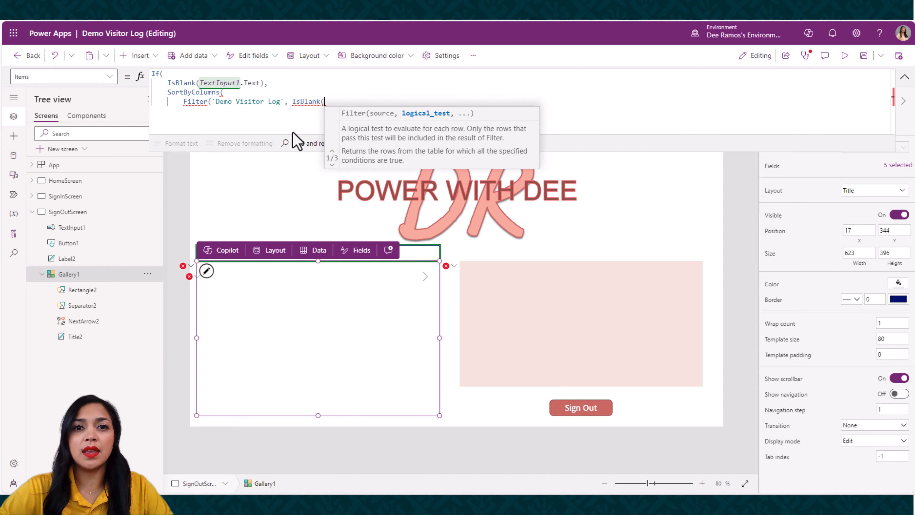
text(Sign)
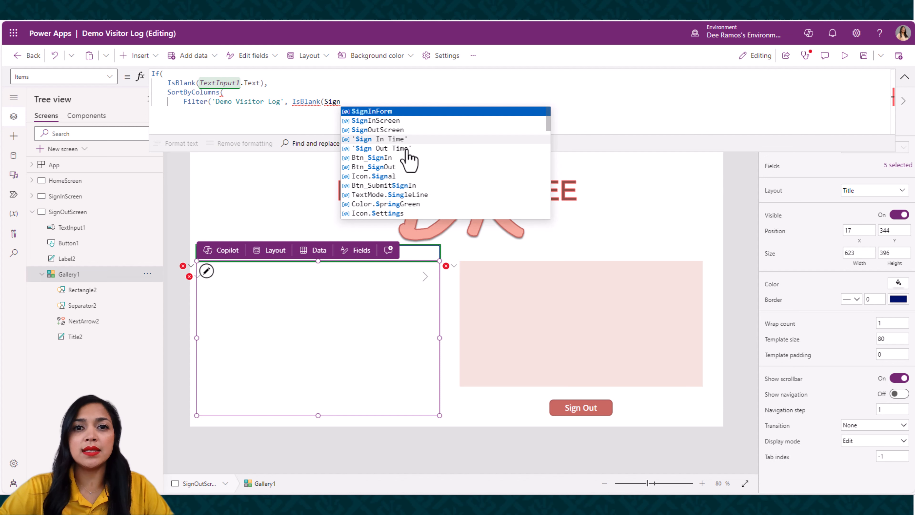
click(408, 149)
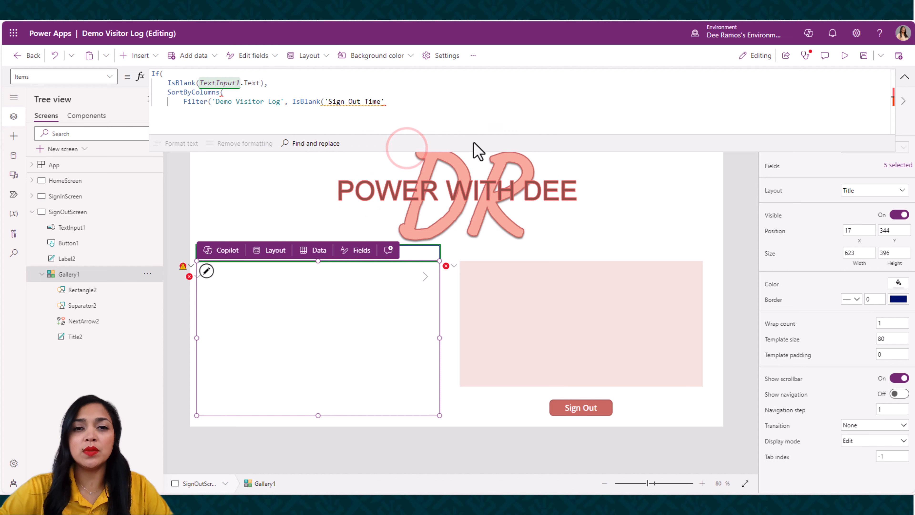
text()))
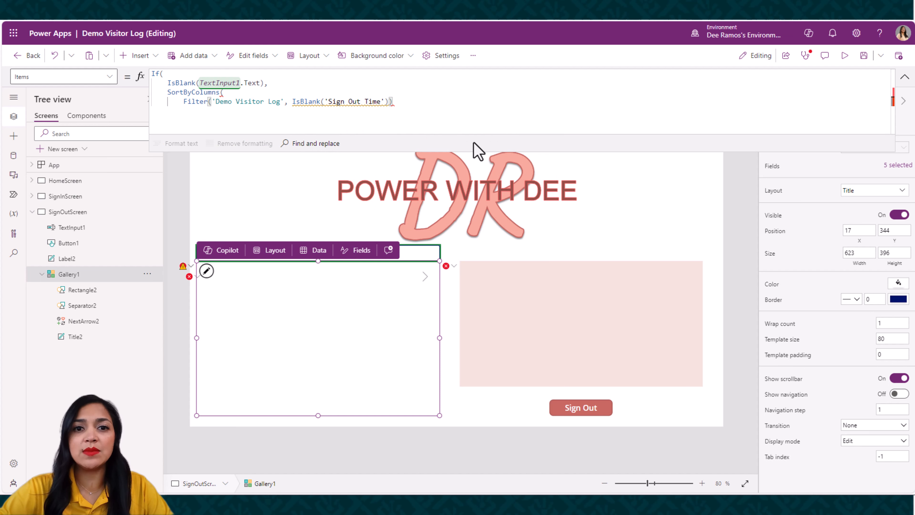
text(, )
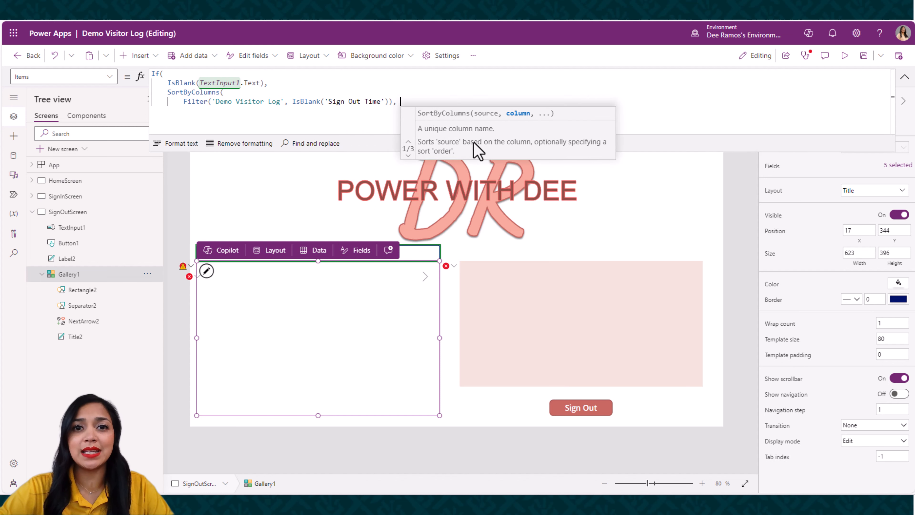
text(Vis)
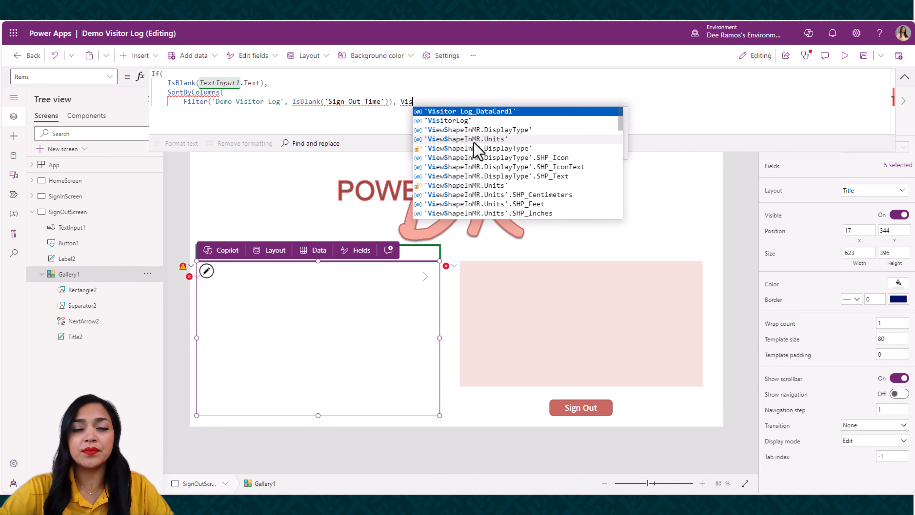
Set the SortByColumns column to "VisitorLog" and its order to SortOrder.Ascending
key(Down)
key(Tab)
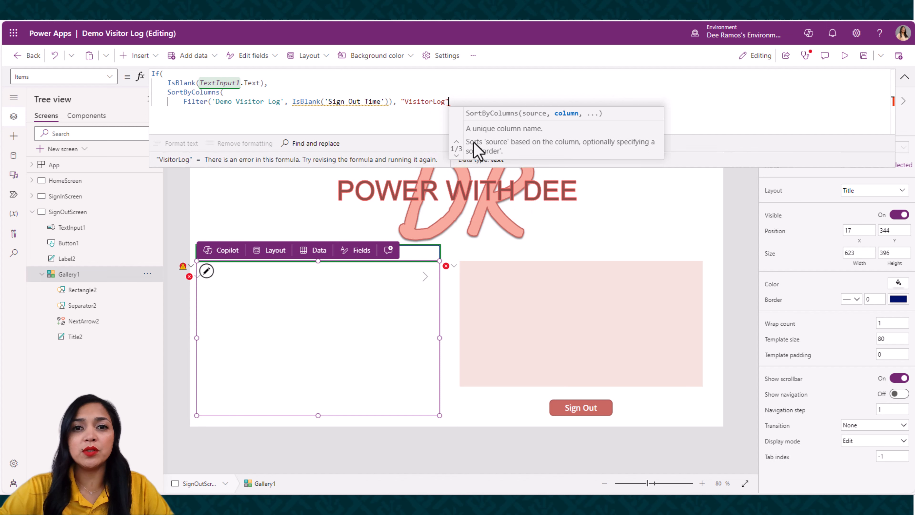
text(,)
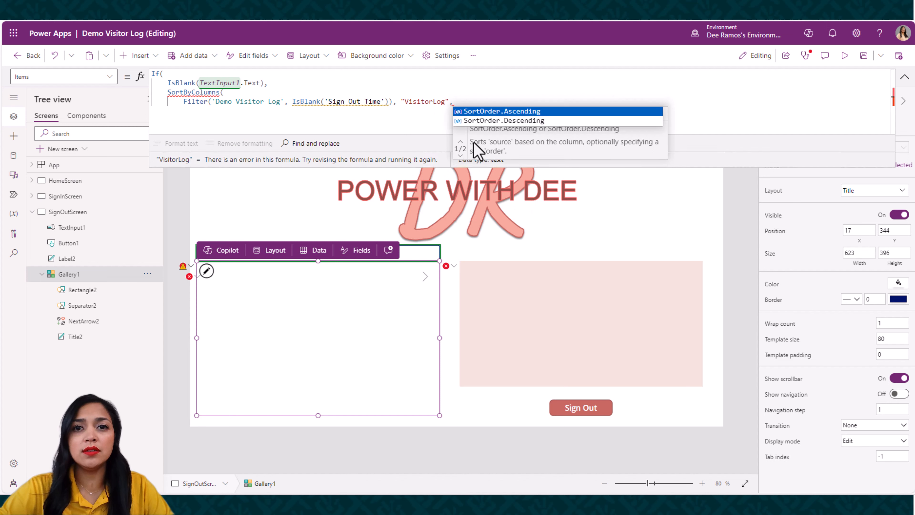
key(Tab)
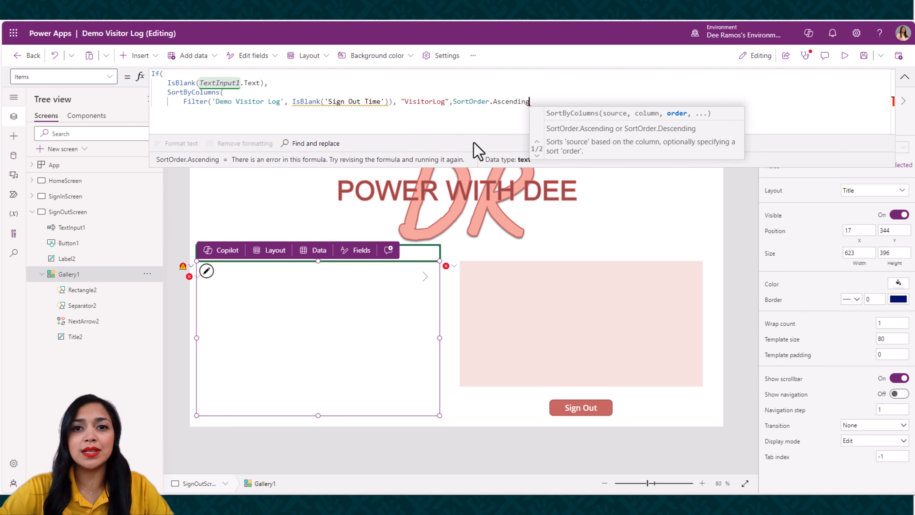
Close the SortByColumns function, add a comma, and start a new line for the If function's false result
text())
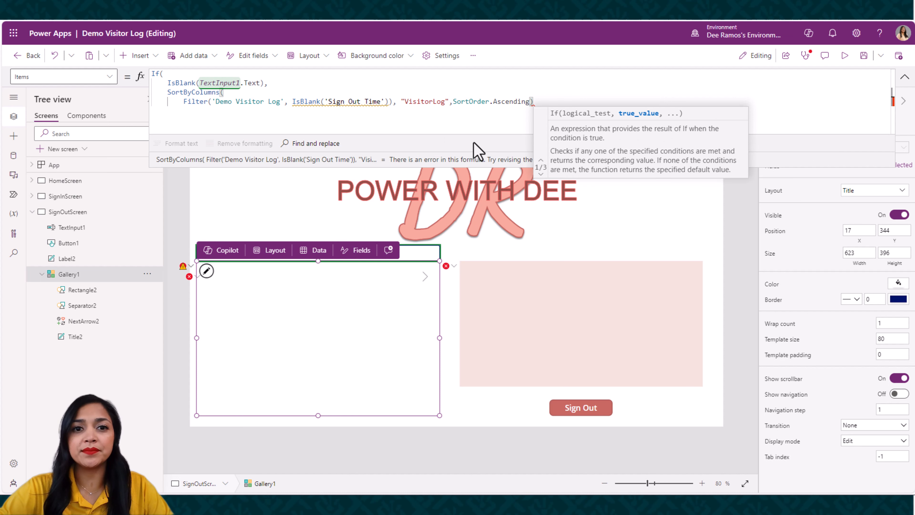
text(,)
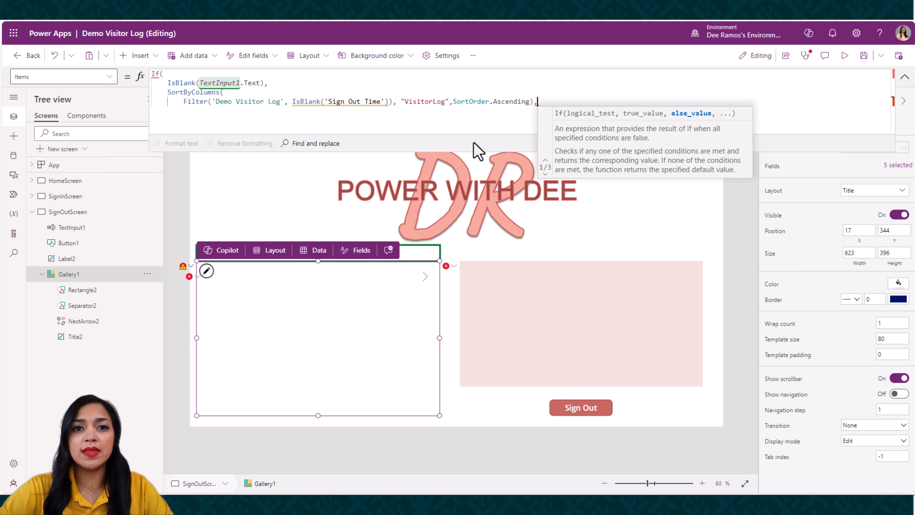
key(Return)
key(BackSpace)
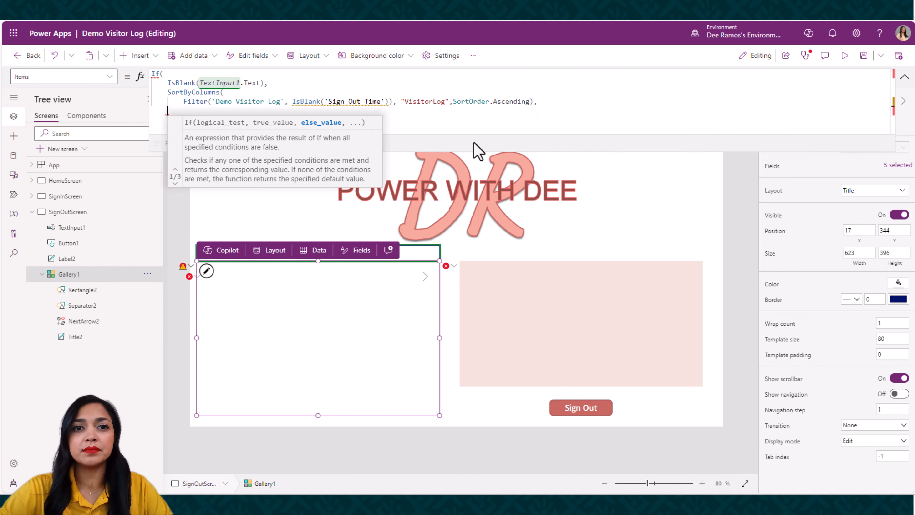
Start the If function's false result with Filter('Demo Visitor Log', leaving the function open for its condition
text(Filter)
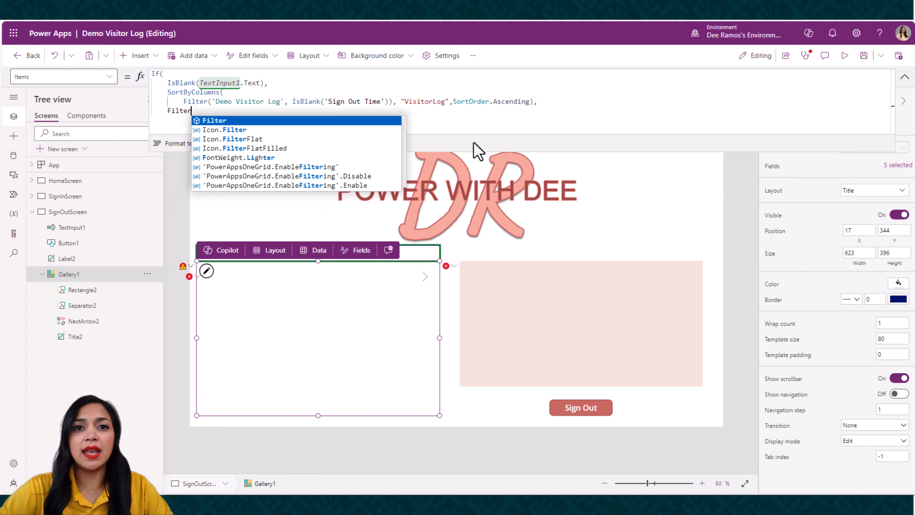
text(()
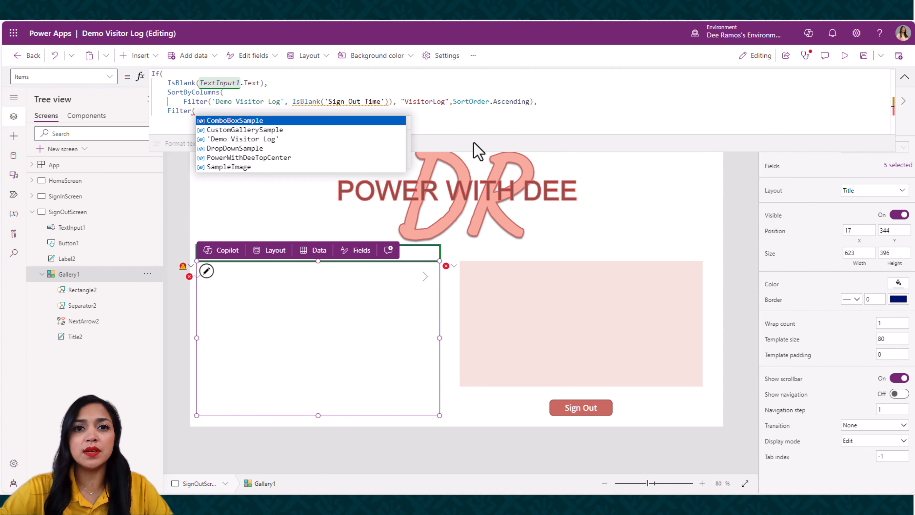
click(245, 139)
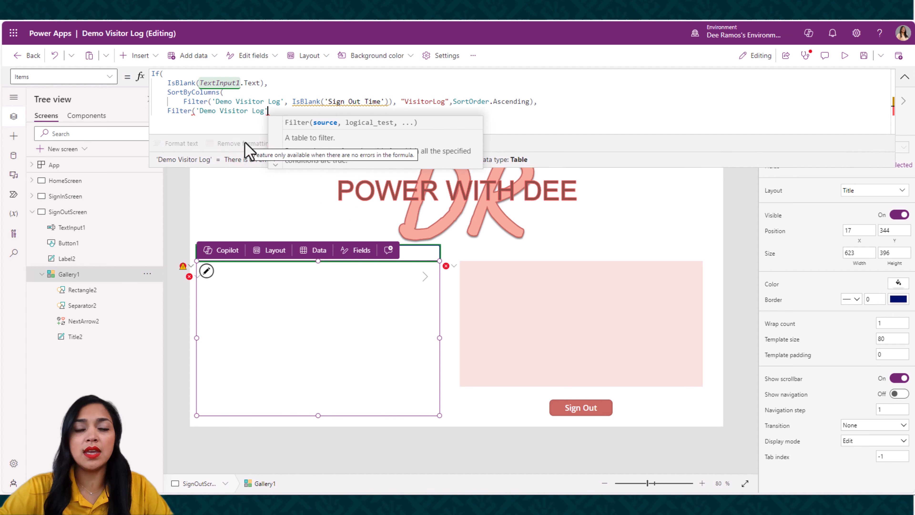
text(, )
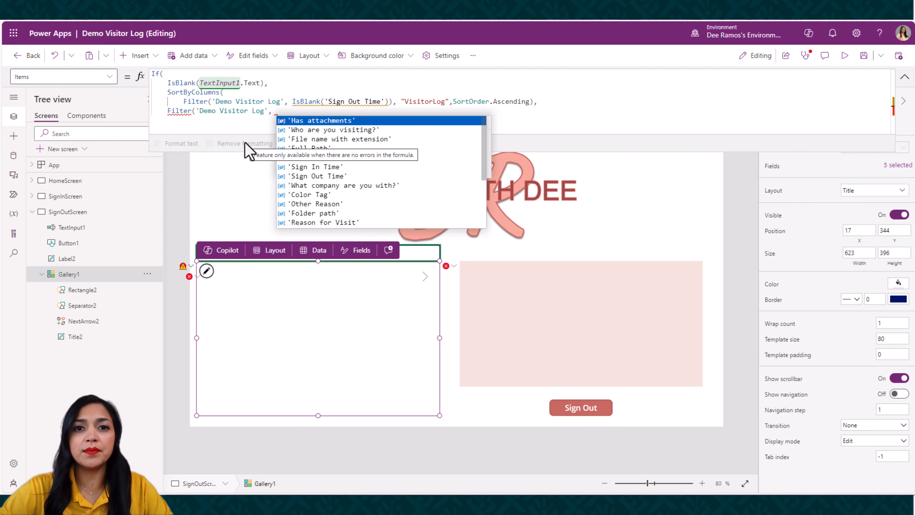
text(Text)
Enter TextInput1.Text in 'Visitor Log' as the Filter function's search condition
click(344, 155)
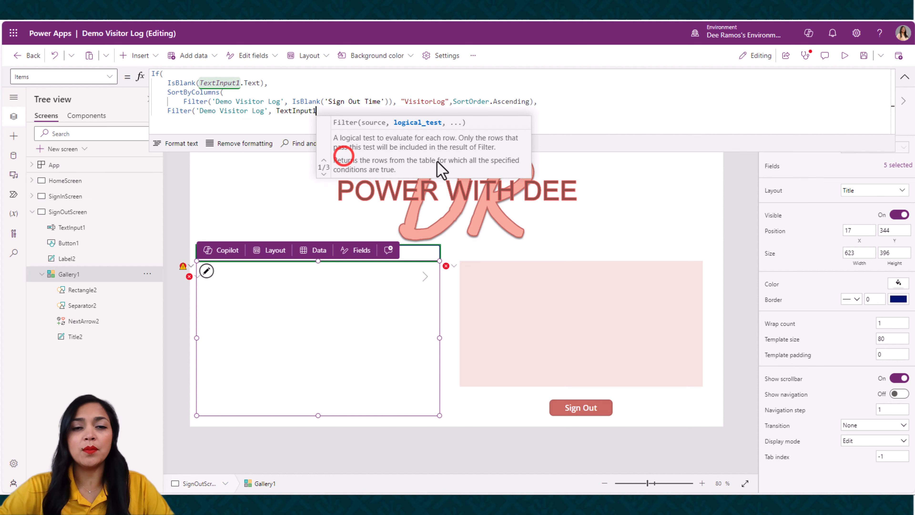
text(.t)
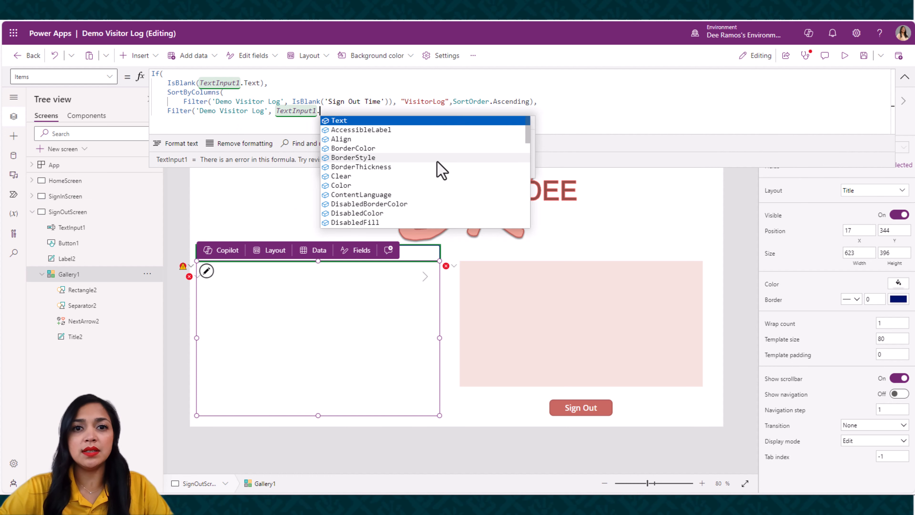
click(338, 122)
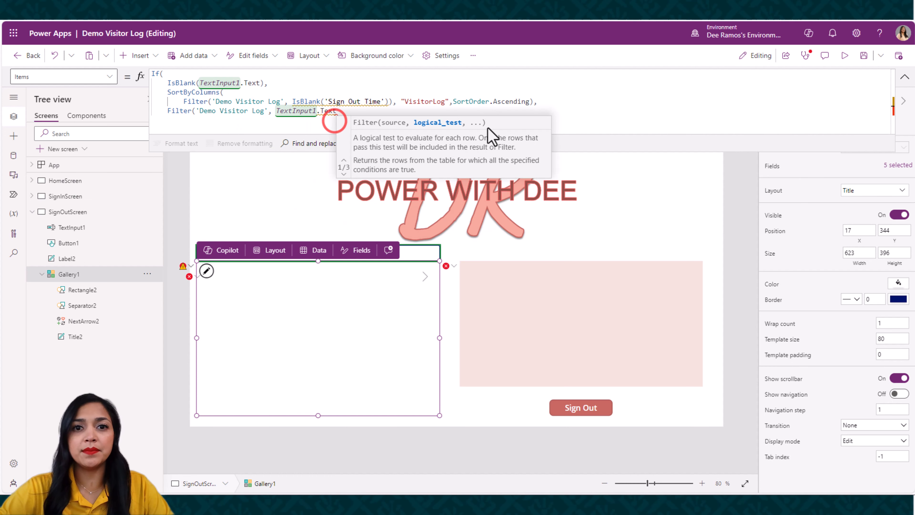
text(in Vi)
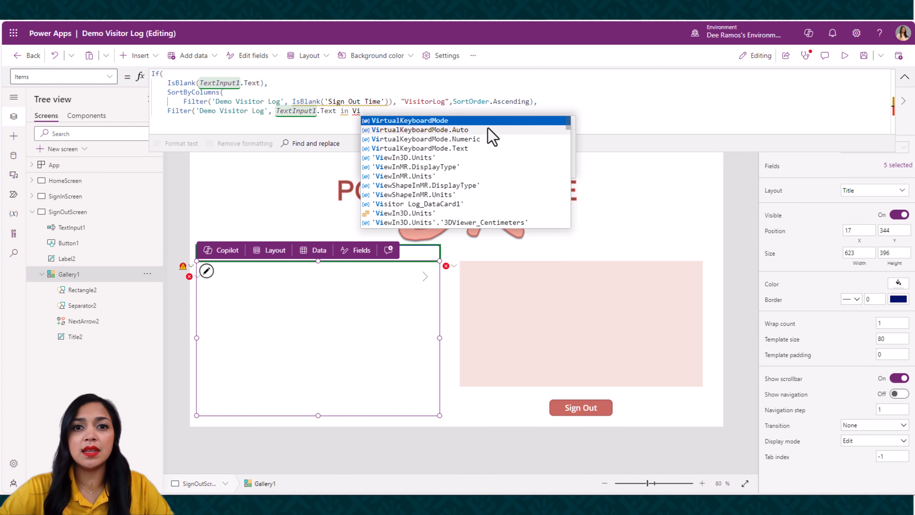
text(si)
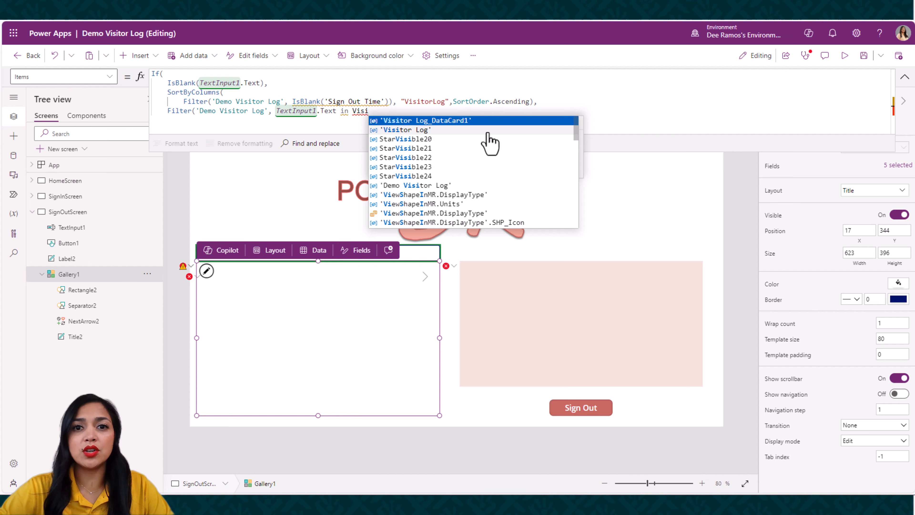
click(489, 130)
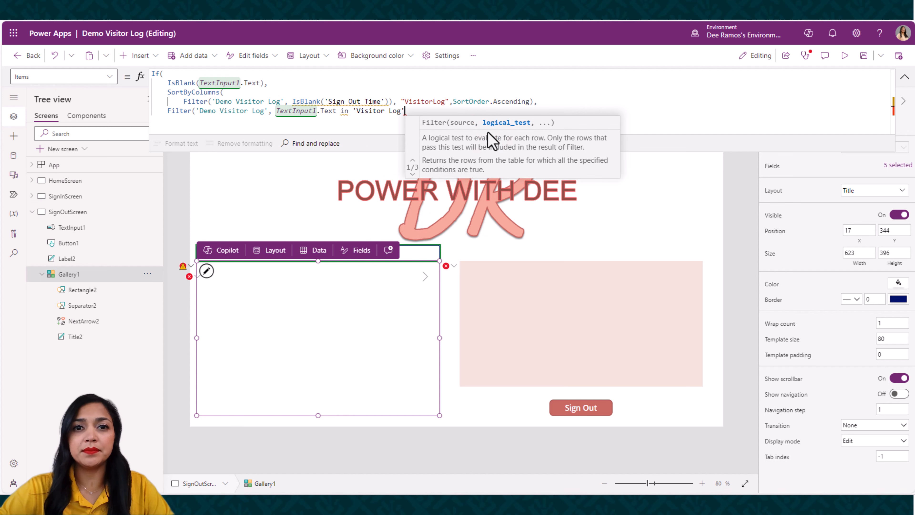
Extend the Filter condition with && IsBlank('Sign Out Time')
text(&& IsBlank)
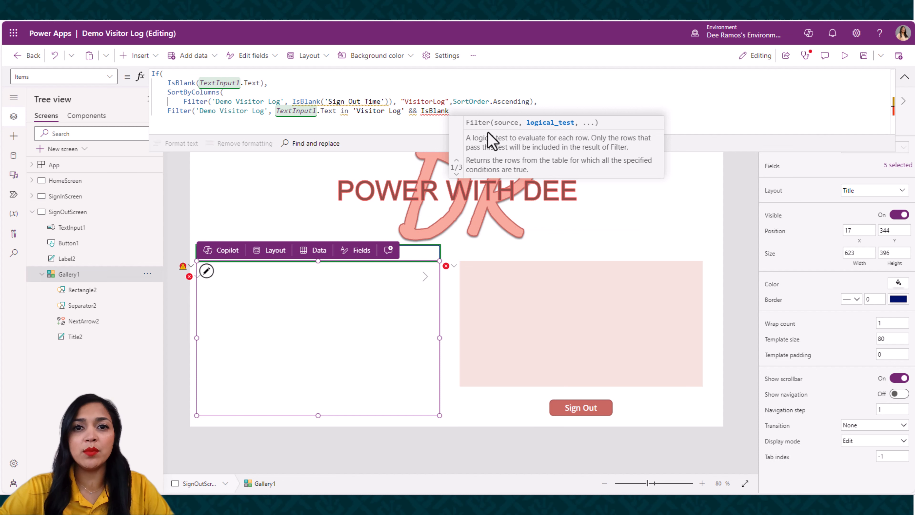
text((Sign)
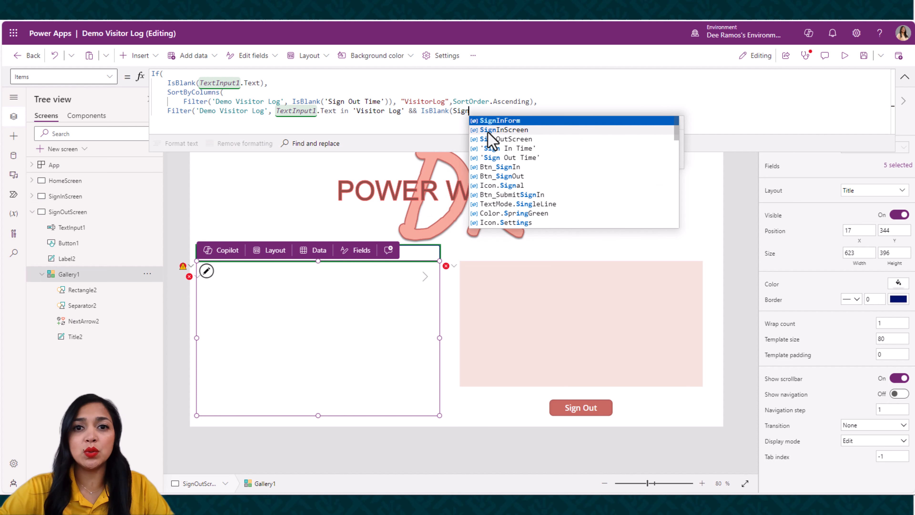
click(510, 157)
text())
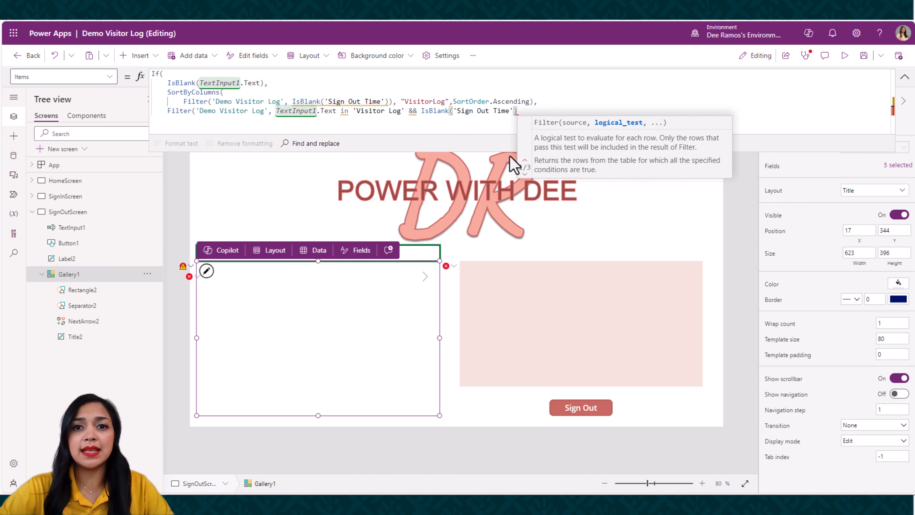
Close the Filter and If functions on separate new lines, collapse the formula editor, and select the SignOutScreen background
key(Return)
text())
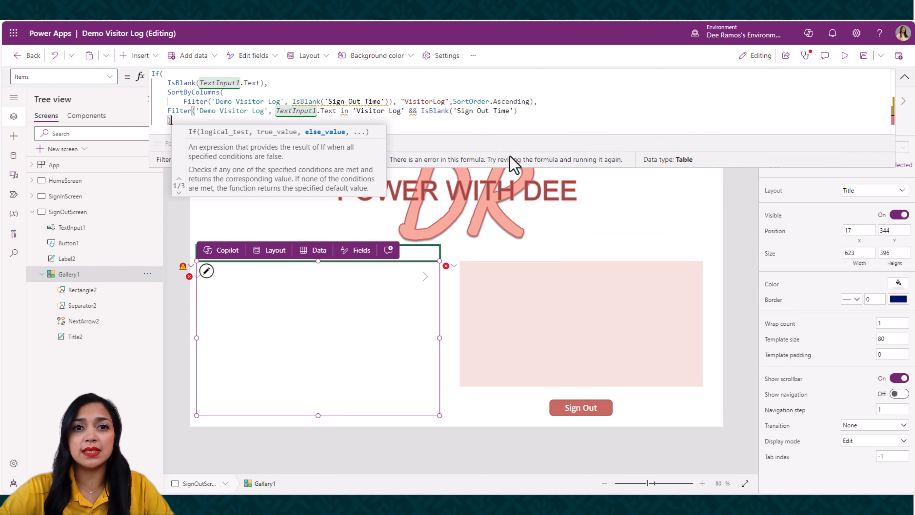
key(Return)
text())
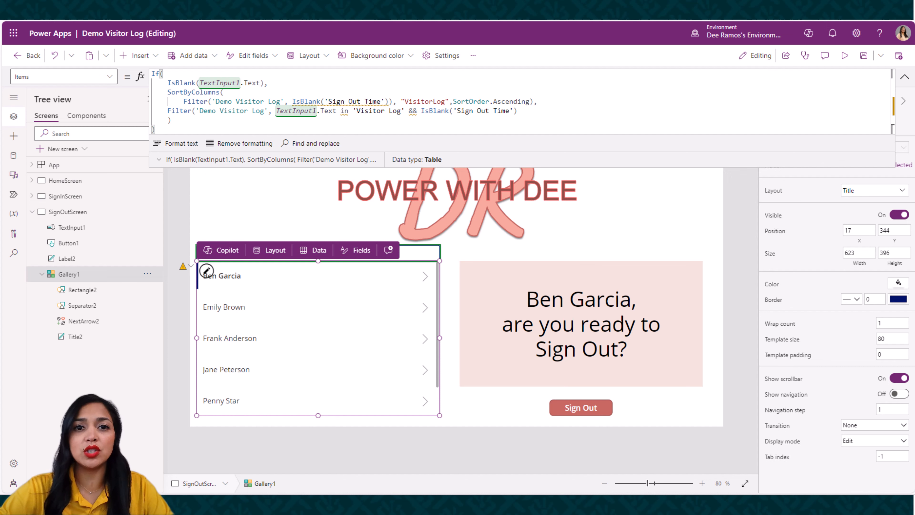
click(904, 77)
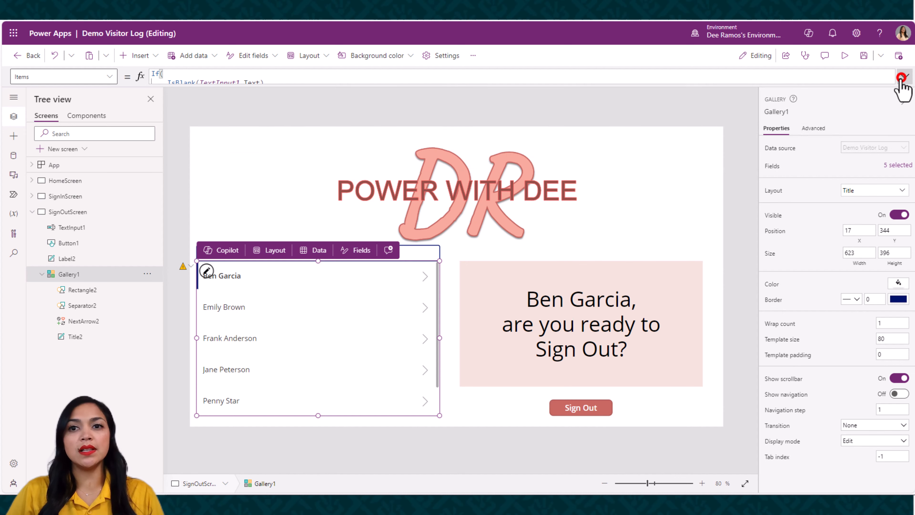
click(697, 161)
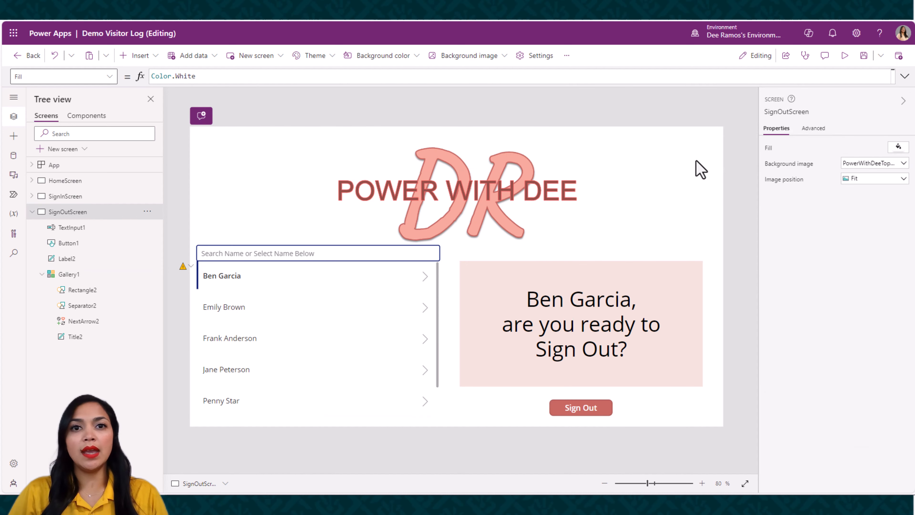
Preview the app and test the search box with a visitor's first name and with the letter G, clearing it each time
click(845, 56)
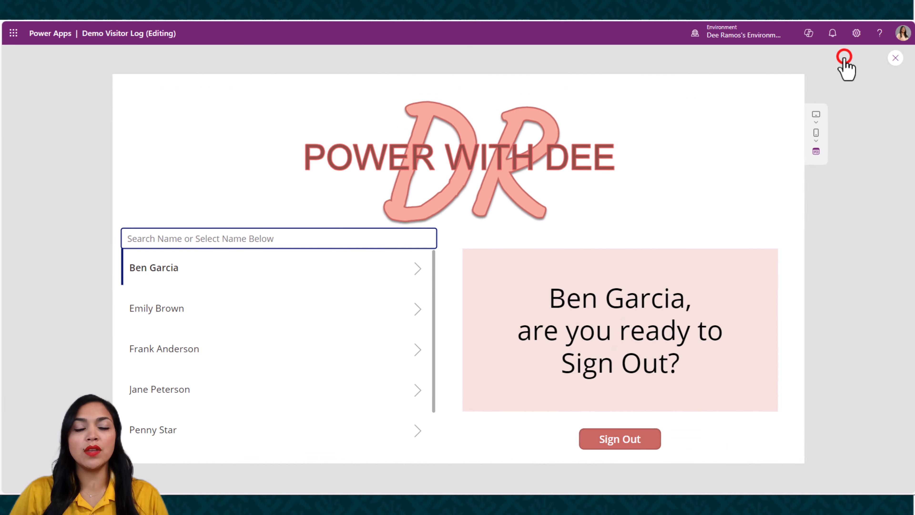
click(222, 238)
text(Emily)
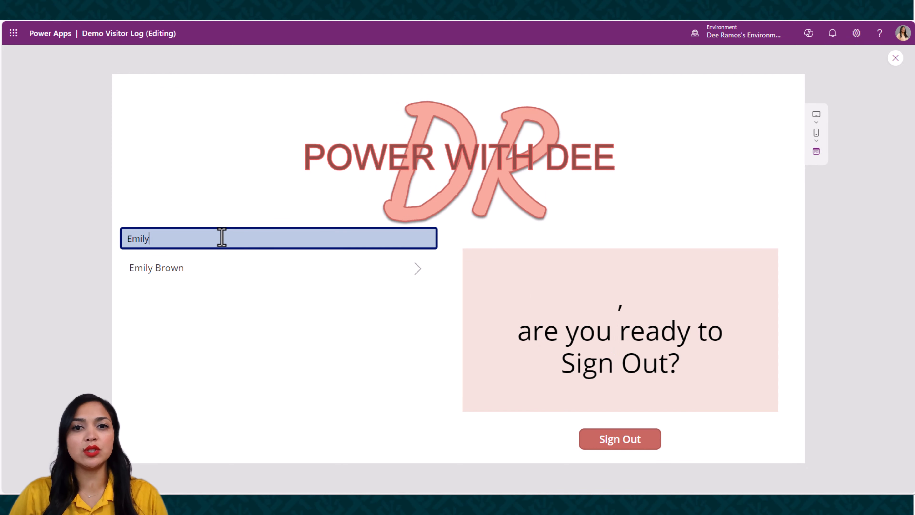
key(BackSpace)
key(BackSpace)
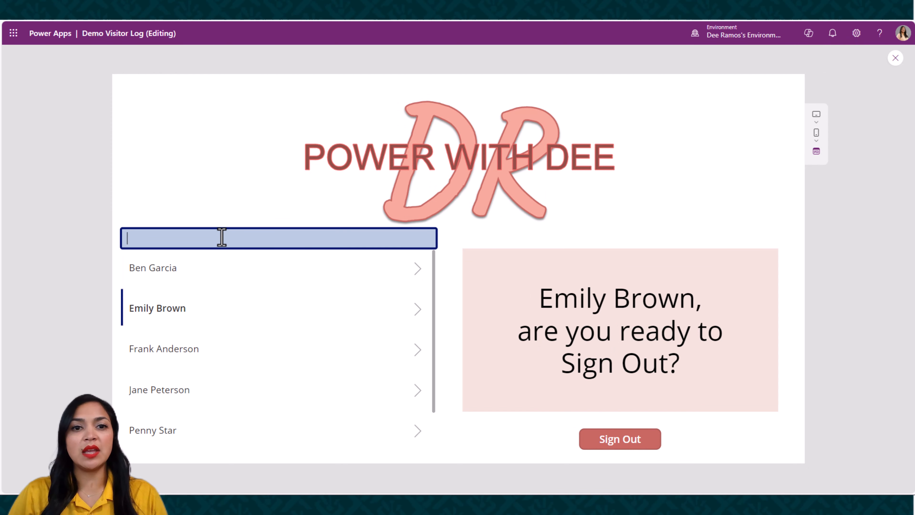
text(G)
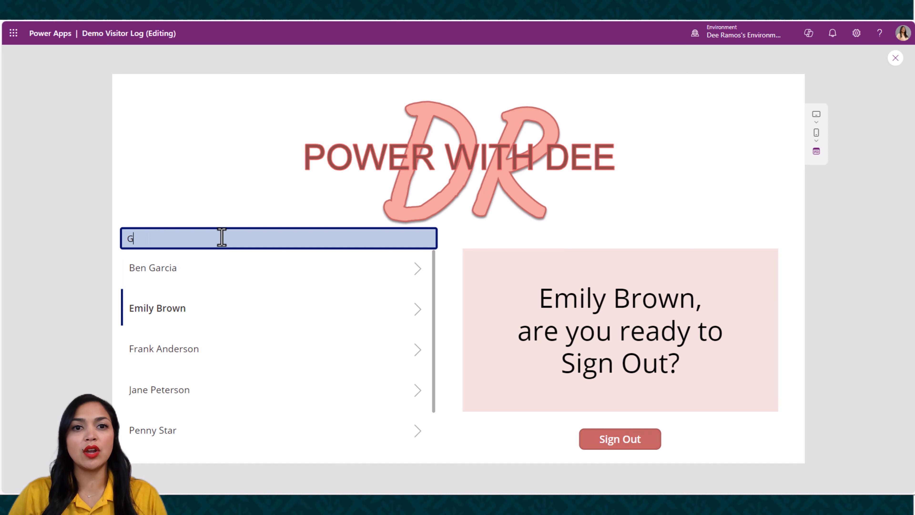
text(ar)
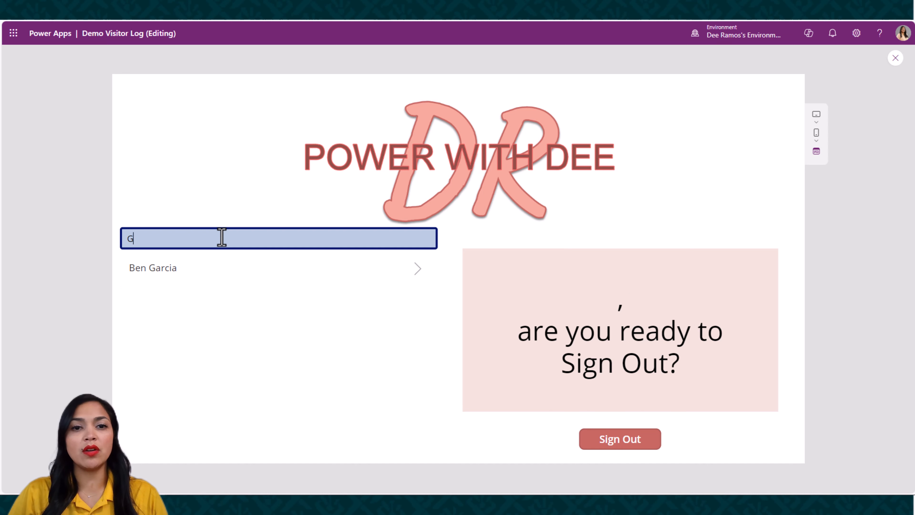
key(BackSpace)
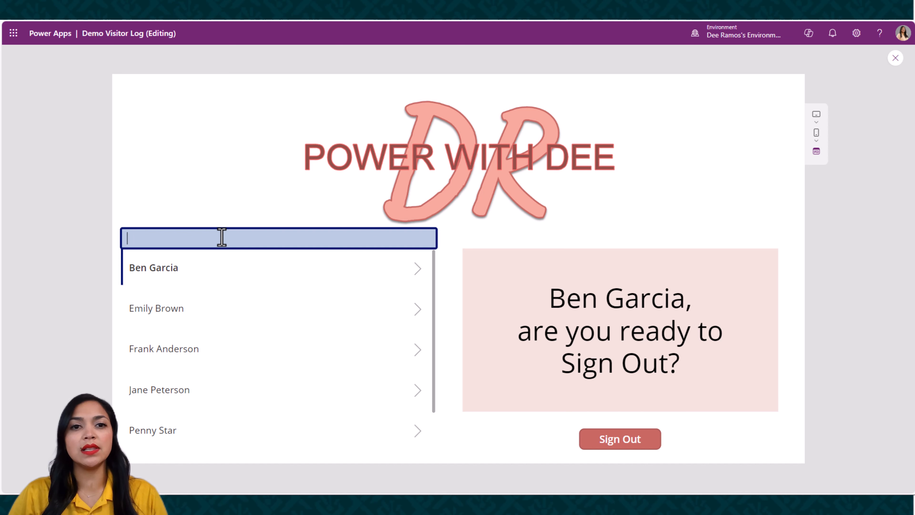
Test the name message by selecting the third and fourth visitors in the gallery, and close the preview
click(221, 350)
click(216, 388)
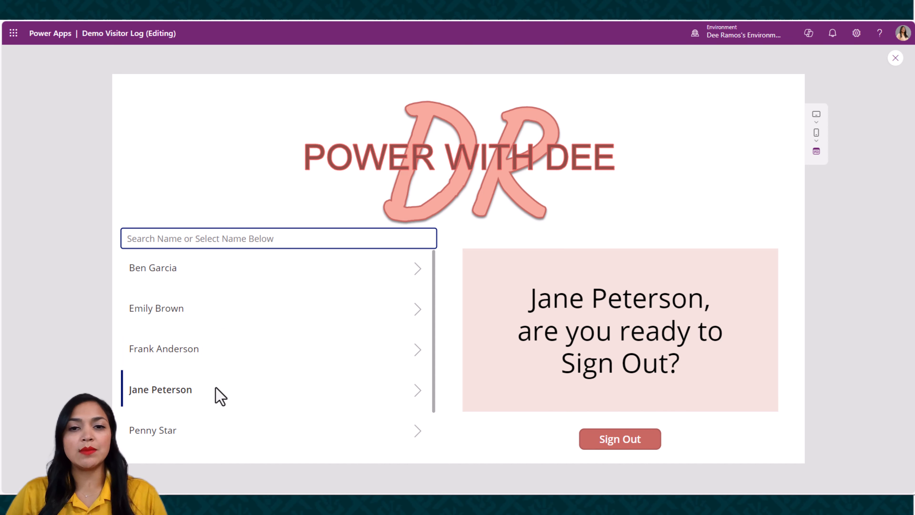
click(896, 58)
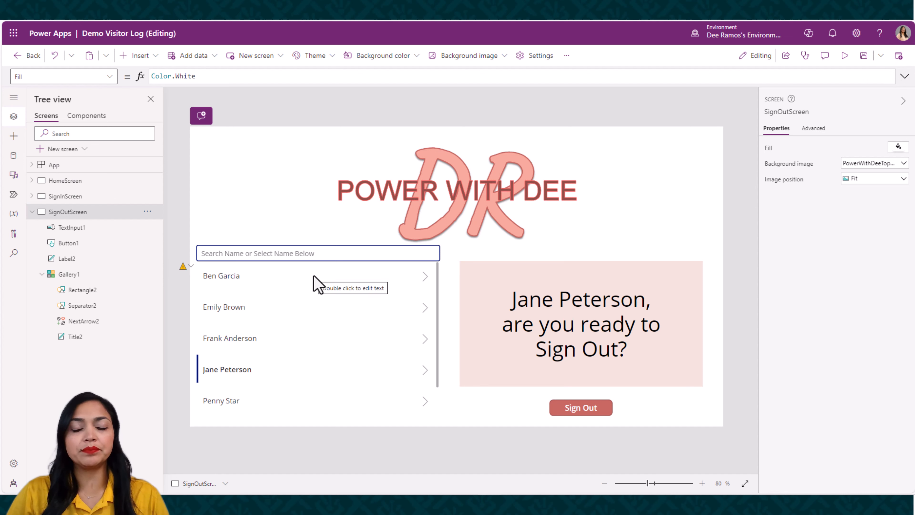
Select the gallery's template and make its first visitor the chosen gallery item
click(313, 283)
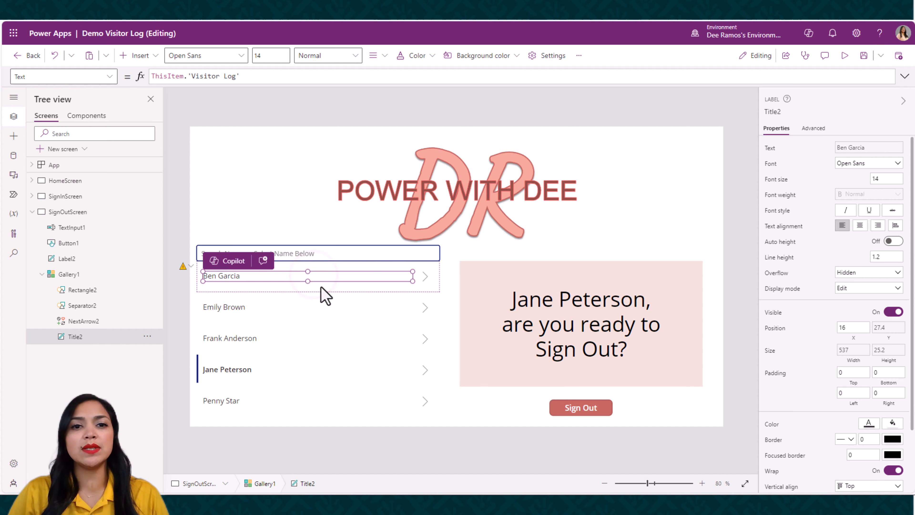
click(321, 286)
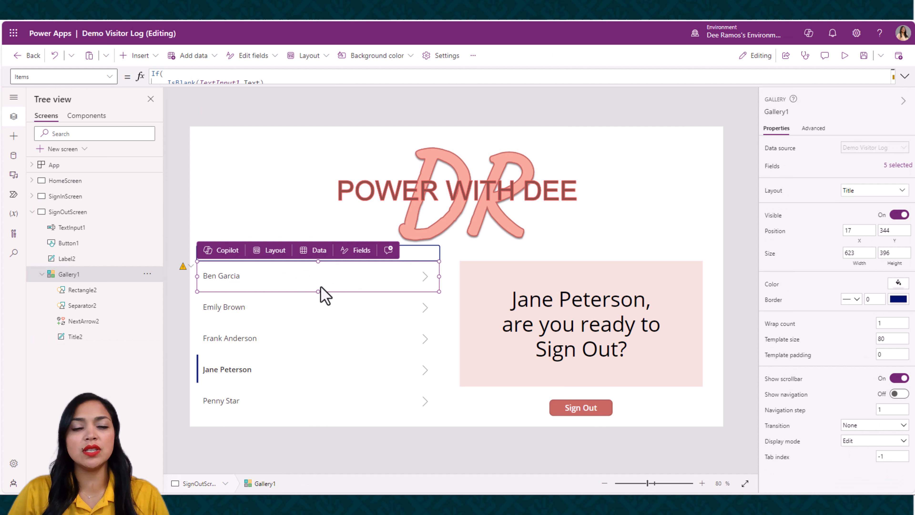
key(alt)
alt+click(320, 285)
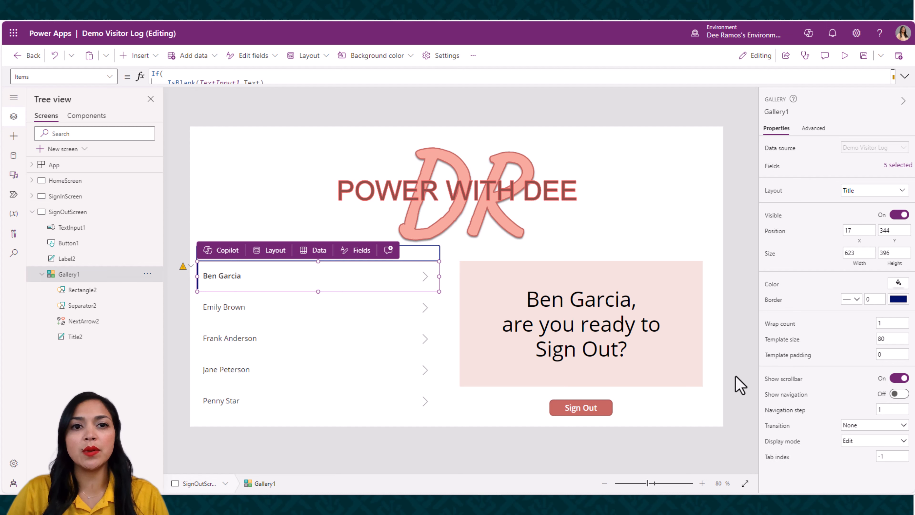
Create a new Power Automate flow for the app and activate its name field
click(11, 195)
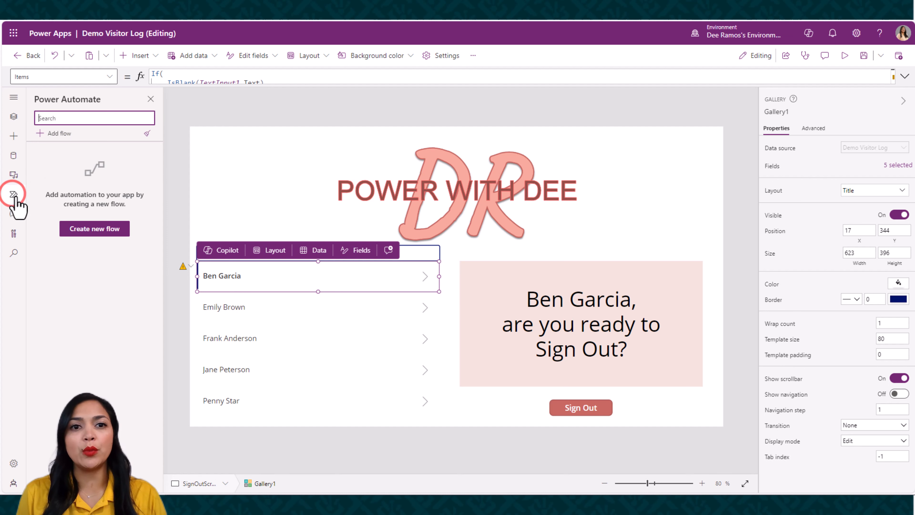
click(83, 229)
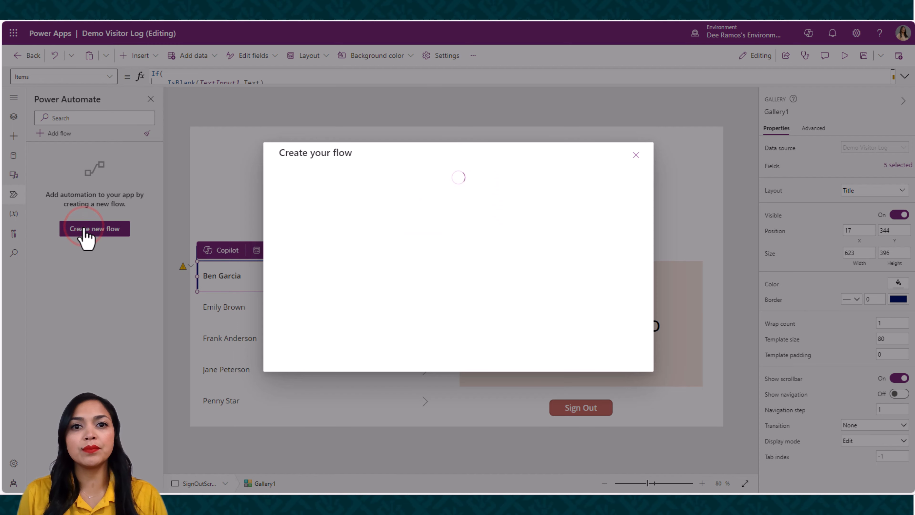
click(336, 176)
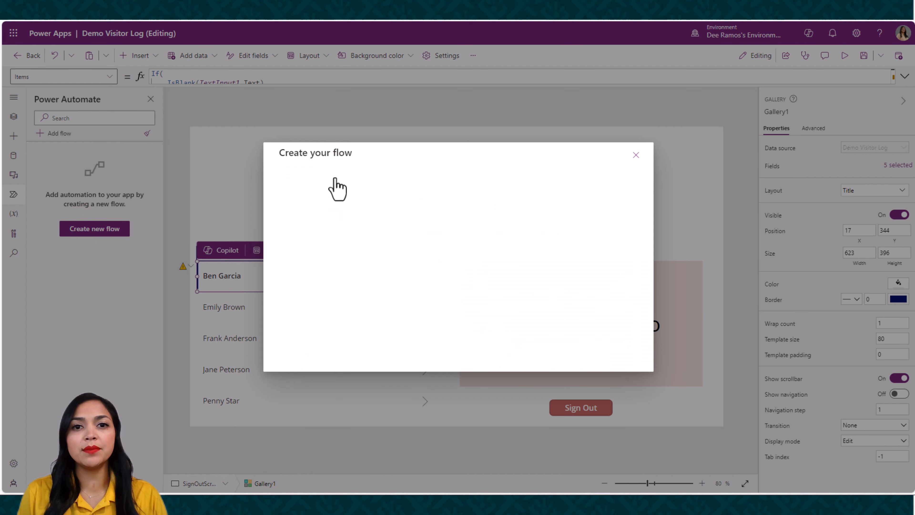
click(153, 85)
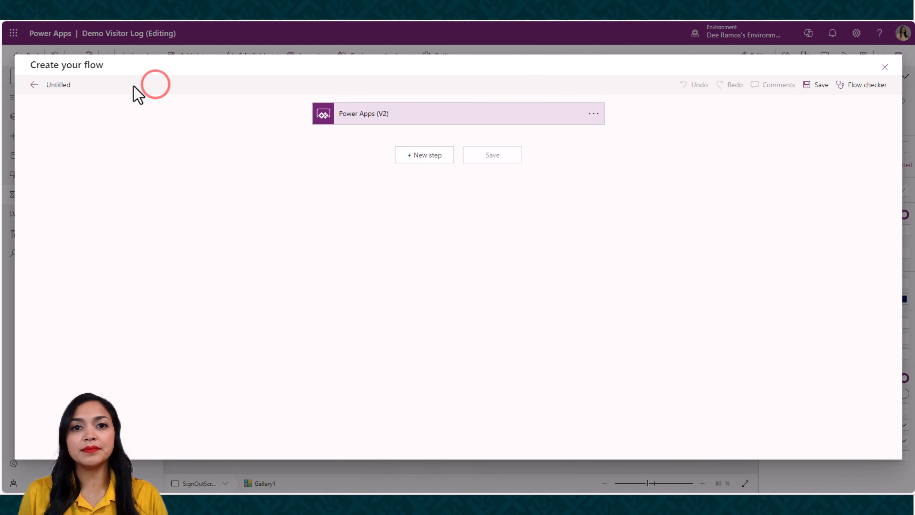
Name the new flow DemoSignOutFlow
click(65, 88)
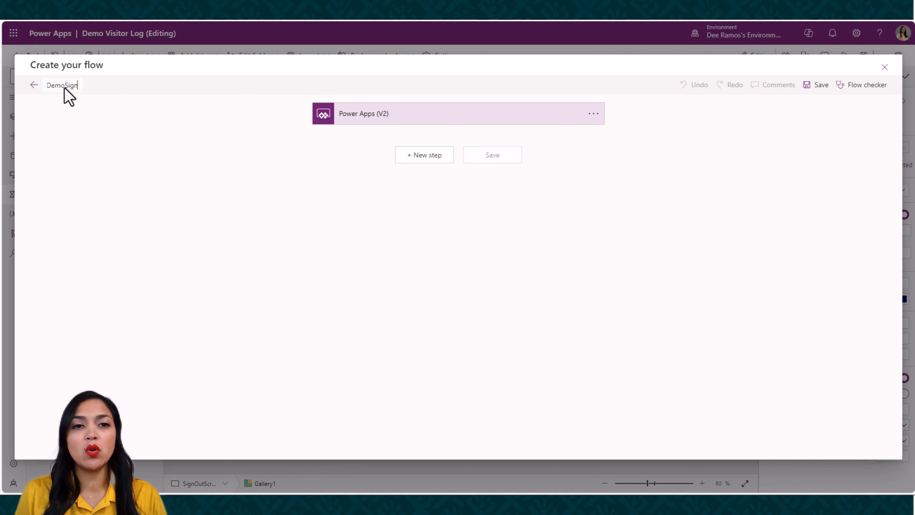
text(DemoSignOutFlow)
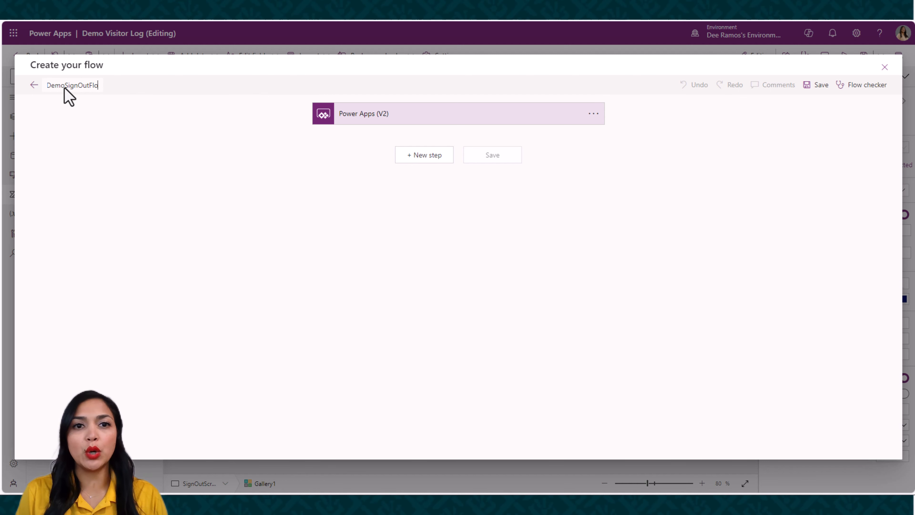
key(Tab)
Add a number input named ID to the flow's Power Apps (V2) trigger
click(395, 116)
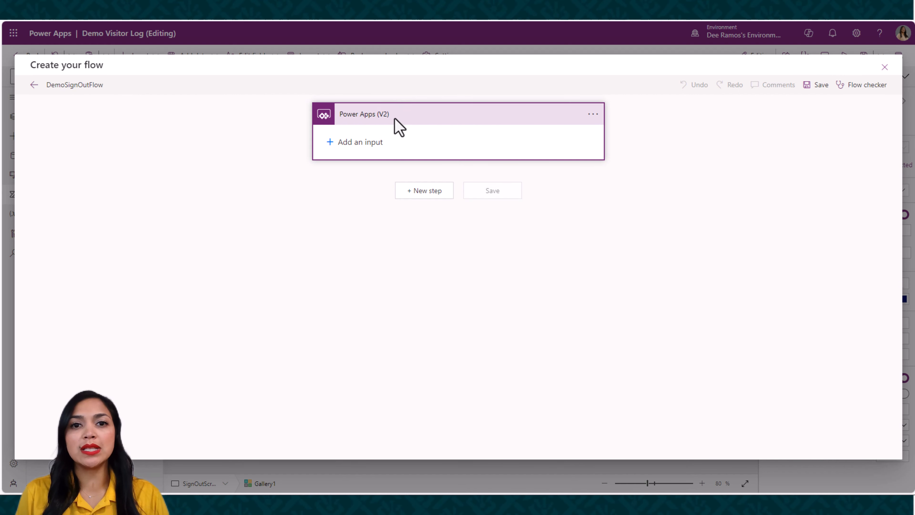
click(360, 143)
click(497, 159)
double_click(381, 136)
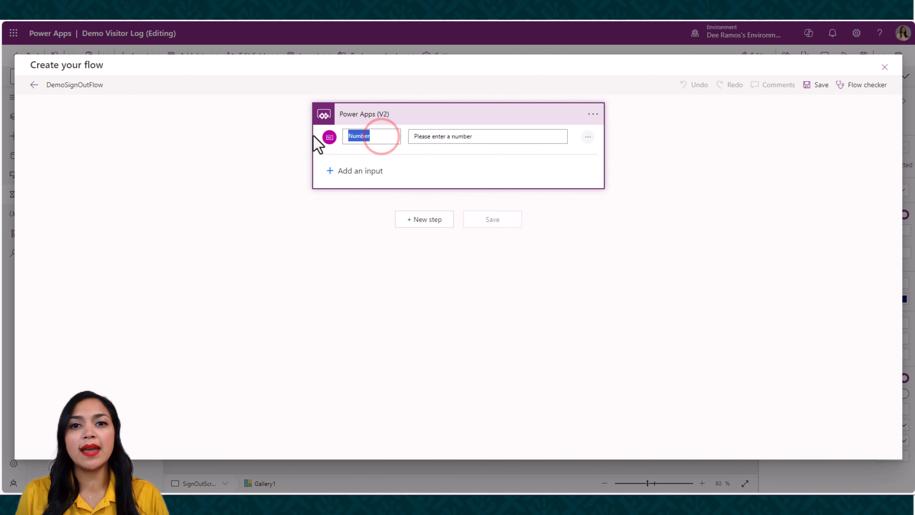
key(BackSpace)
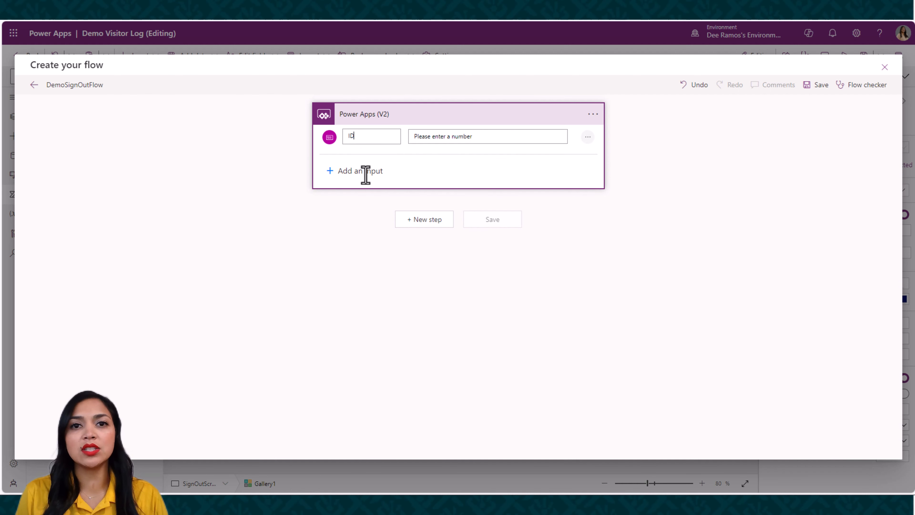
Add a text input named VisitorName to the Power Apps (V2) trigger
click(365, 171)
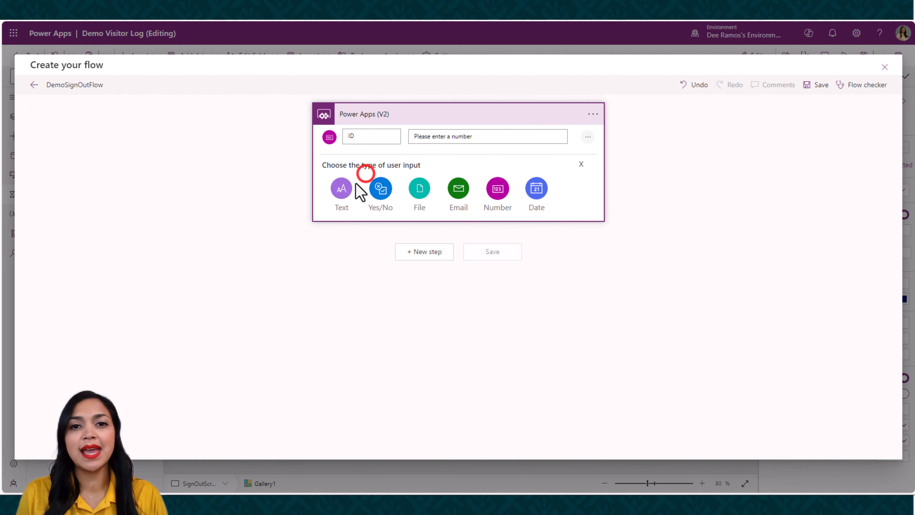
click(342, 191)
double_click(360, 171)
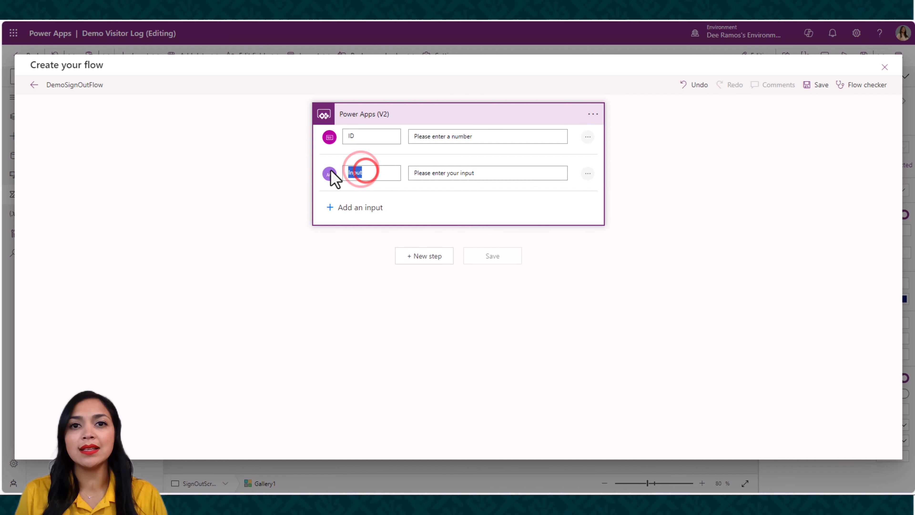
text(VisitorName)
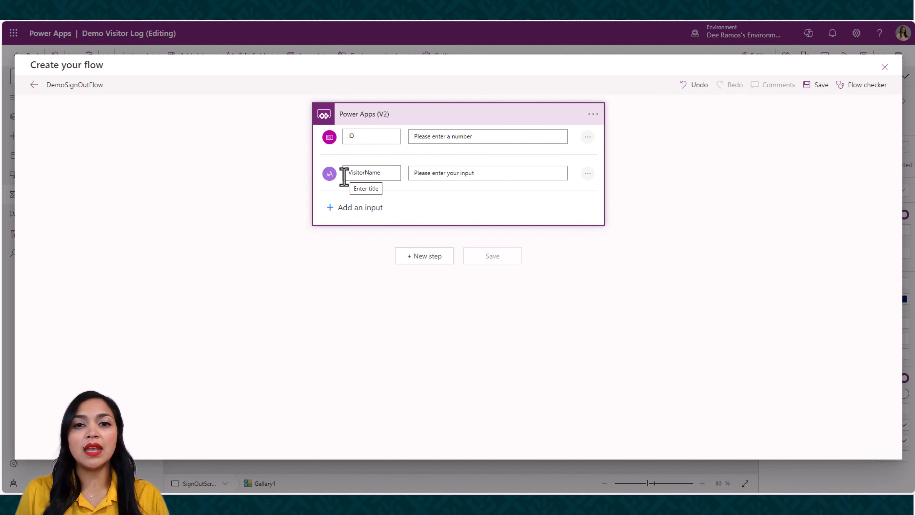
Add a new step after the trigger using SharePoint's Update item action, searching for "Update Share"
click(433, 257)
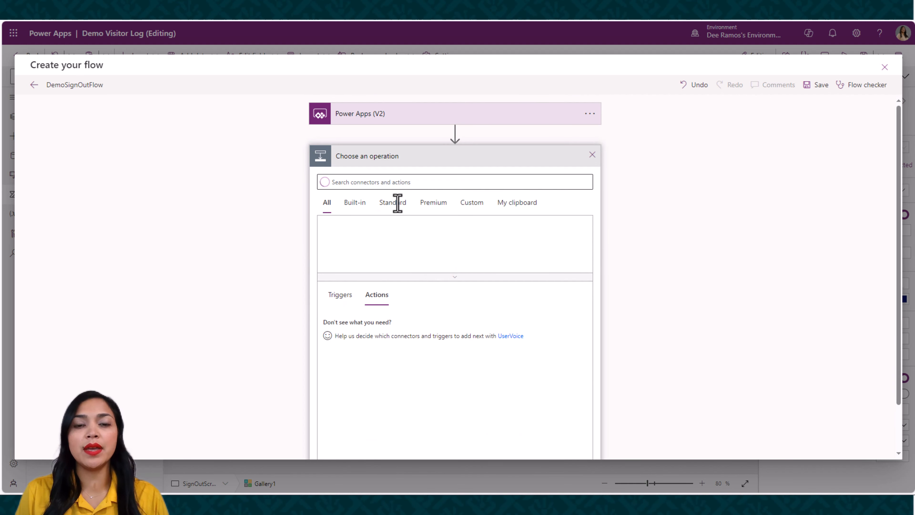
click(385, 182)
text(Update)
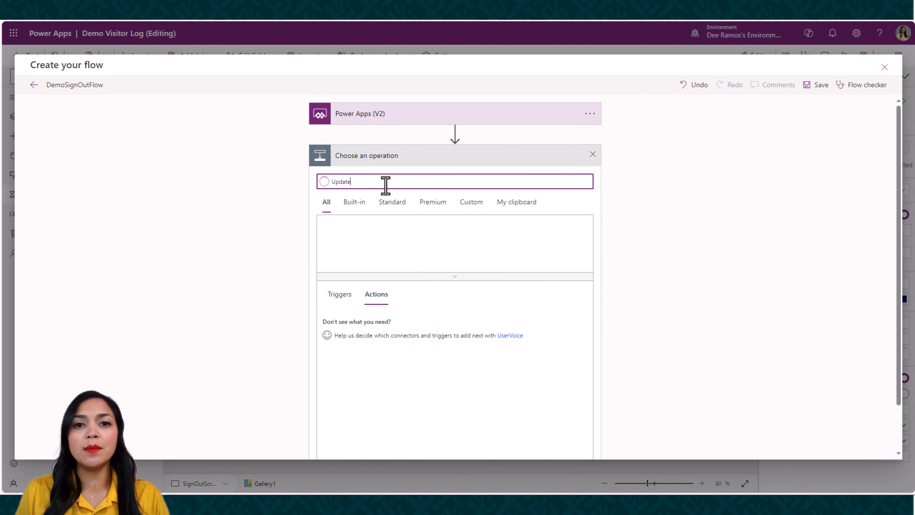
text( Share)
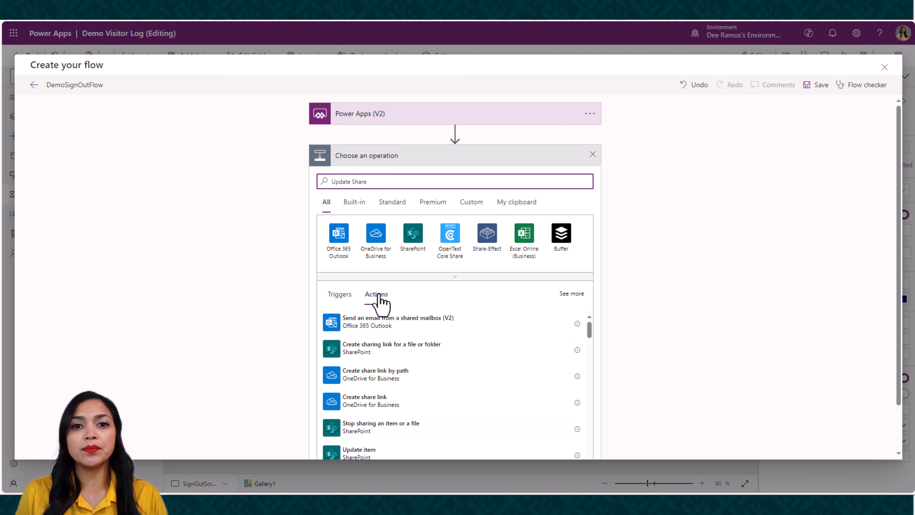
scroll(373, 414, down, 1)
click(370, 429)
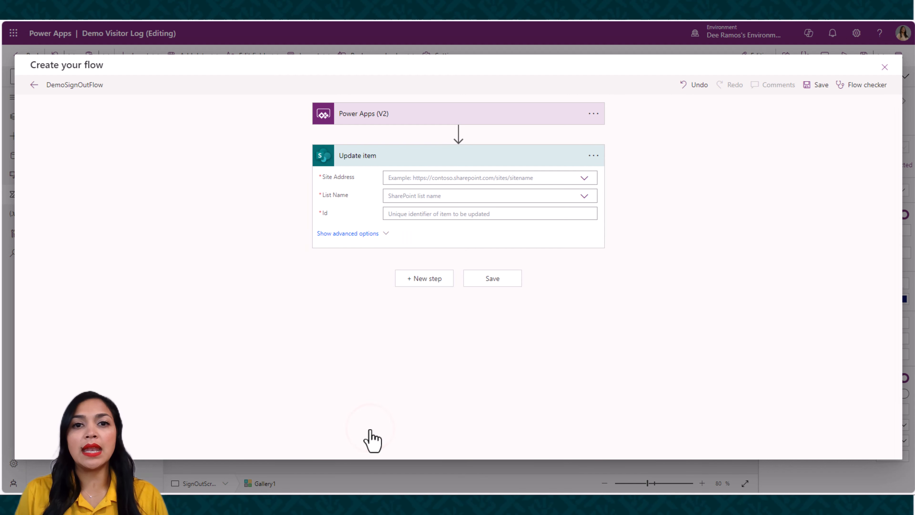
Set the Update item action's site address to Demo Team for Power Platform and its list to Demo Visitor Log
click(587, 177)
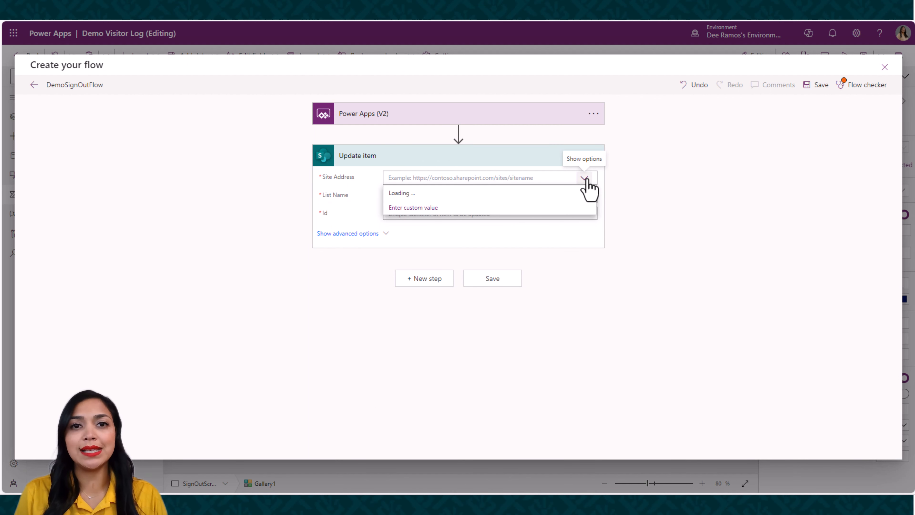
click(464, 205)
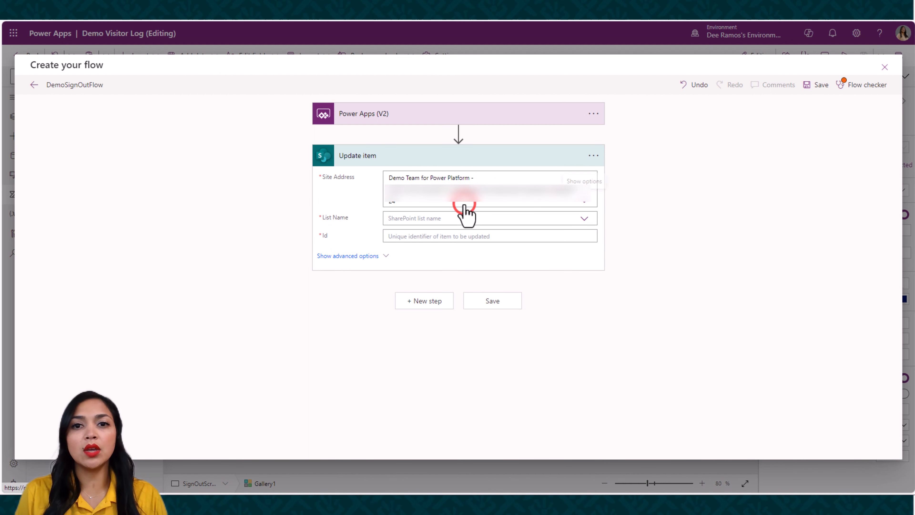
click(583, 218)
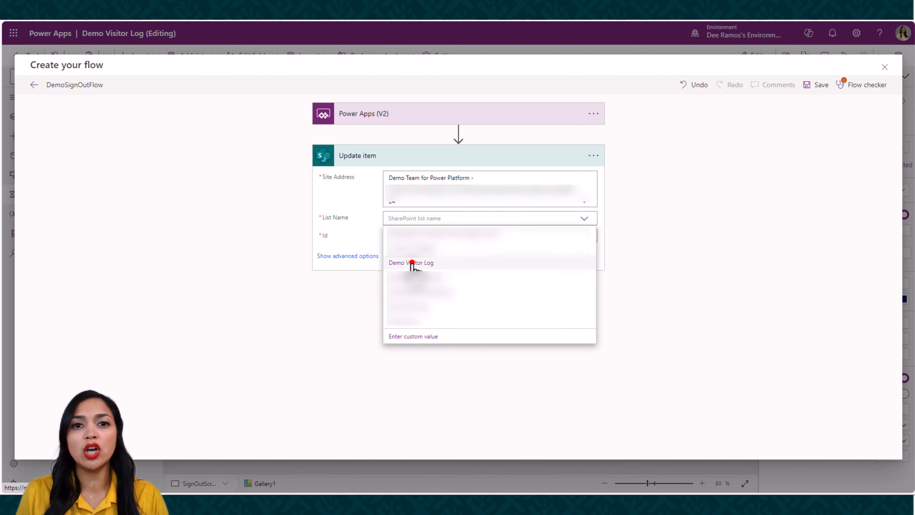
click(412, 263)
Fill the Update item's Id with the trigger's ID and its Visitor Log with VisitorName as dynamic content
click(415, 236)
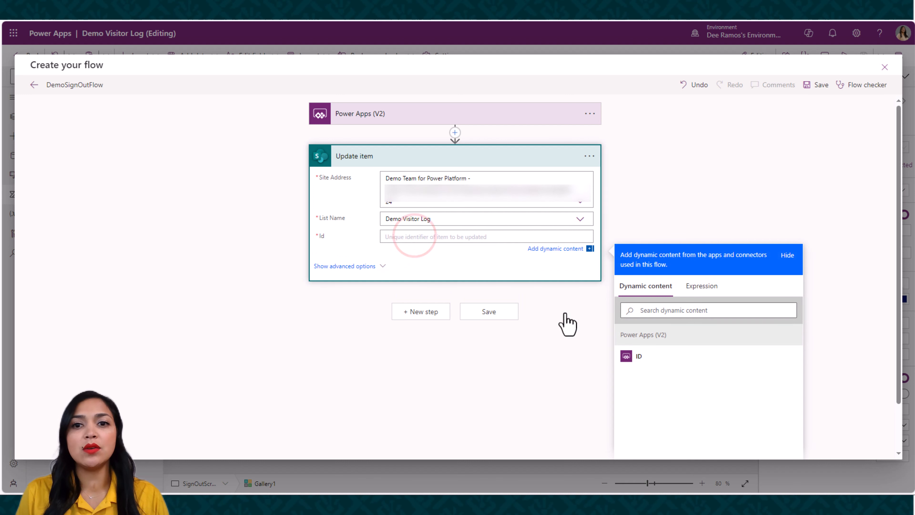
click(651, 357)
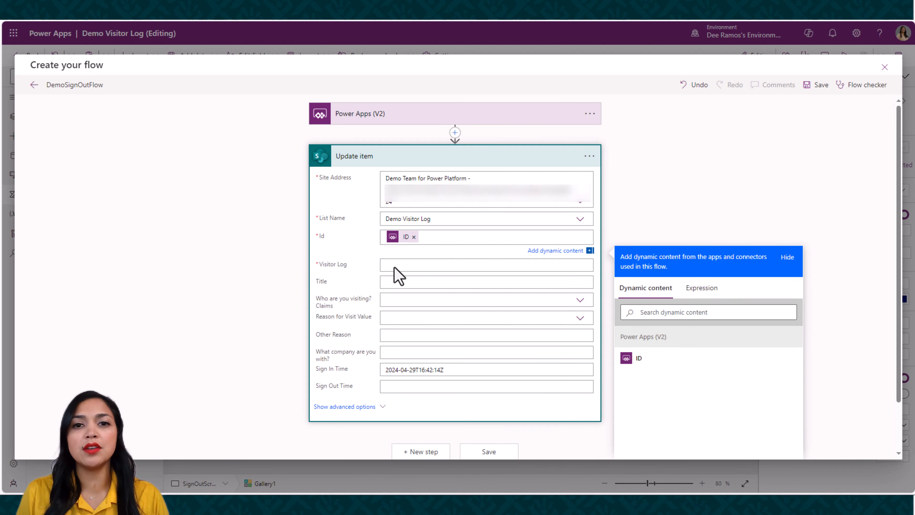
click(390, 265)
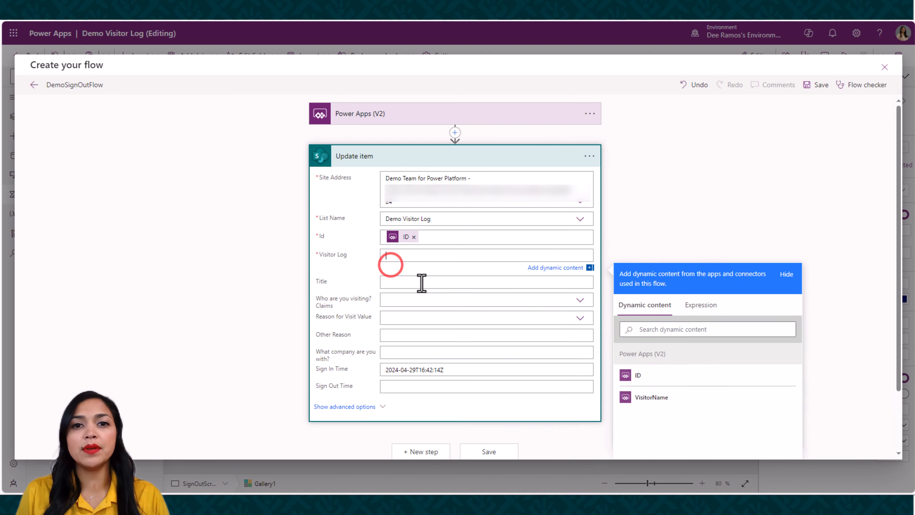
click(635, 398)
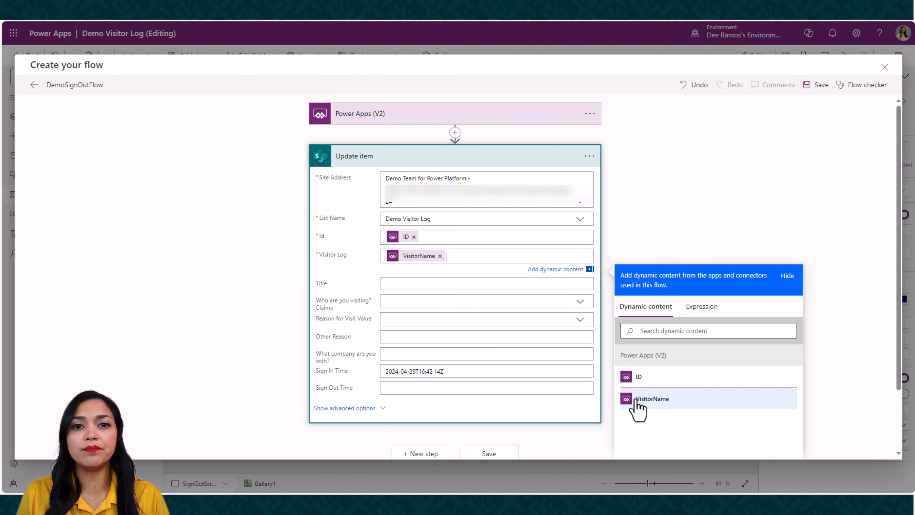
Clear the default timestamp from the Update item's Sign In Time
click(464, 385)
drag(454, 362, 374, 362)
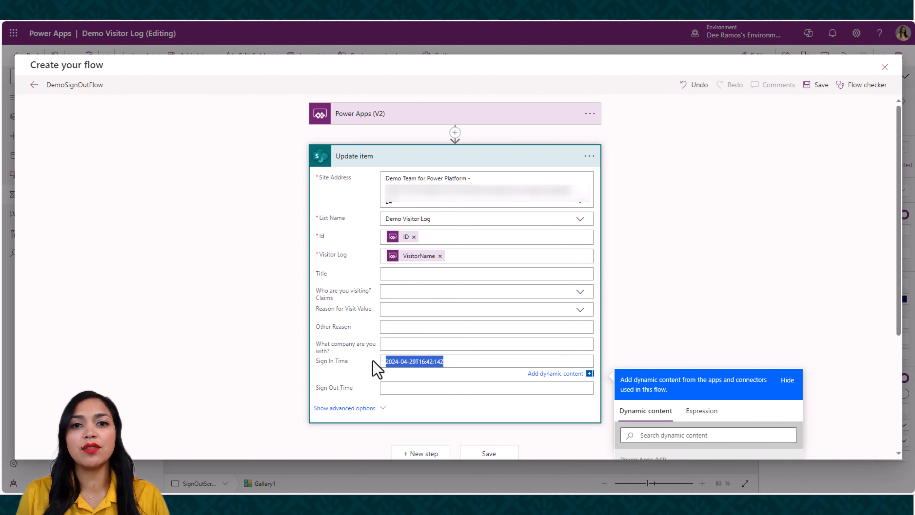
key(BackSpace)
Set the Update item's Sign Out Time to the expression utcNow() and save the flow
click(397, 387)
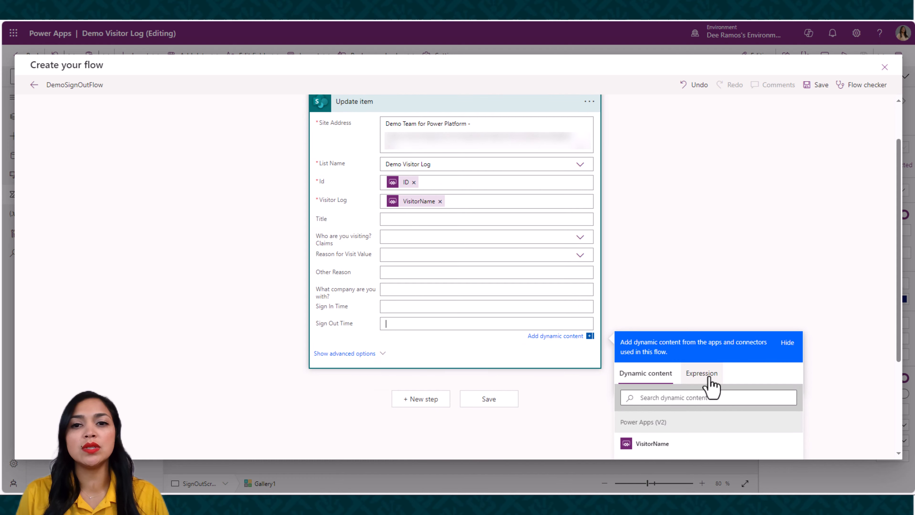
click(708, 377)
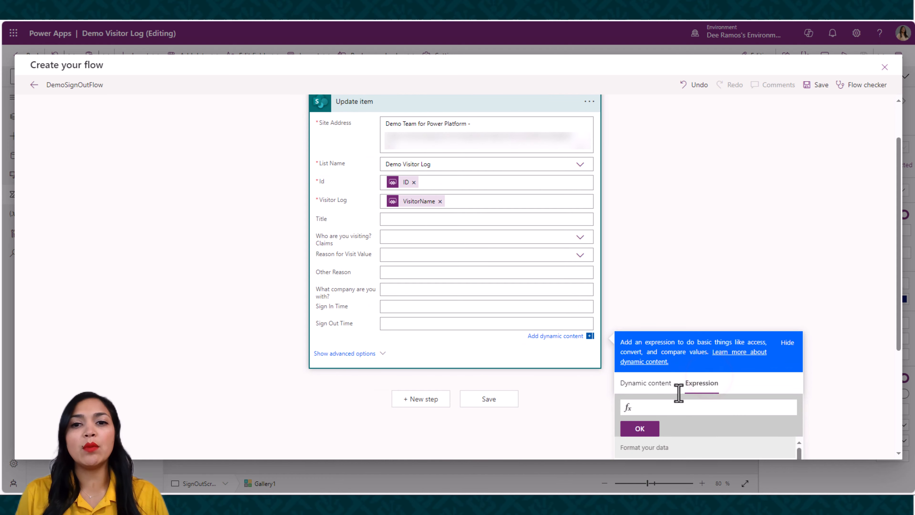
text(UT)
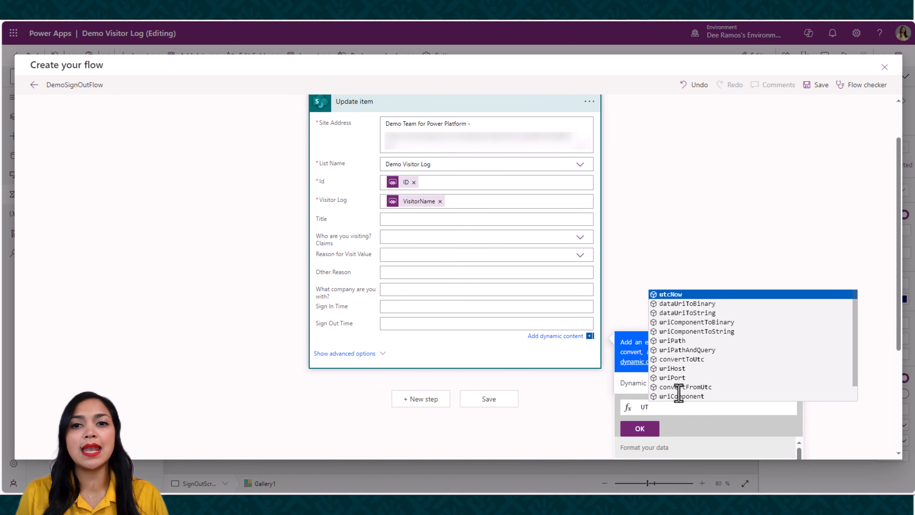
click(680, 298)
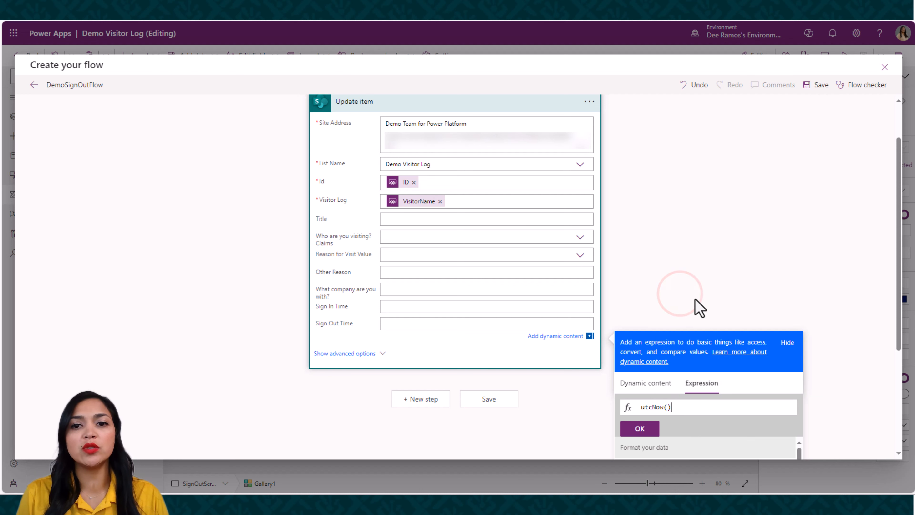
click(640, 429)
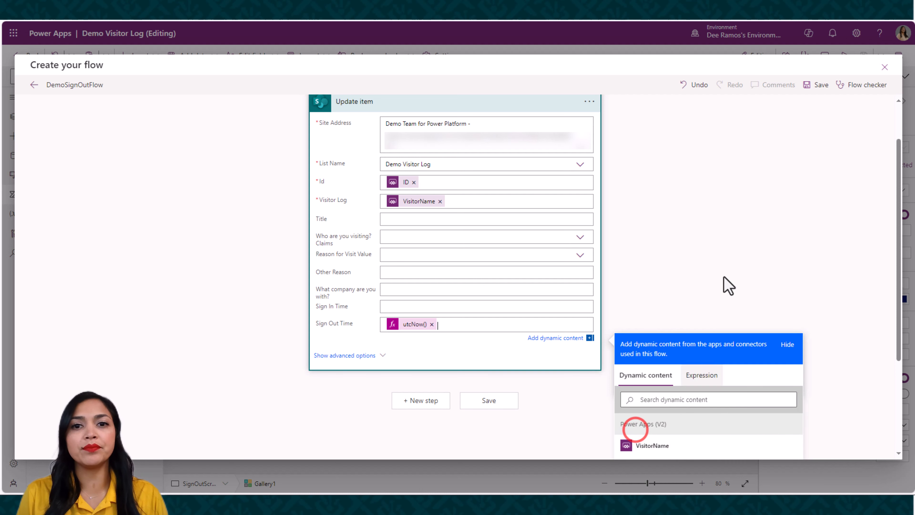
scroll(746, 256, up, 2)
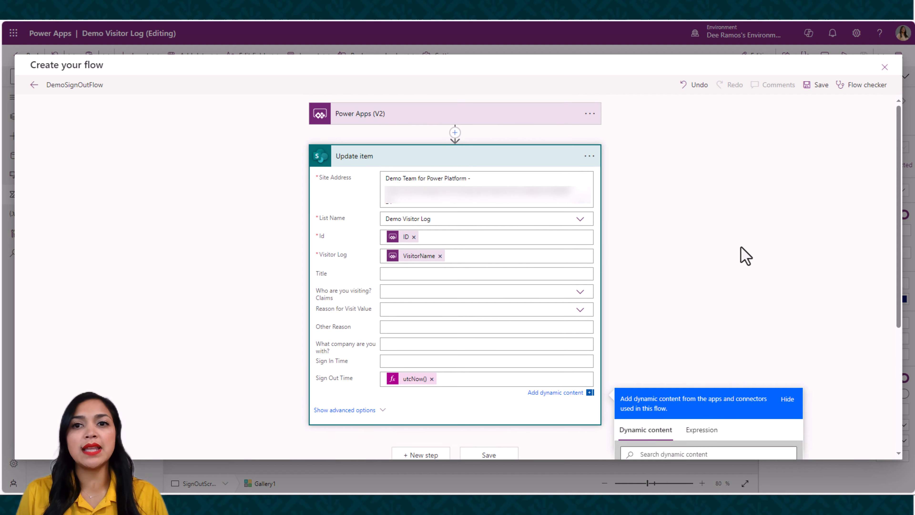
click(815, 85)
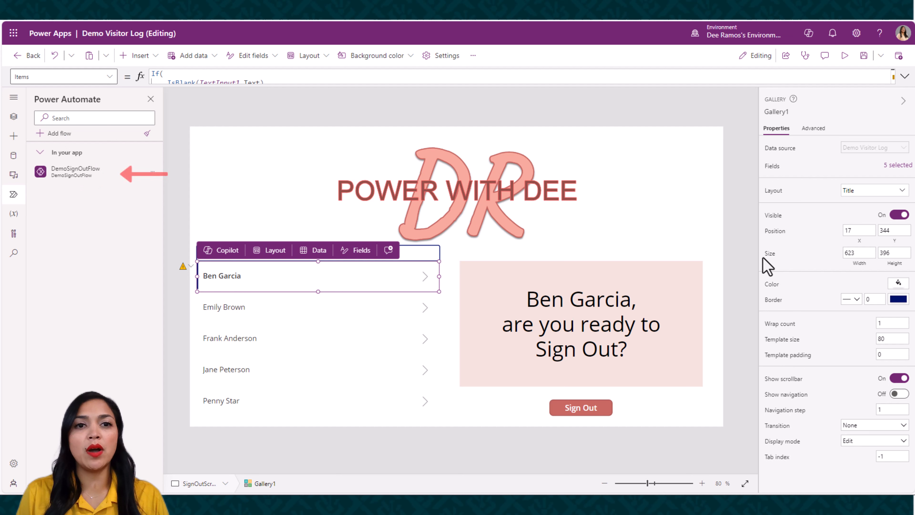
Replace the OnSelect value of the sign-out screen's Sign Out button with a DemoSignOutFlow.Run call
click(13, 117)
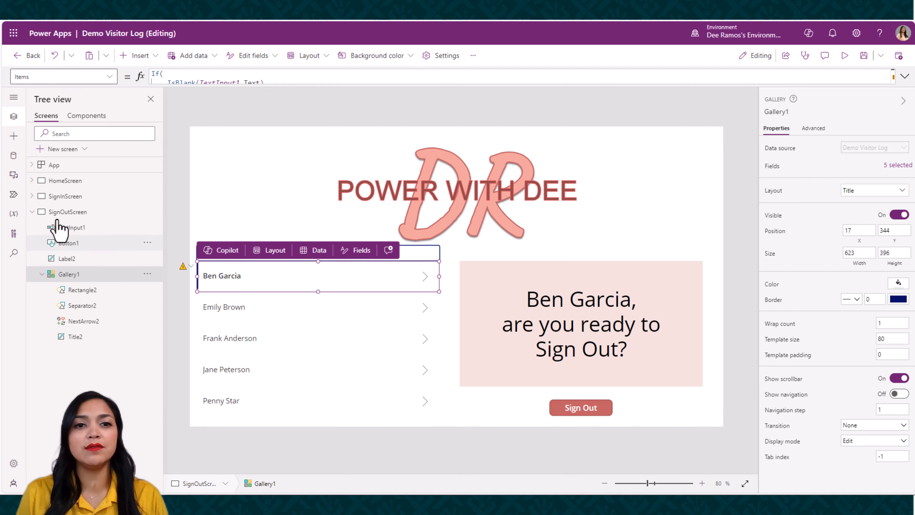
click(67, 243)
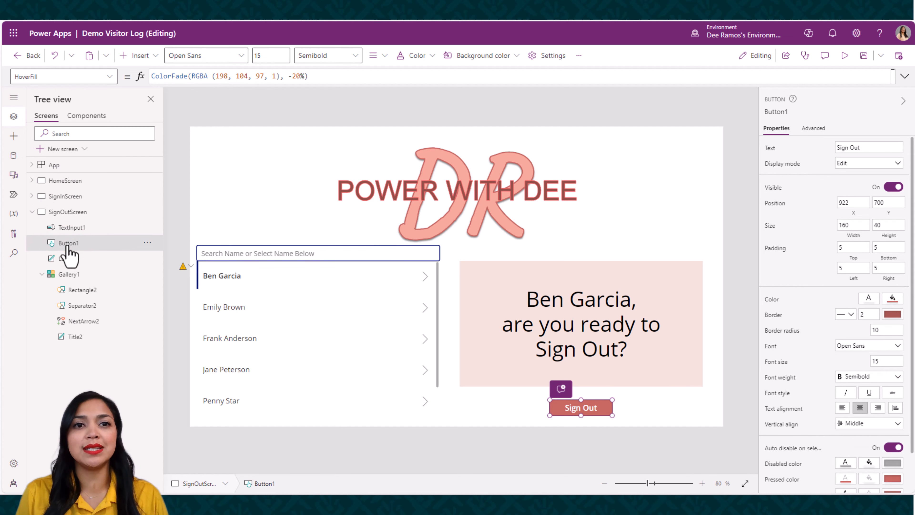
click(110, 76)
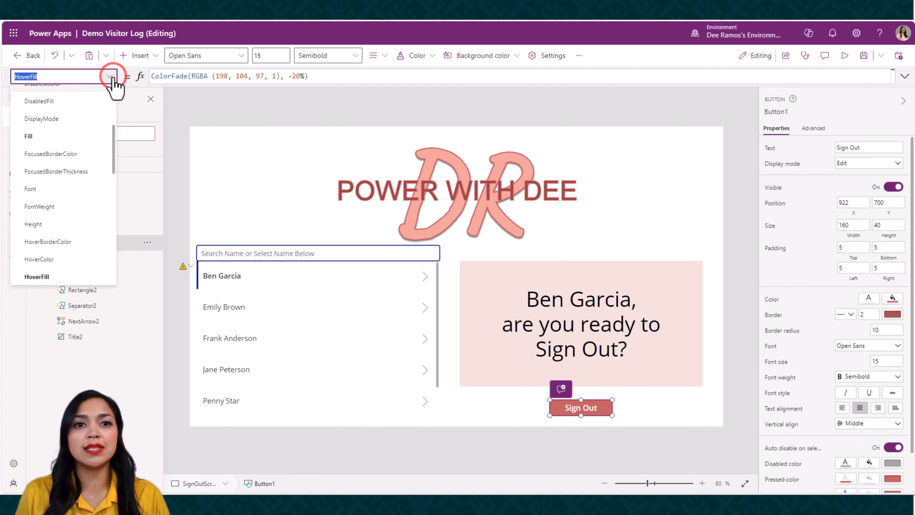
scroll(68, 191, down, 1)
click(65, 193)
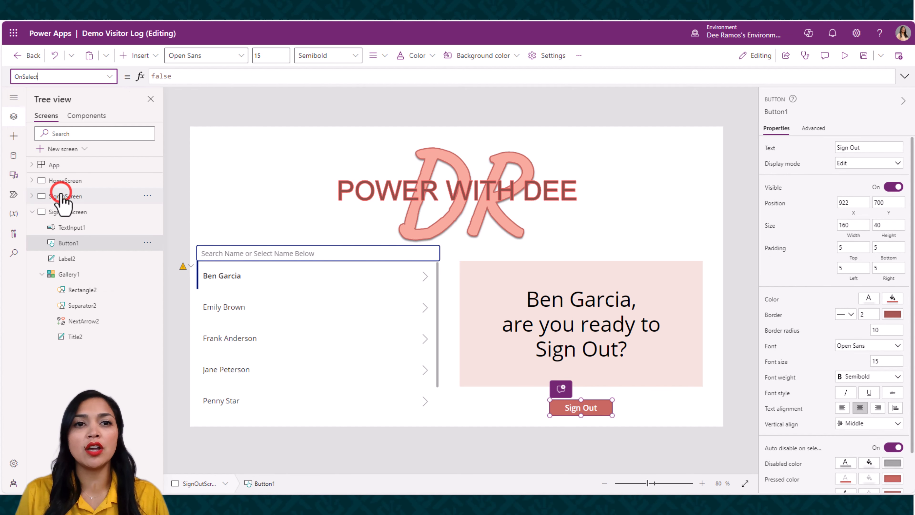
drag(180, 77, 144, 77)
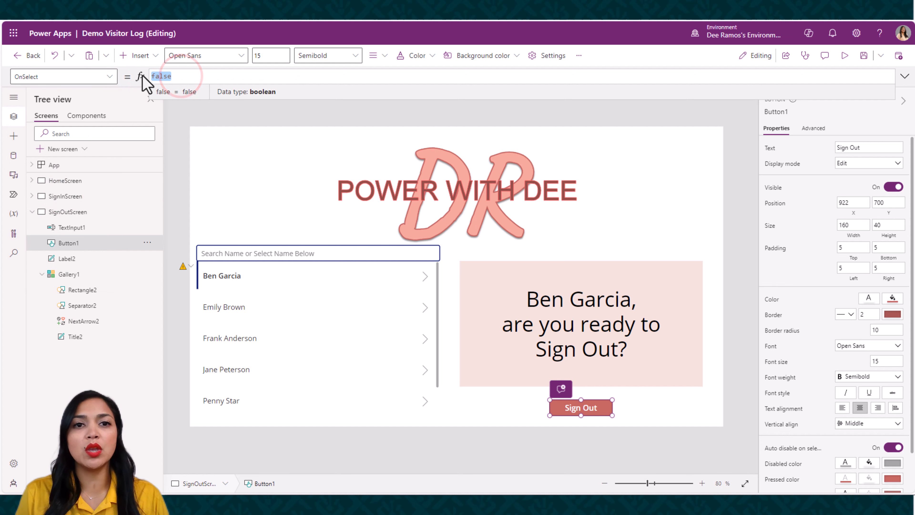
key(BackSpace)
text(Demo)
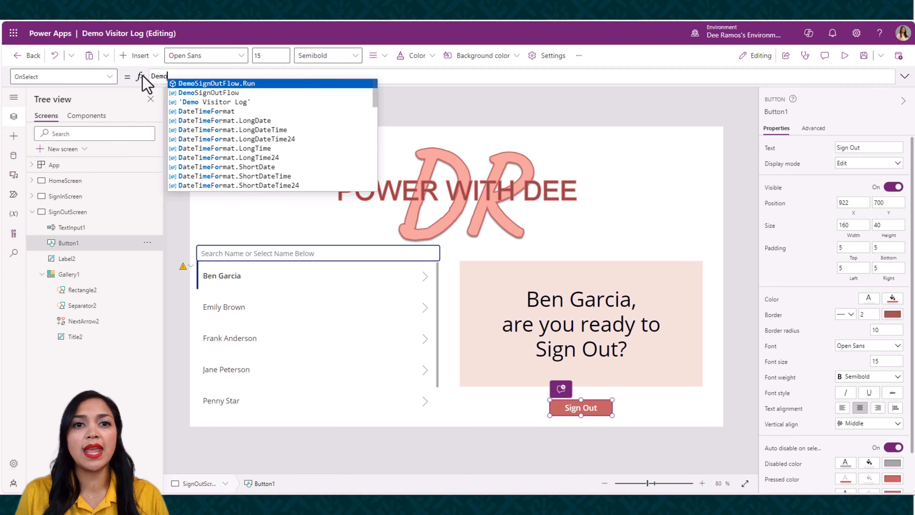
click(228, 83)
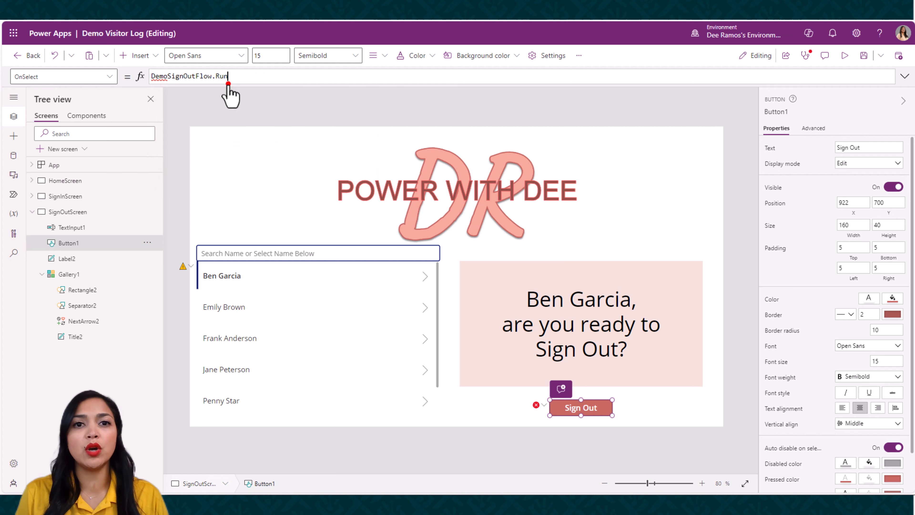
text(()
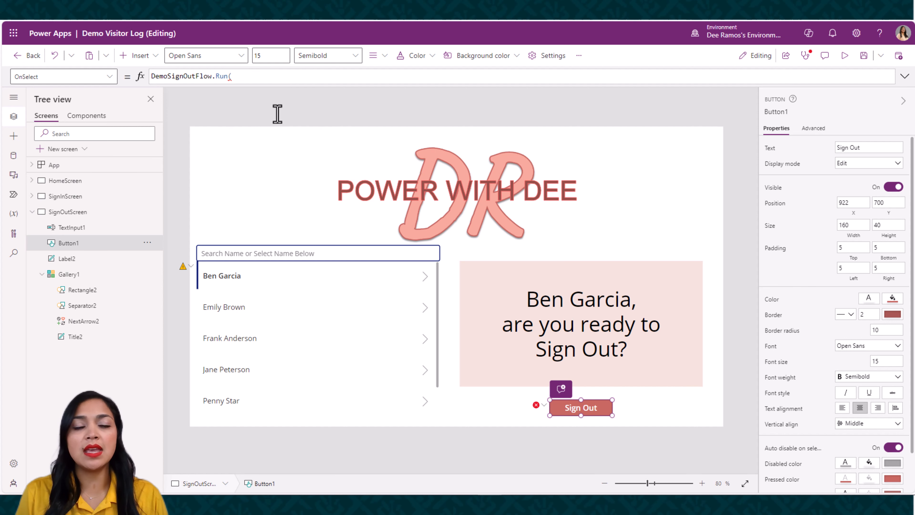
Pass Gallery1.Selected.ID as the first argument of the DemoSignOutFlow.Run call
click(247, 76)
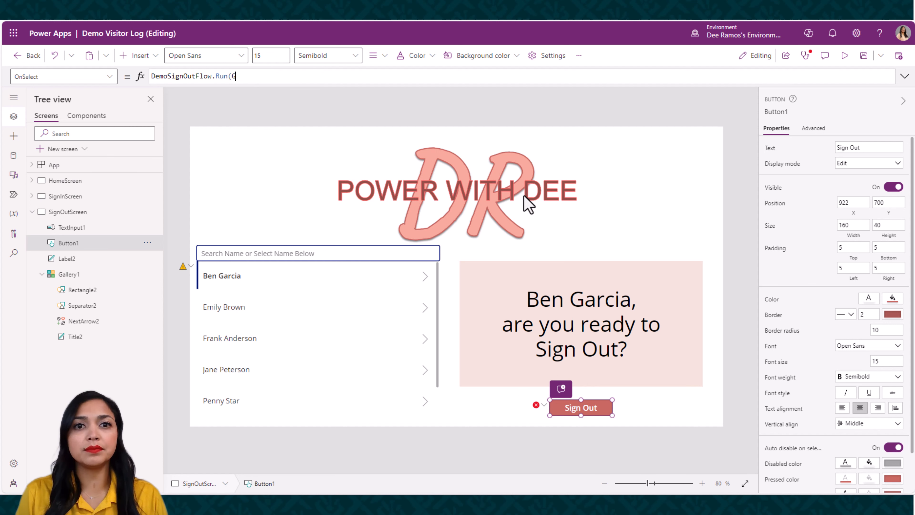
text(Gal)
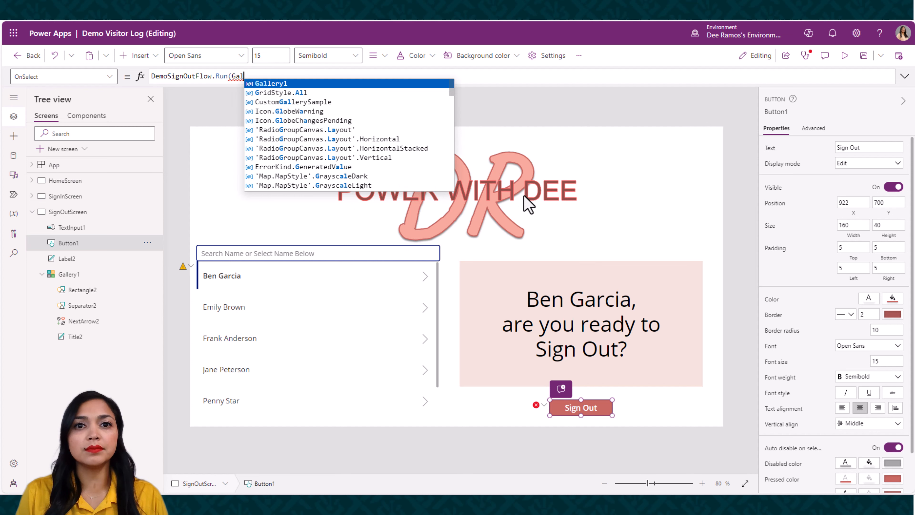
key(Tab)
text(.)
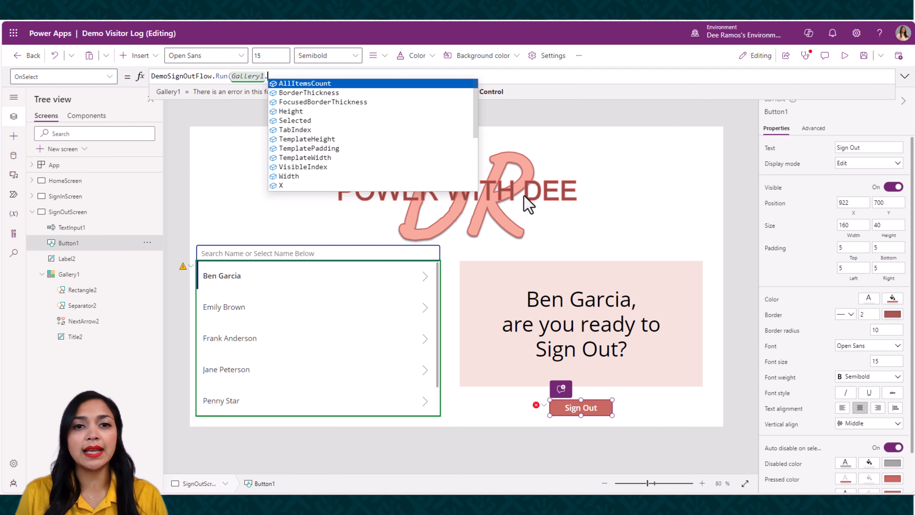
text(se)
key(Tab)
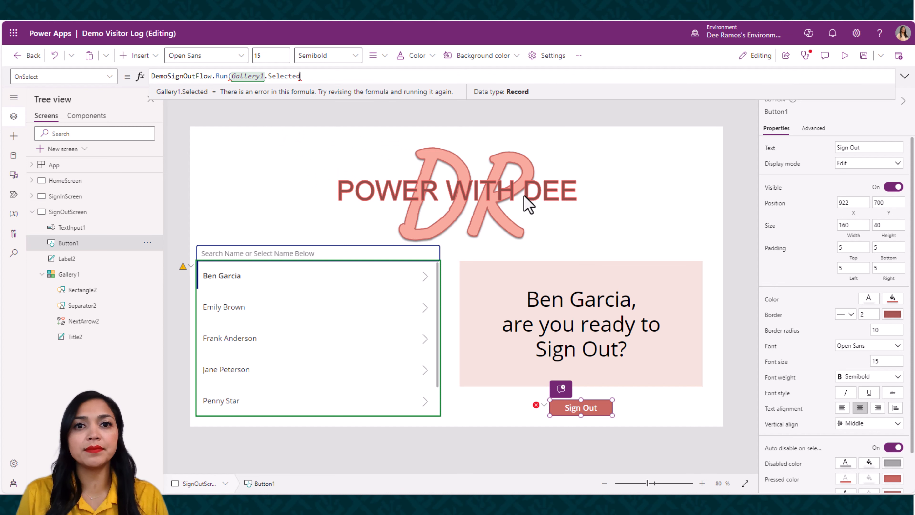
text(.)
key(Tab)
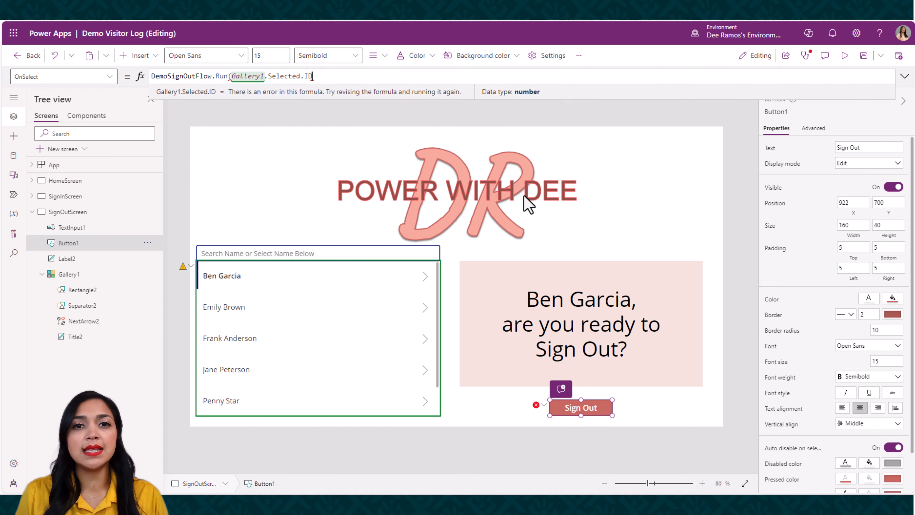
text(,)
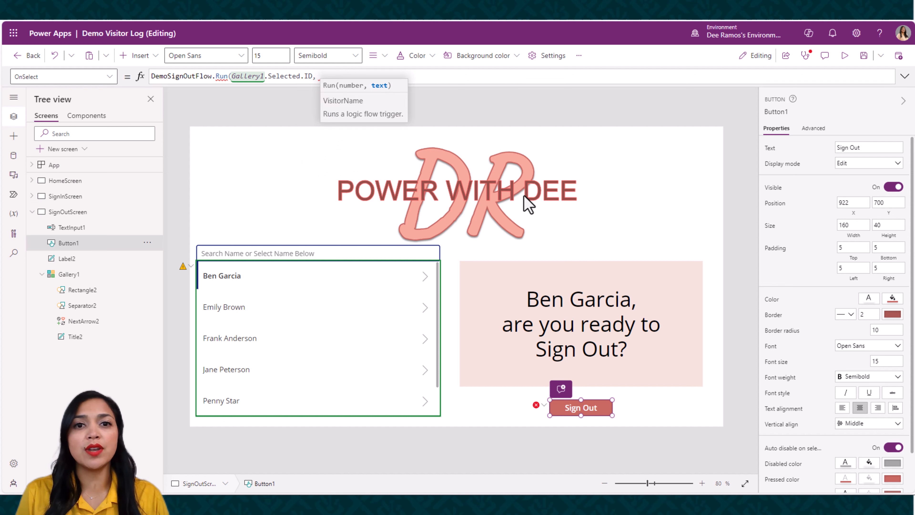
text( gal)
Pass Gallery1.Selected.'Visitor Log' as the second argument of the DemoSignOutFlow.Run call to supply VisitorName
key(Tab)
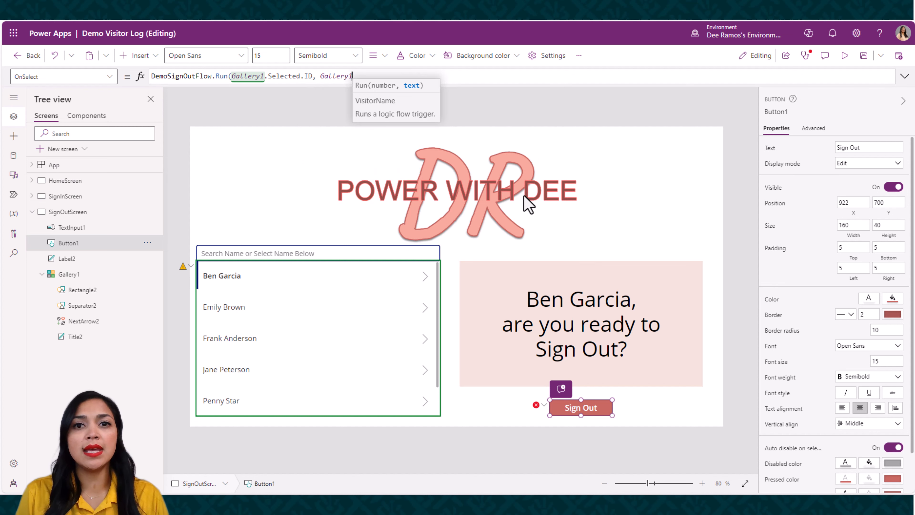
text(.)
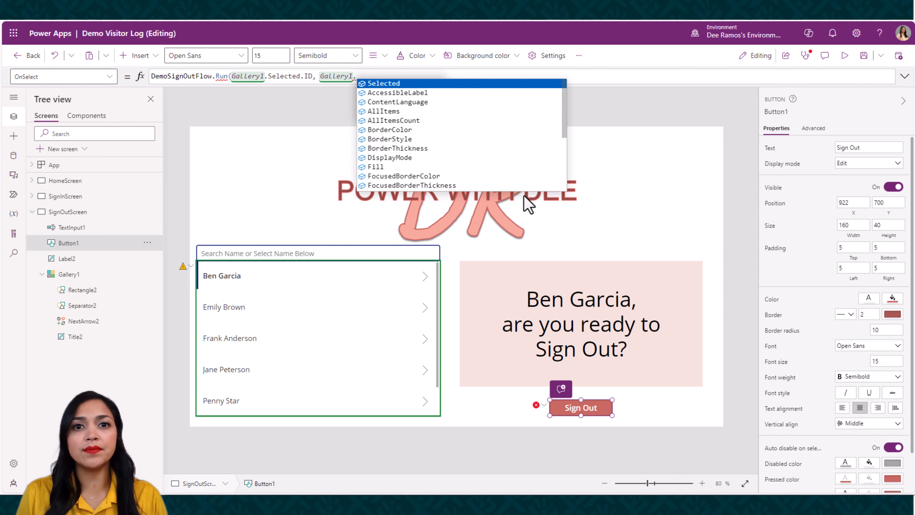
key(Tab)
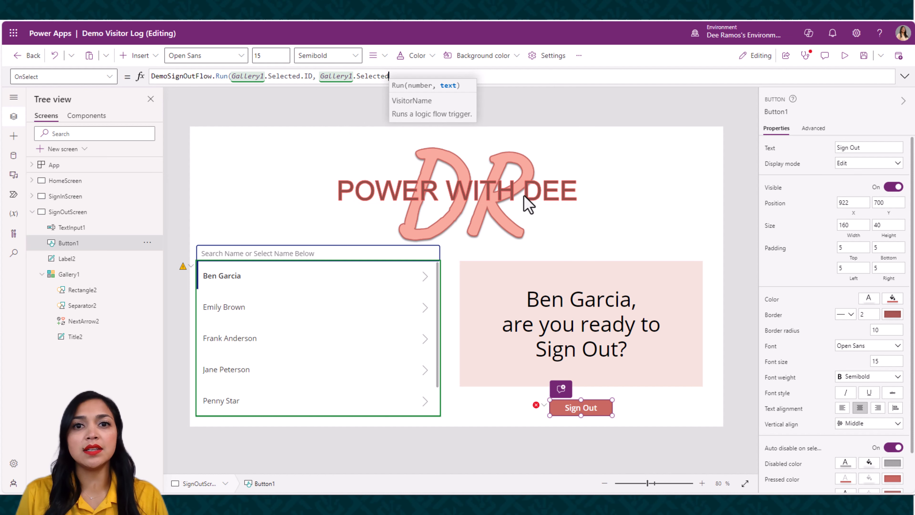
text(.)
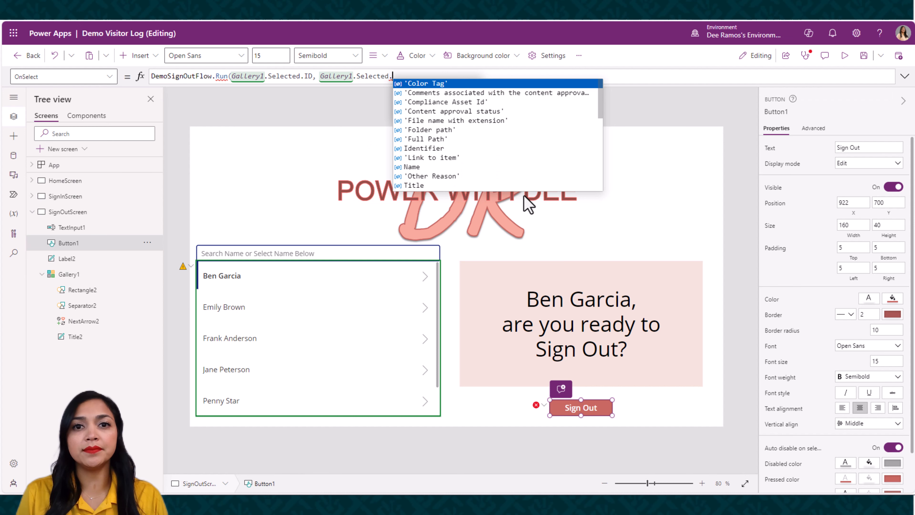
text(vi)
key(Tab)
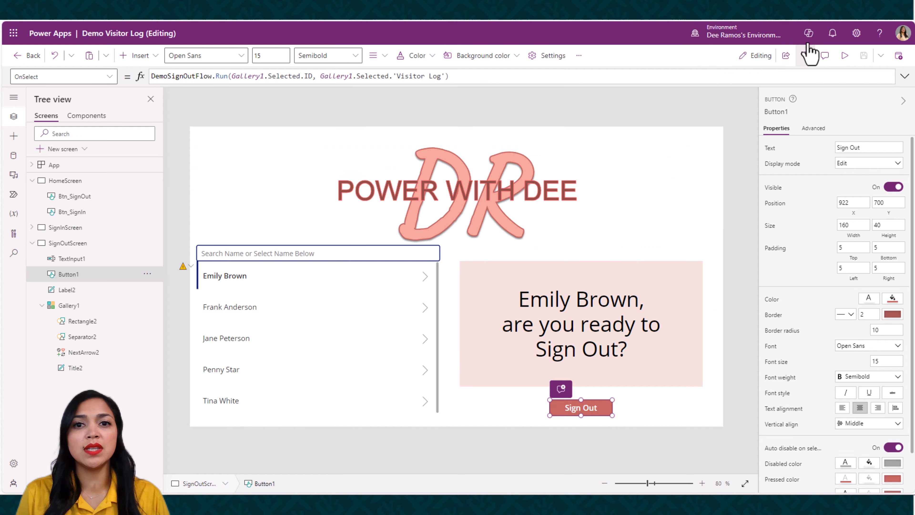
Preview the app, sign out the first visitor in the gallery, and check the Sign Out Time column in the Demo Visitor Log list
click(842, 56)
click(244, 270)
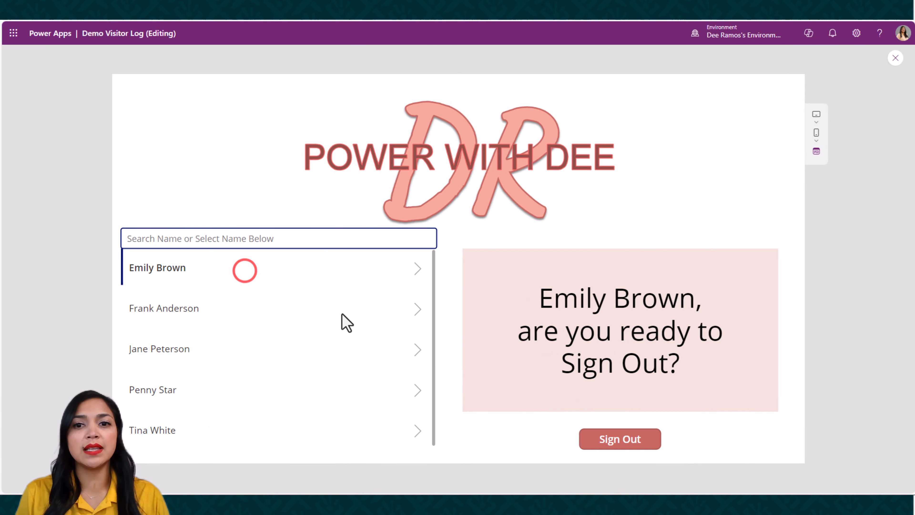
click(633, 446)
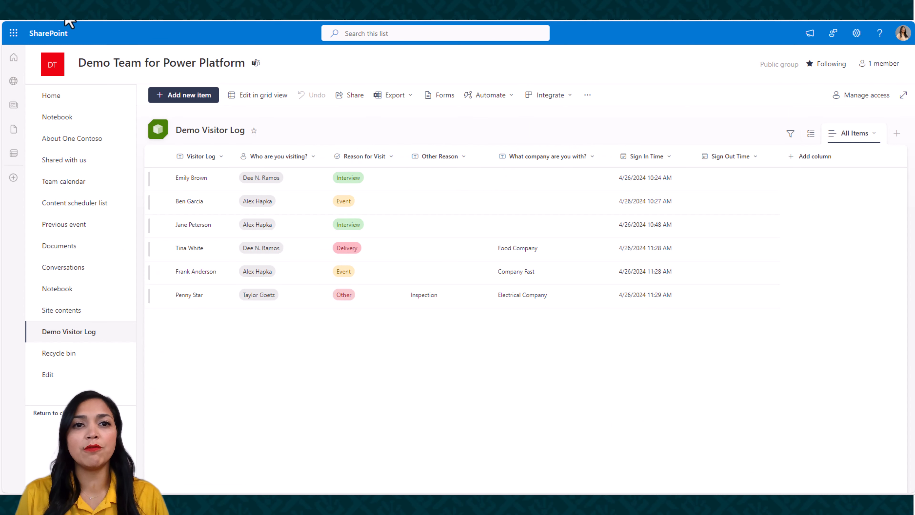
click(40, 23)
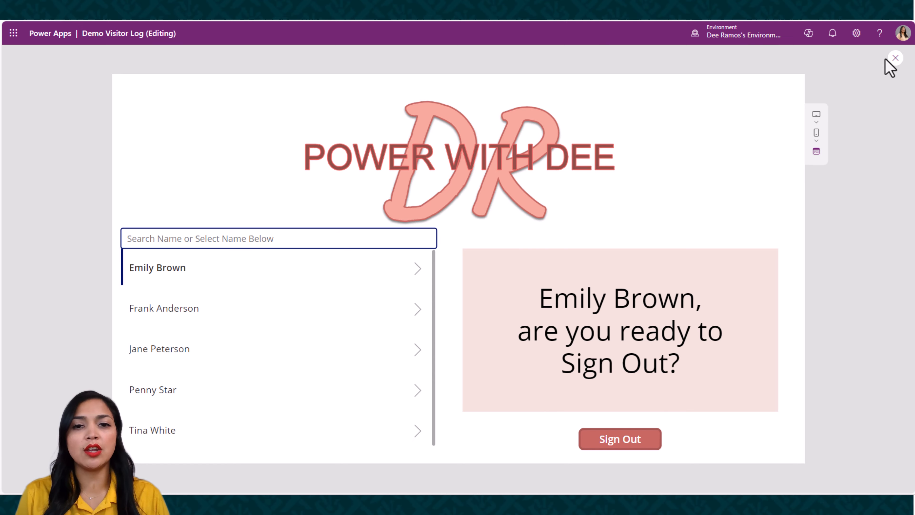
click(896, 57)
Add a Notify call with the text "Successfully Signed Out." after the flow run in the Sign Out button's OnSelect formula
click(598, 410)
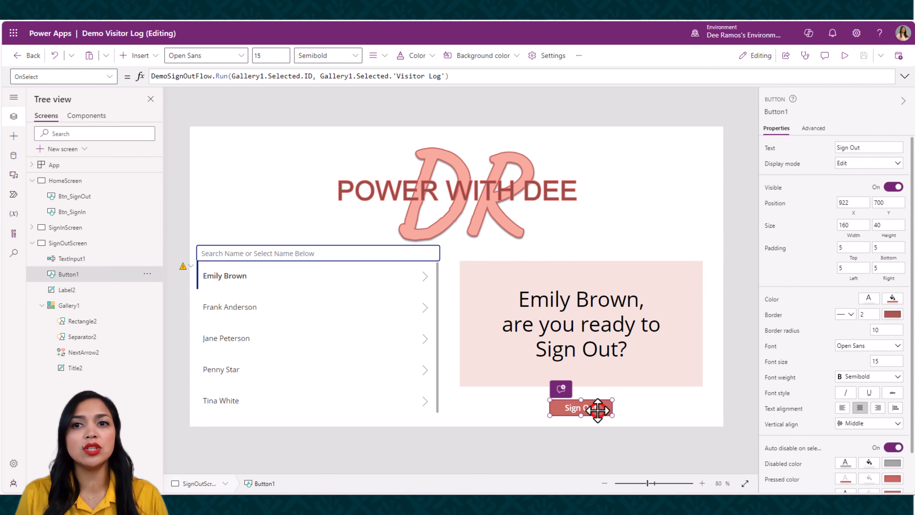
click(905, 76)
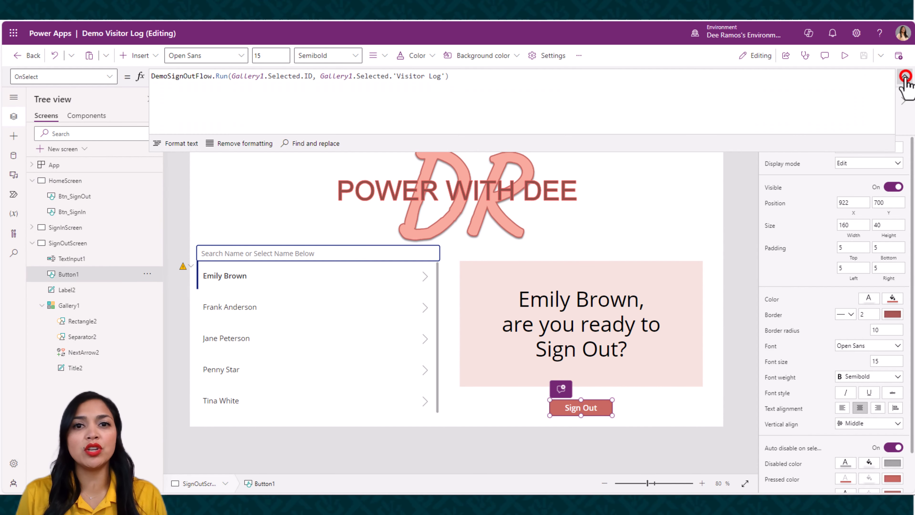
click(492, 77)
text(;)
key(Return)
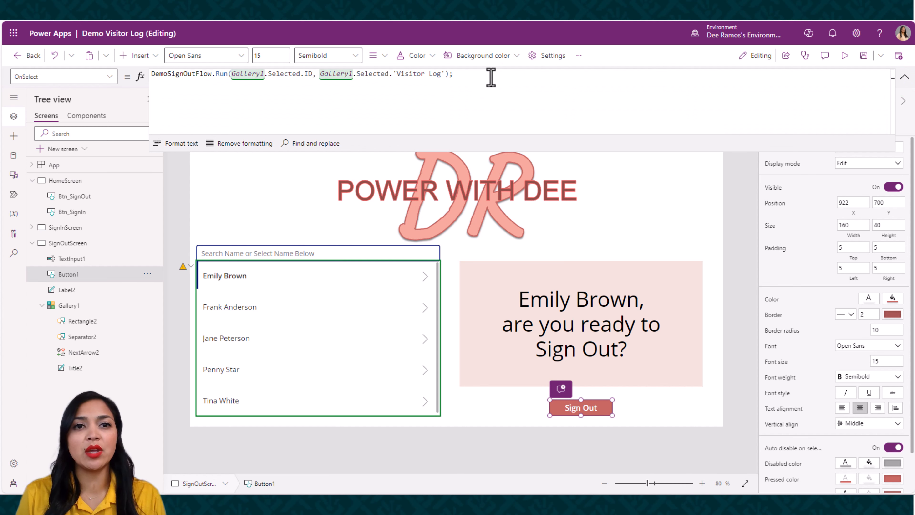
text(Notify)
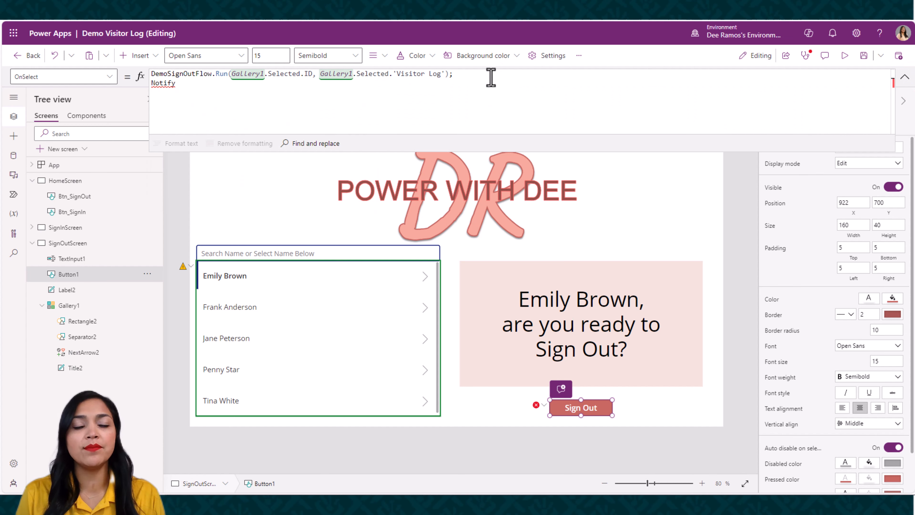
text(("Su)
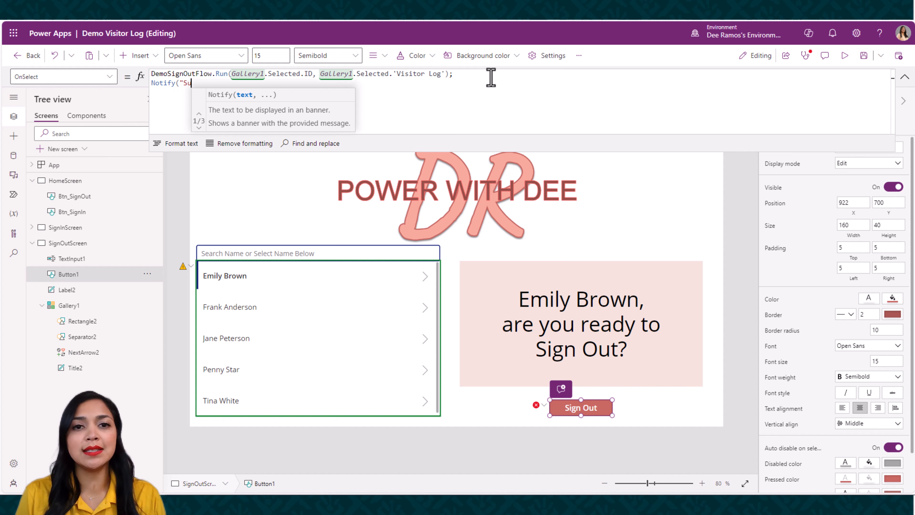
text(ccessfully S)
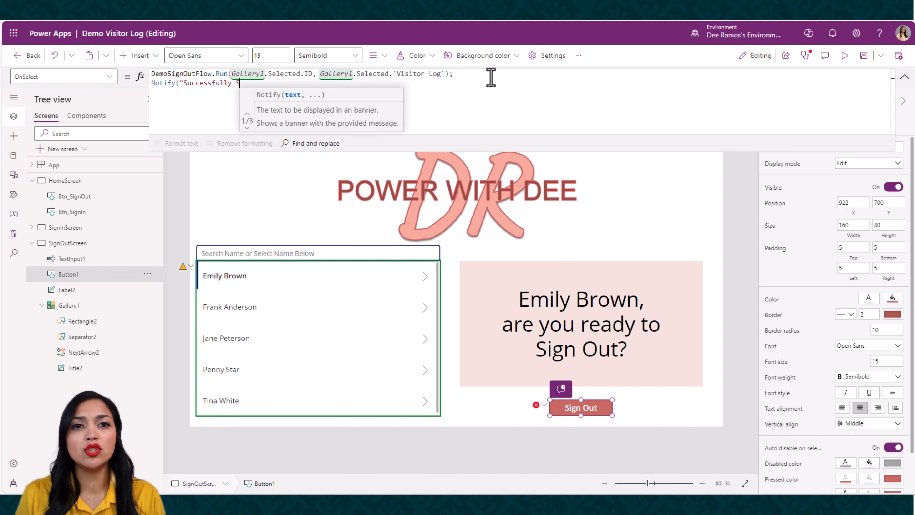
text(igned Out.)
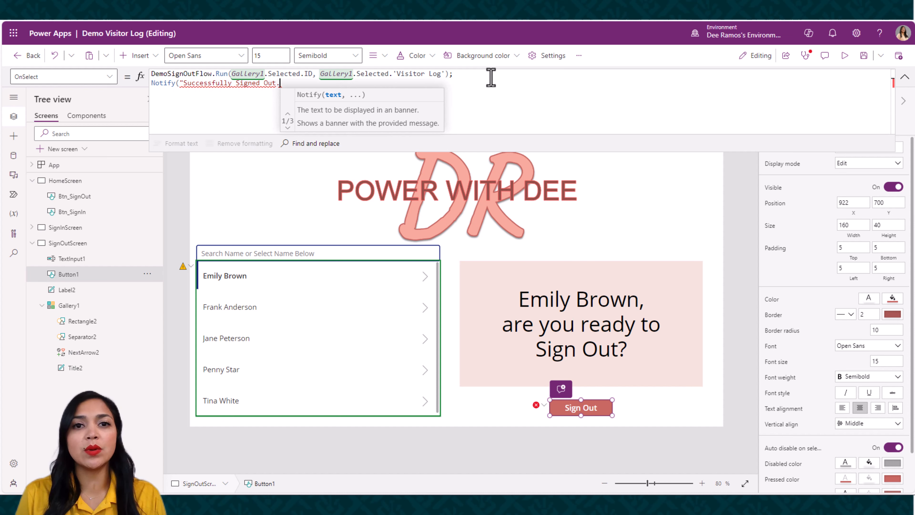
text(", )
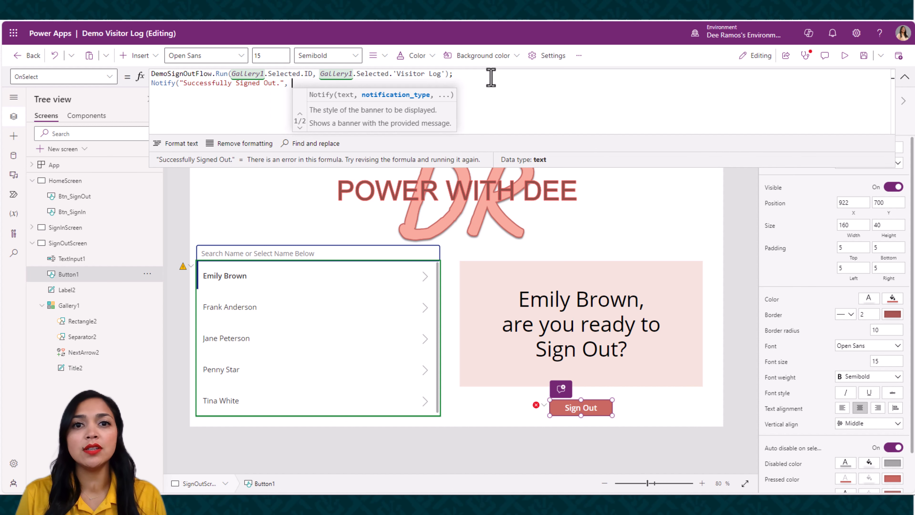
text(No)
Complete the Notify call with NotificationType.Success as its notification type
key(Down)
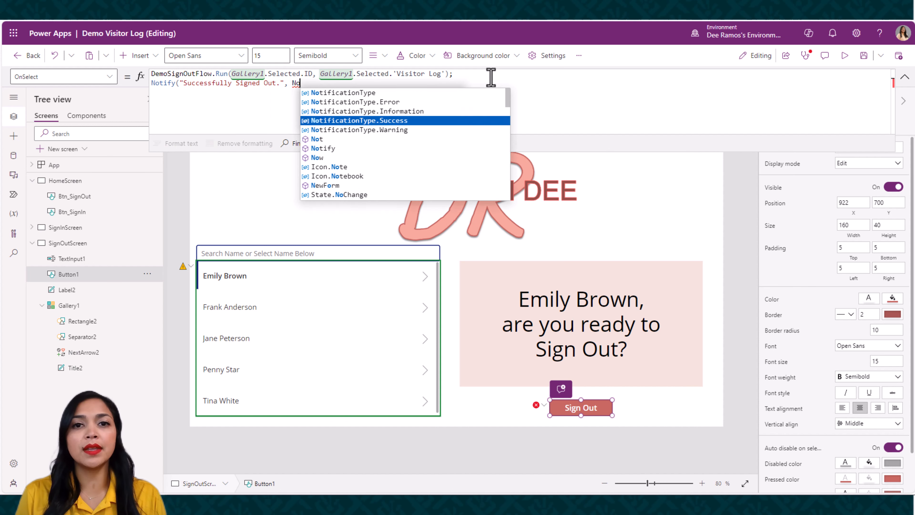
key(Tab)
text())
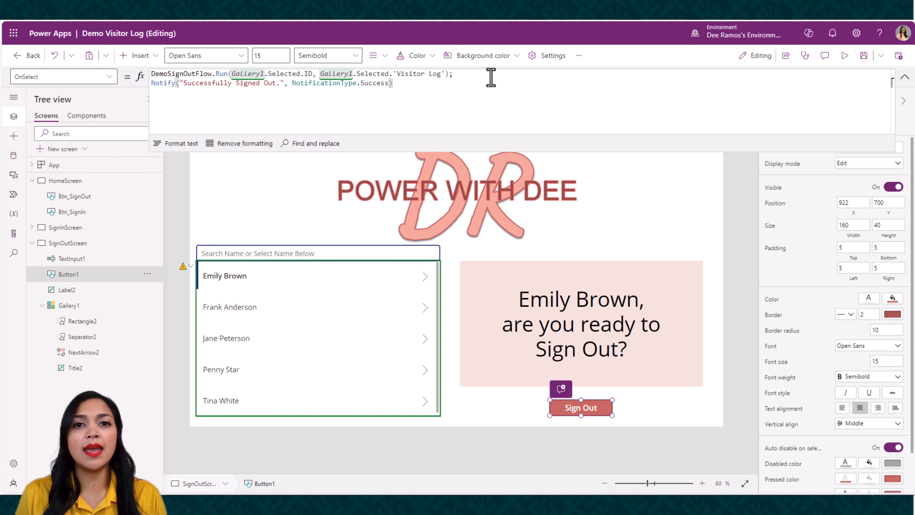
text(;)
Add Back() on a new line after the Notify call in the Sign Out button's OnSelect formula
key(shift+Return)
text(Back())
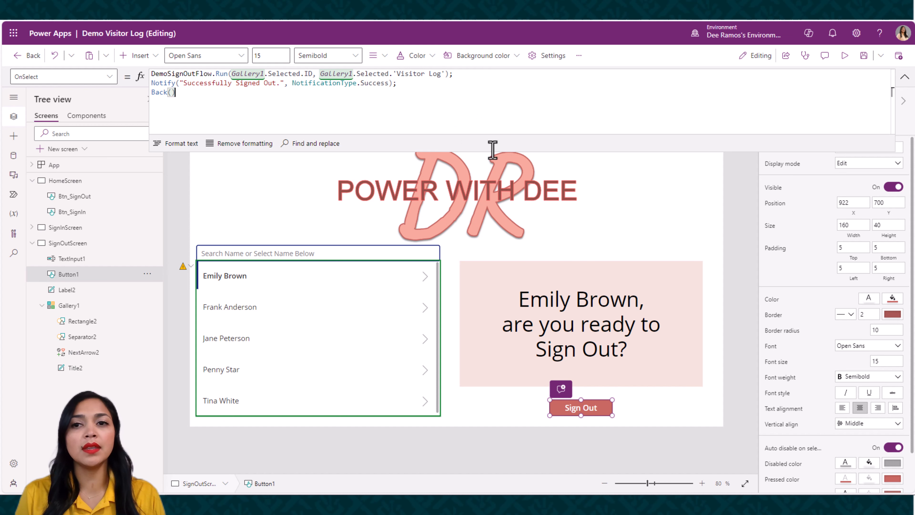
click(905, 77)
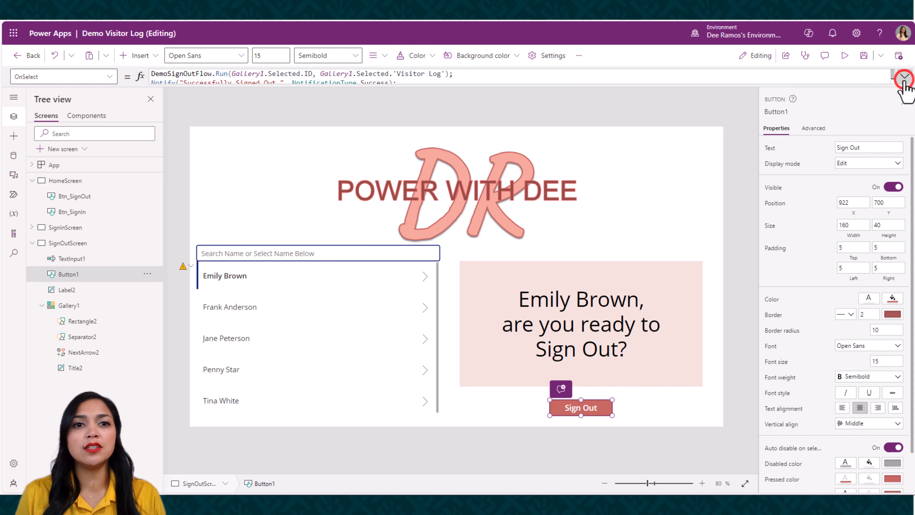
Replace the OnSelect formula of the home screen's Sign Out button with Refresh('Demo Visitor Log');
click(75, 184)
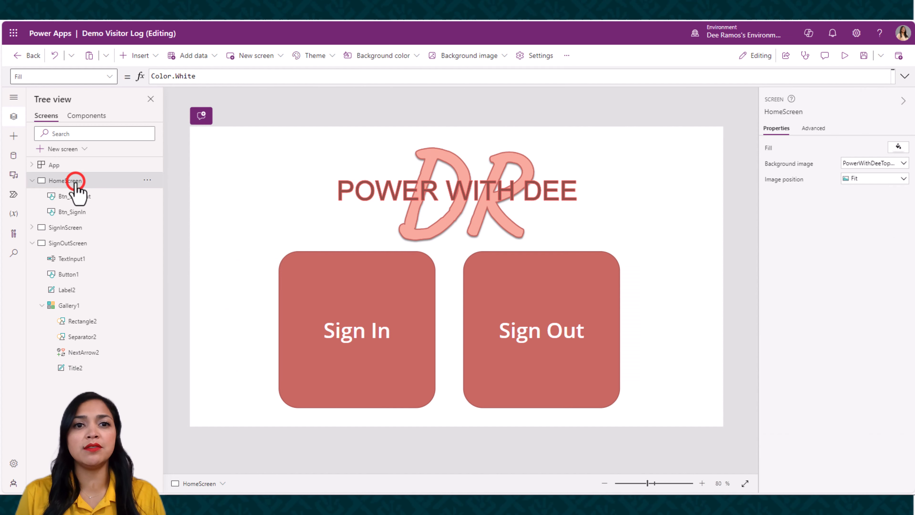
click(516, 285)
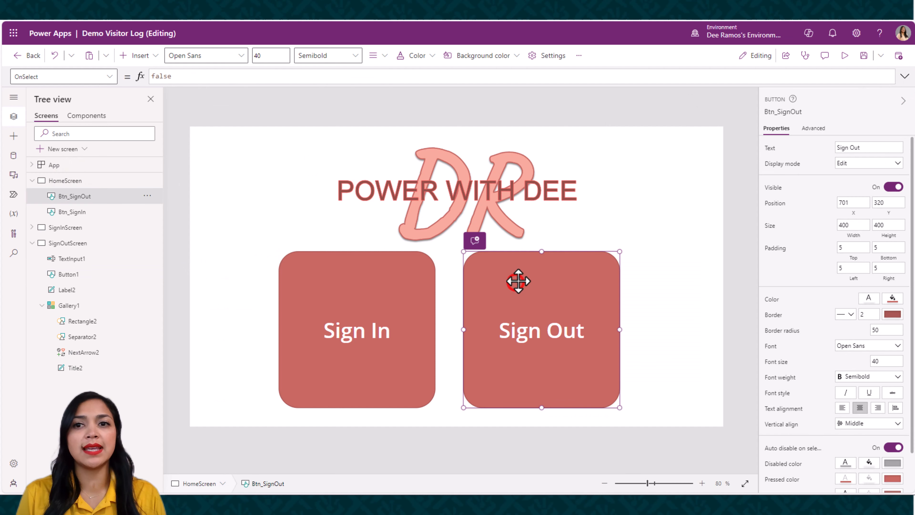
click(904, 78)
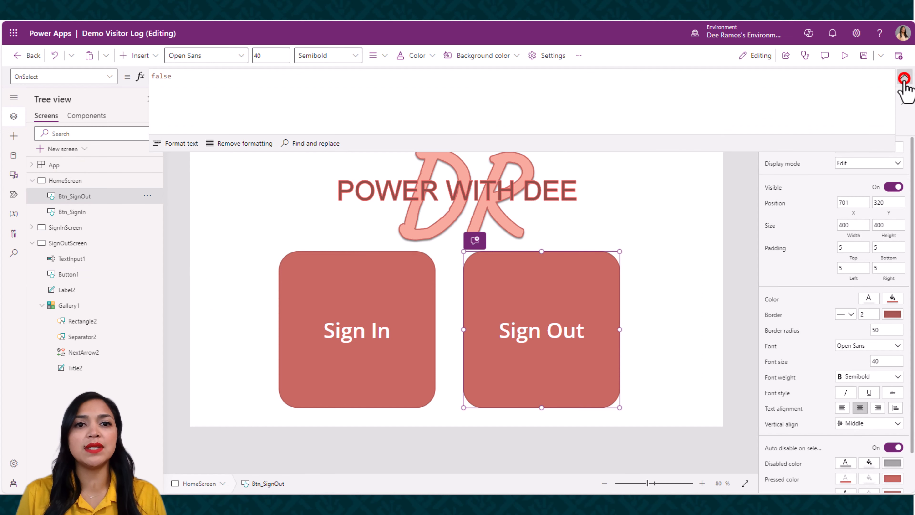
double_click(214, 82)
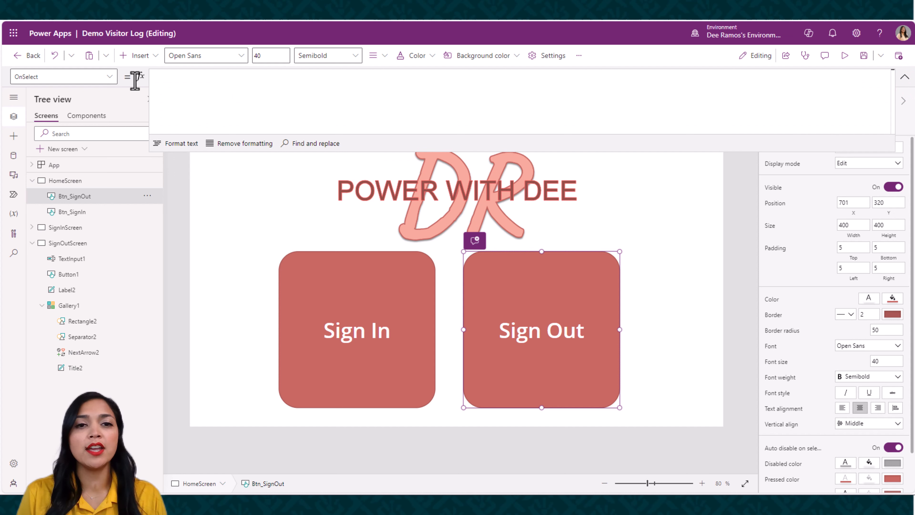
text(R)
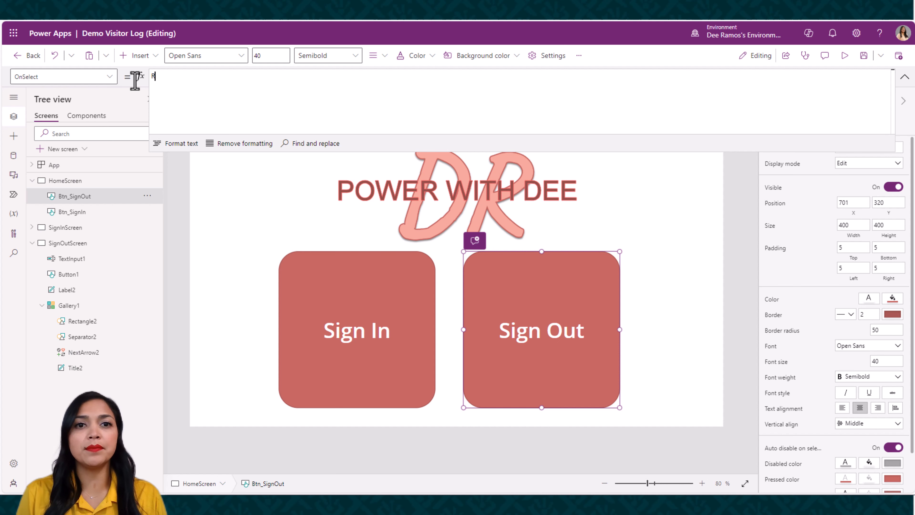
text(ef)
key(Tab)
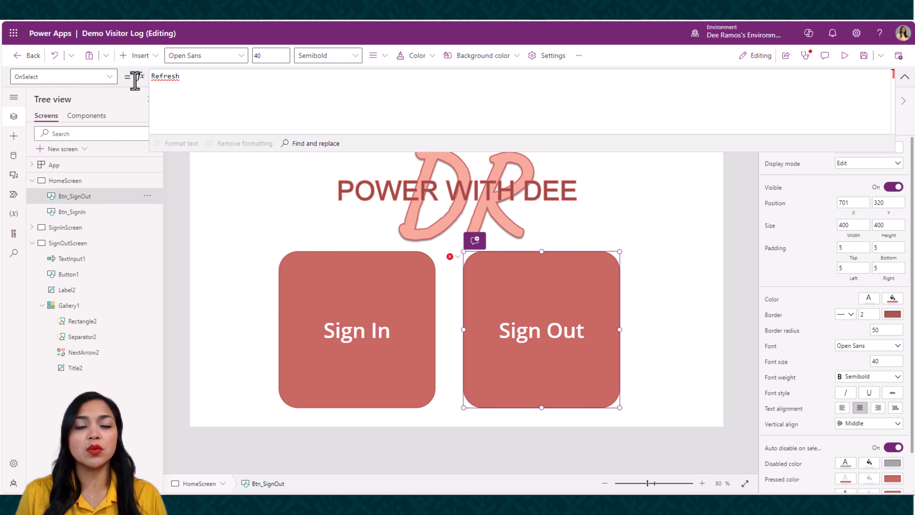
text(Demo)
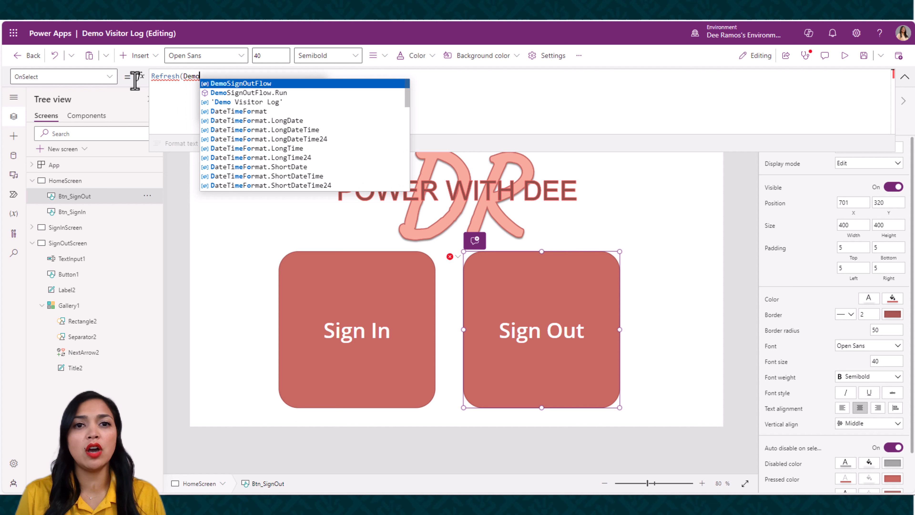
click(215, 102)
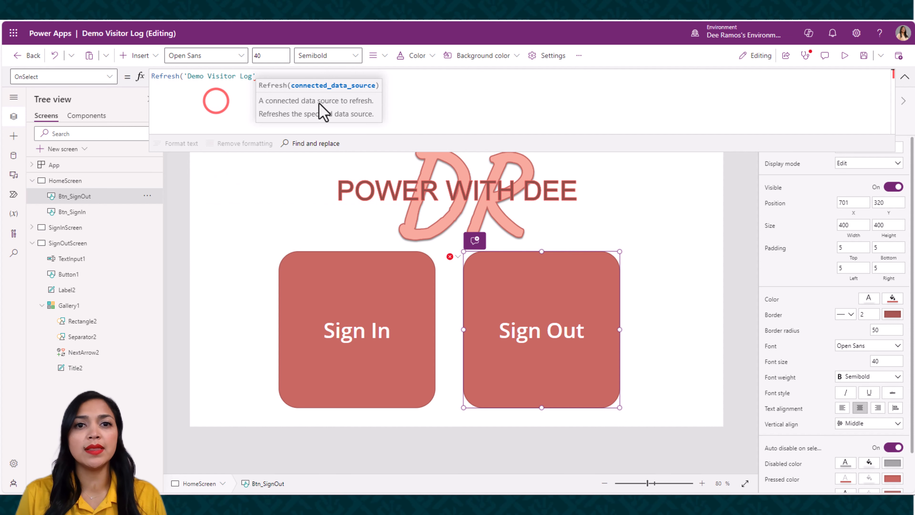
text())
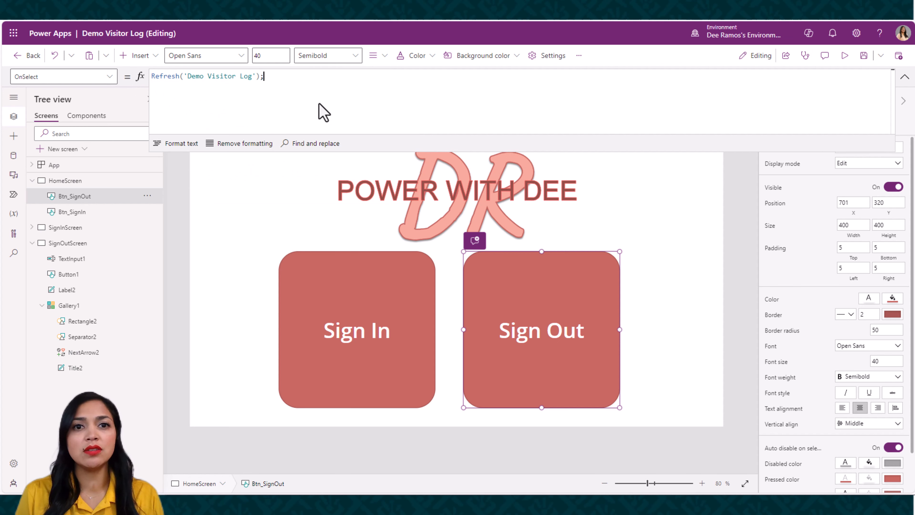
text(;)
Add Navigate(SignOutScreen) on a new line after the Refresh call and save the app
key(shift+Return)
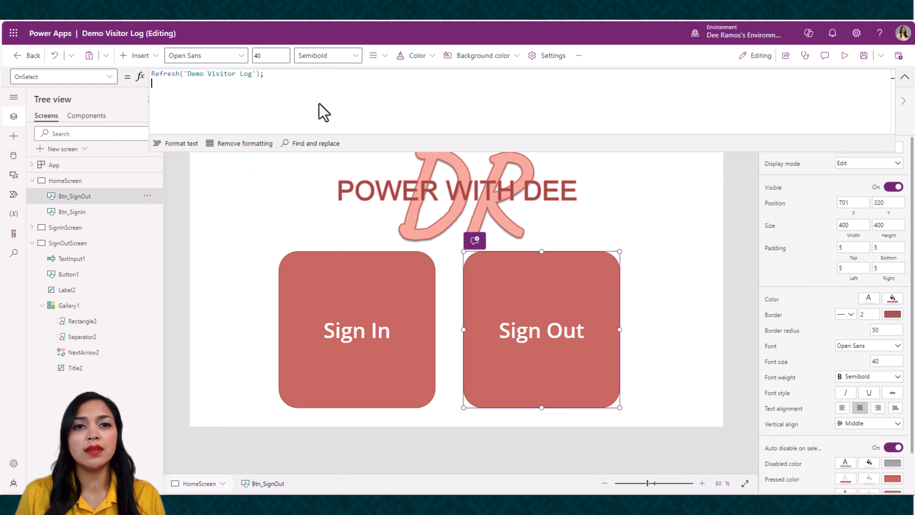
text(Navigate)
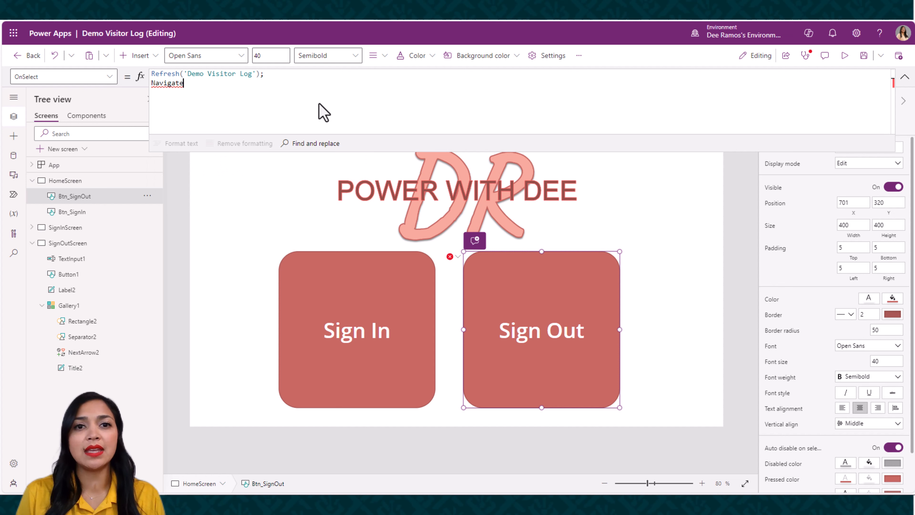
text((S)
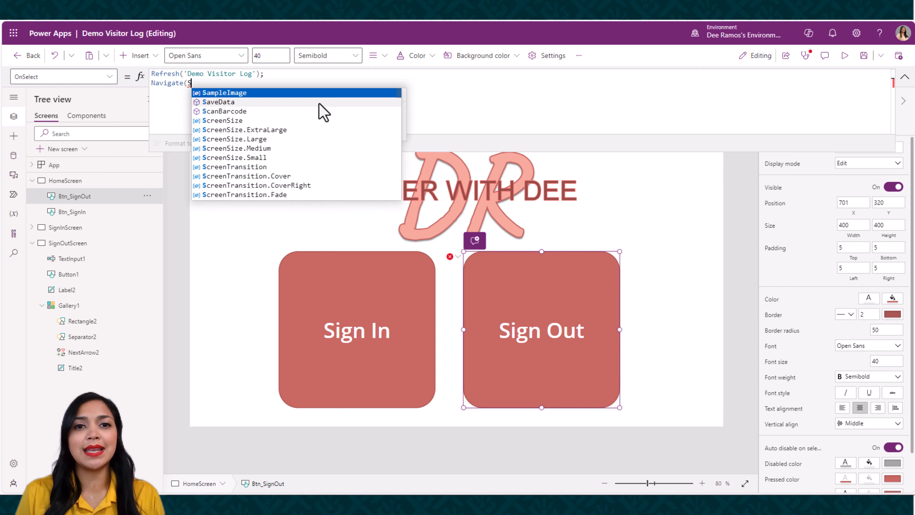
text(ign)
key(Down)
key(Down)
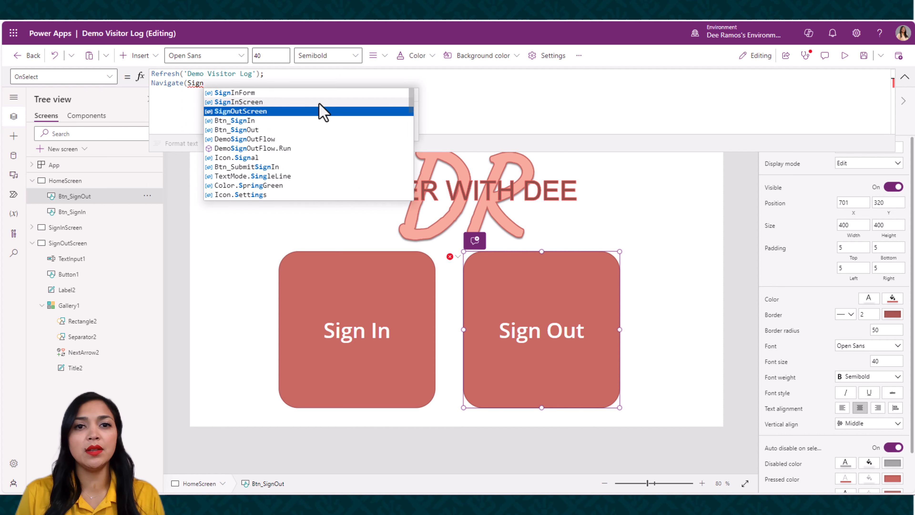
click(322, 111)
text())
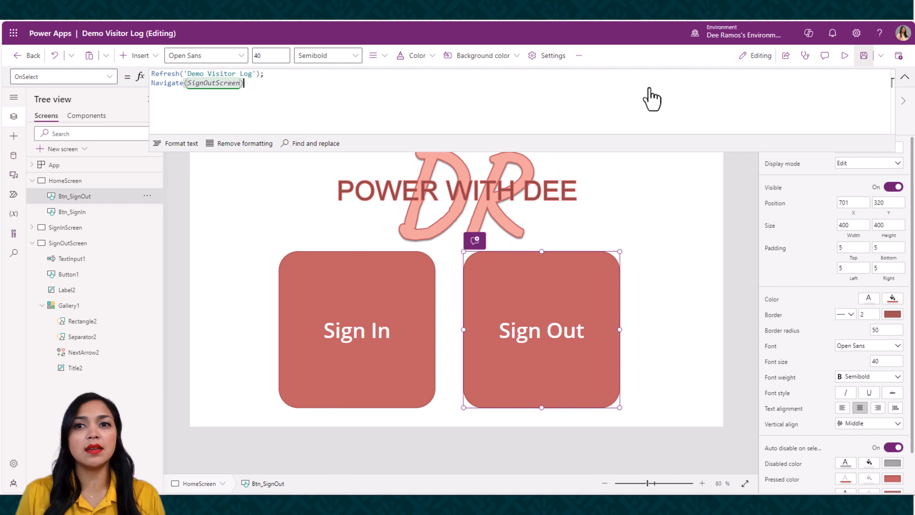
click(904, 76)
click(864, 56)
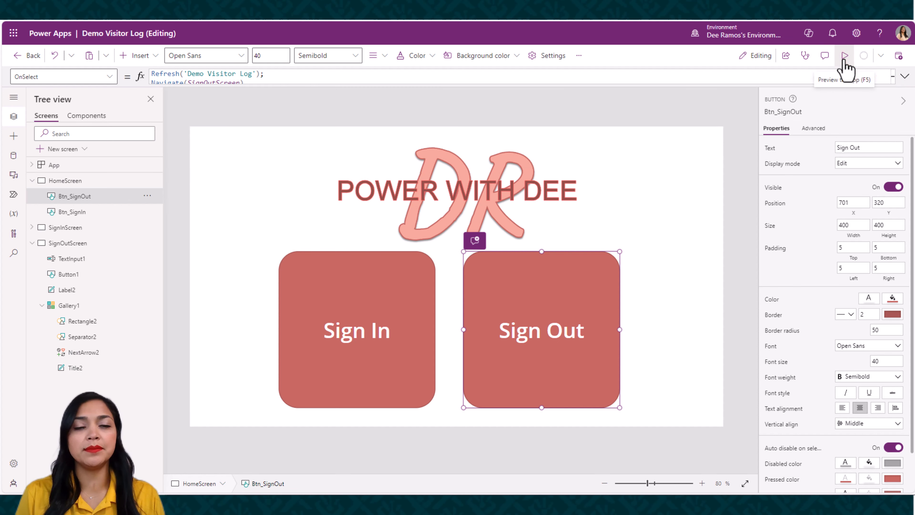
Preview the app, open the sign-out screen, find a visitor by part of the surname, and sign that visitor out
click(844, 57)
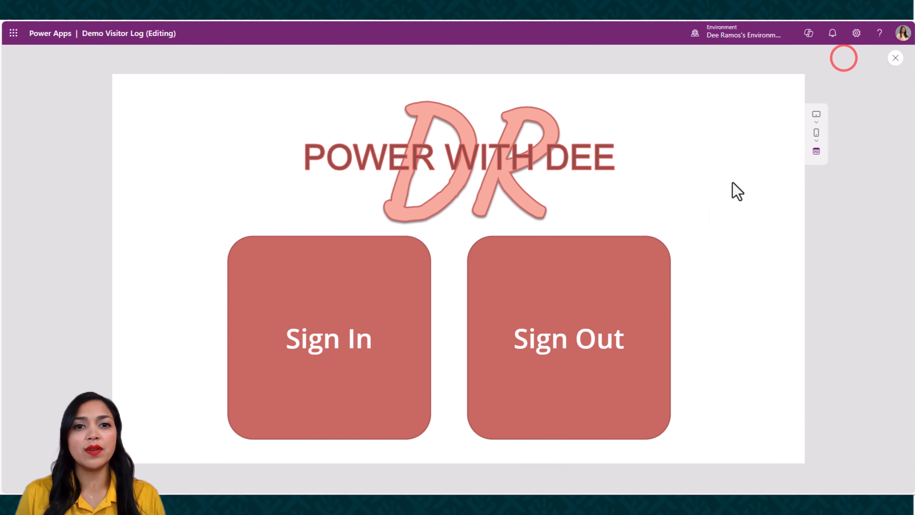
click(625, 305)
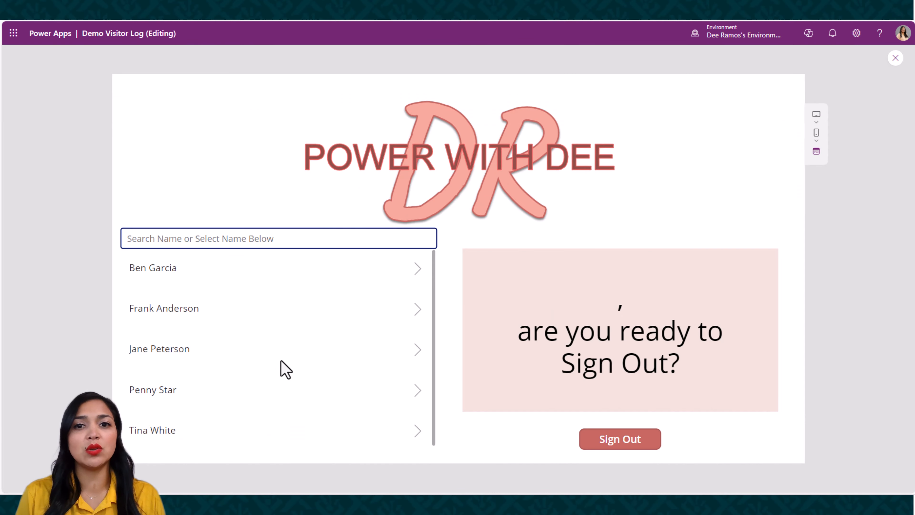
click(216, 239)
text(gar)
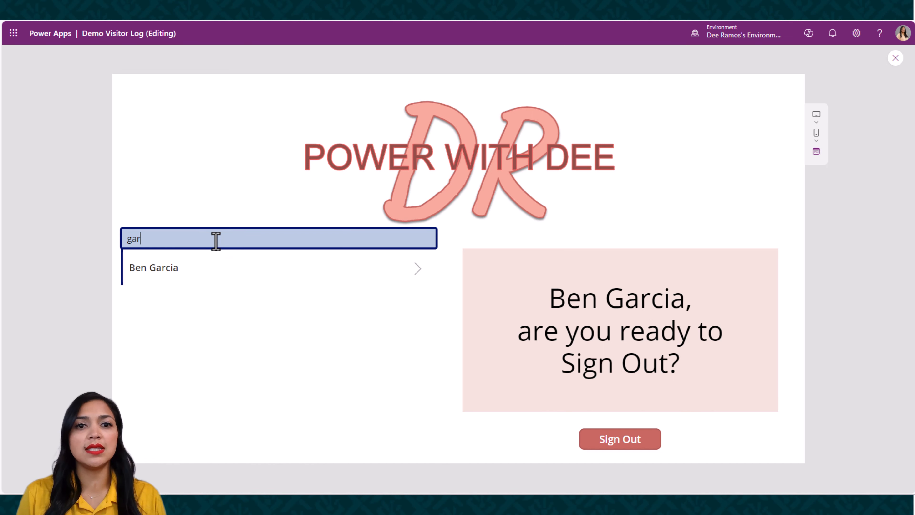
click(239, 265)
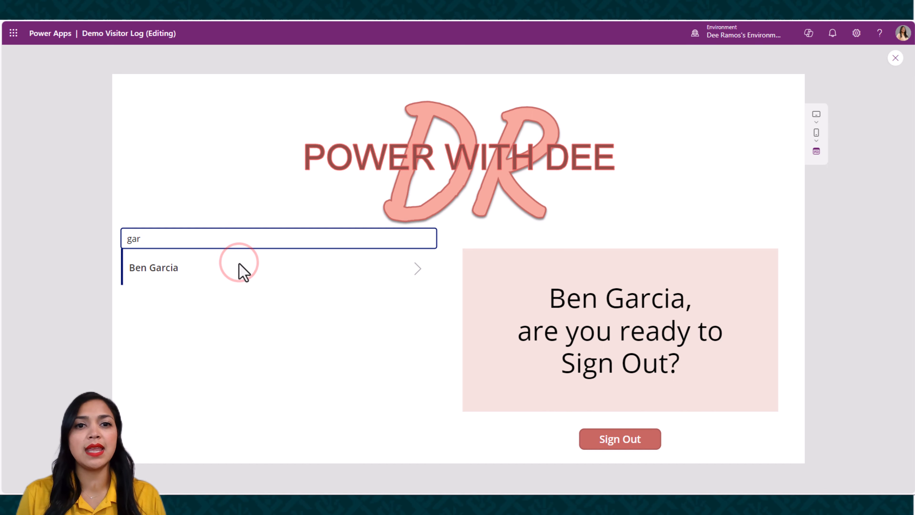
click(631, 438)
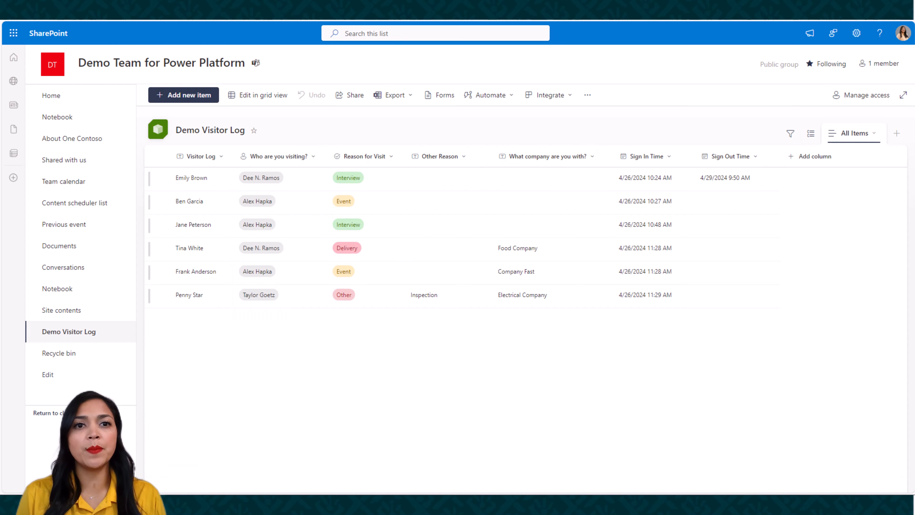
Return from the Demo Visitor Log list to the Power Apps preview, check the sign-out screen again, and exit the preview
click(36, 20)
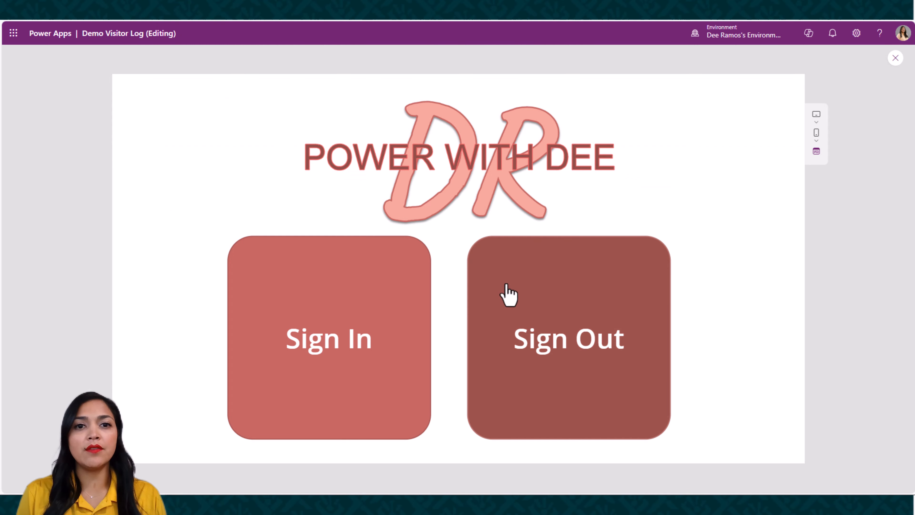
click(524, 298)
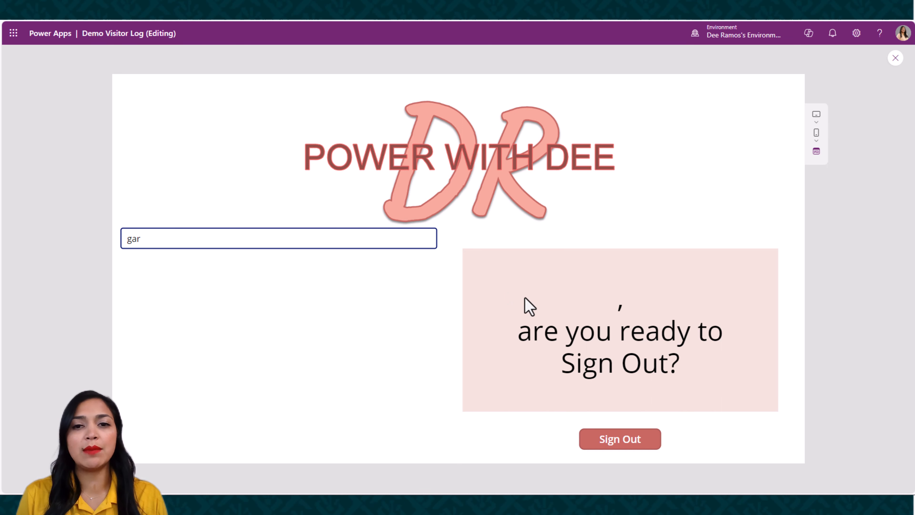
click(895, 58)
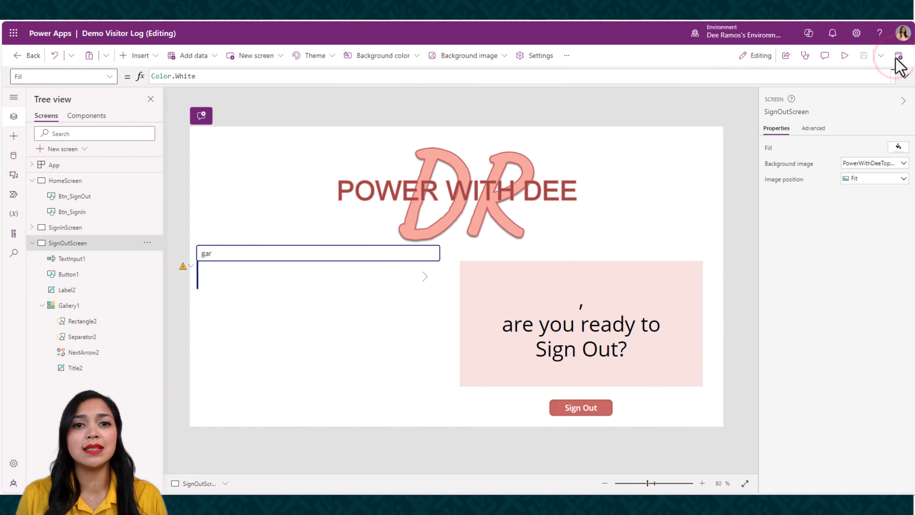
Replace the Visible formula of the sign-out prompt label with the start of a !IsBlank check
click(671, 368)
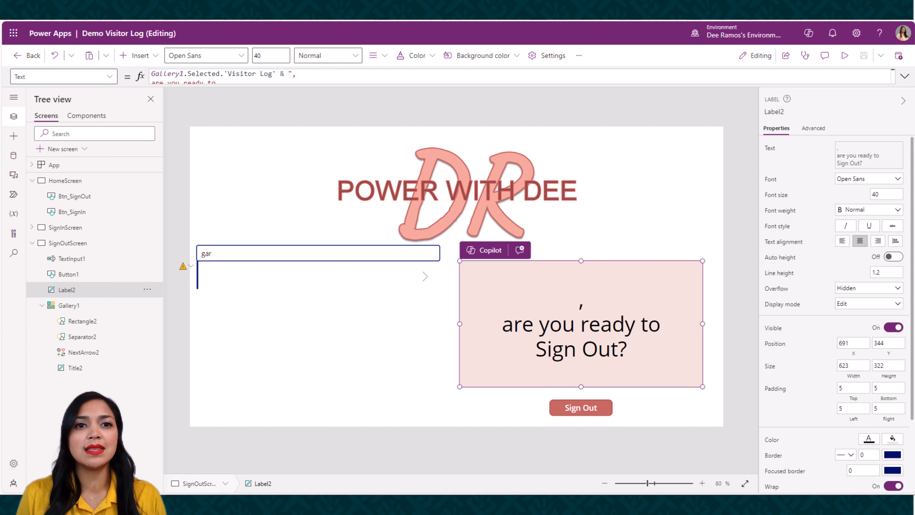
click(109, 76)
scroll(61, 262, down, 1)
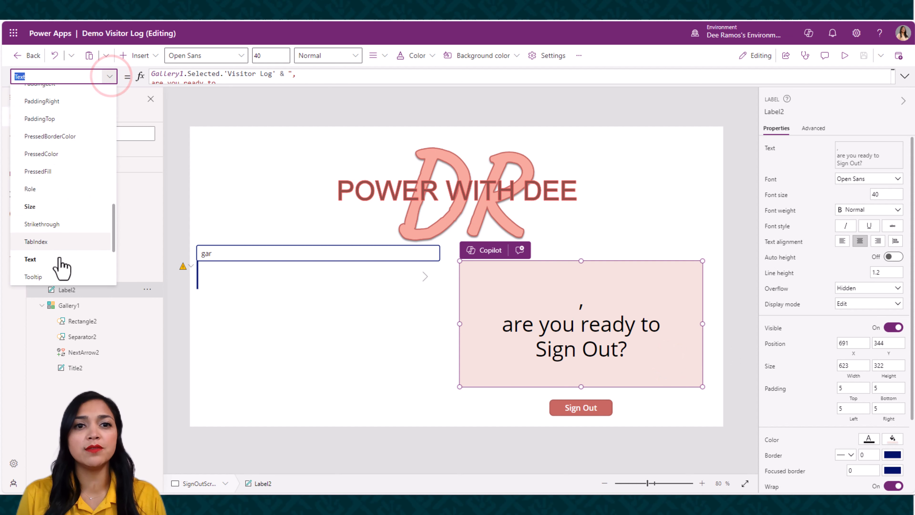
scroll(61, 265, down, 3)
click(54, 230)
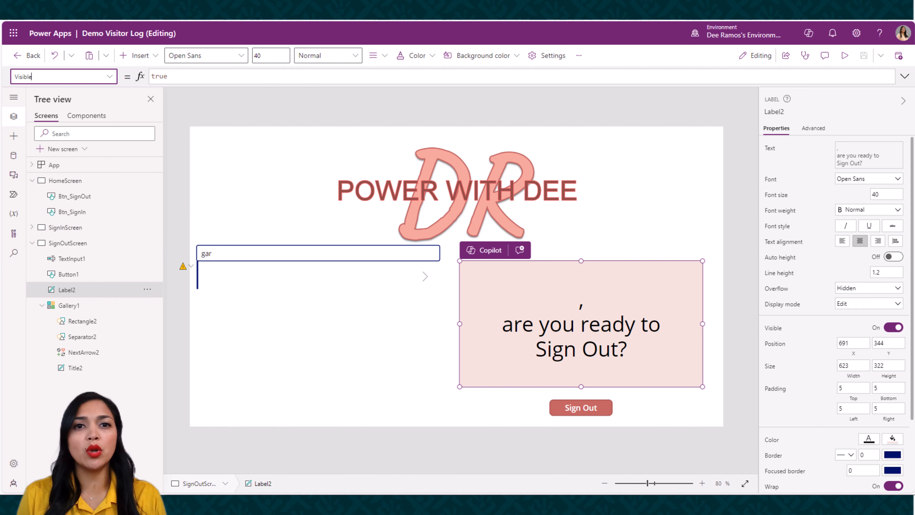
click(182, 76)
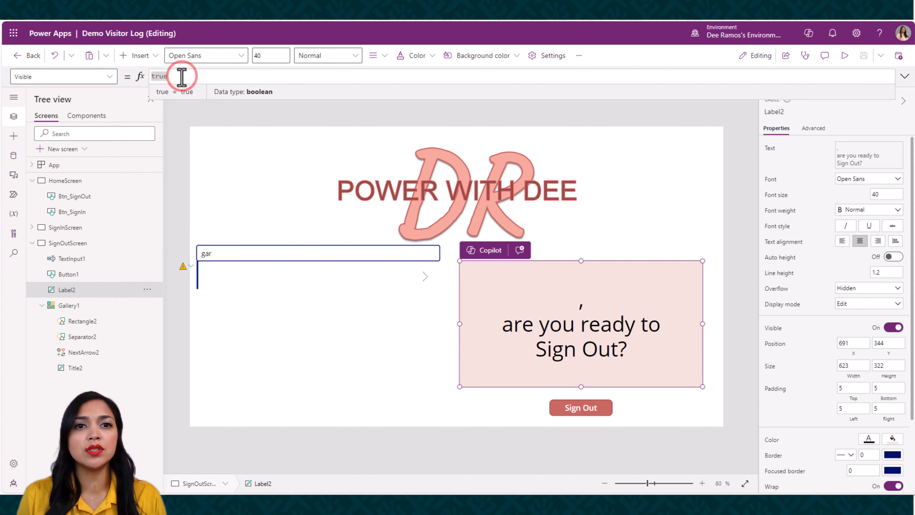
key(BackSpace)
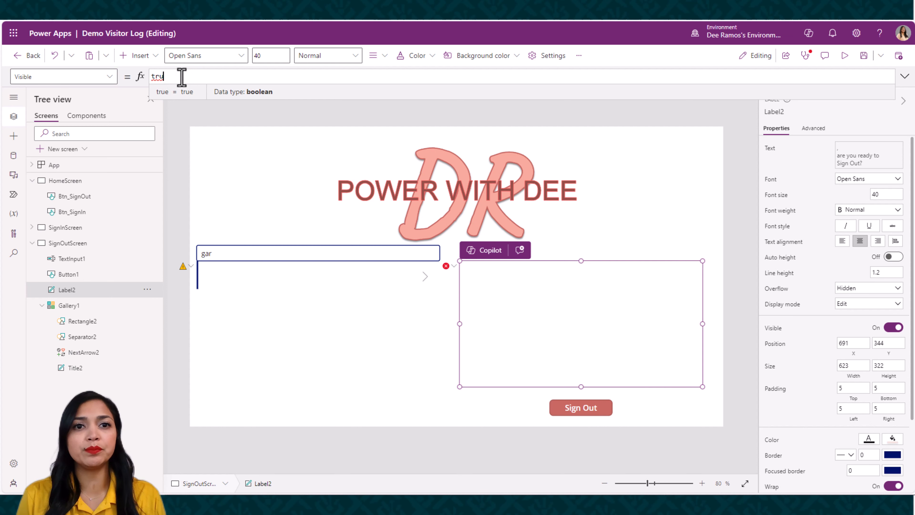
text(tr)
text(!)
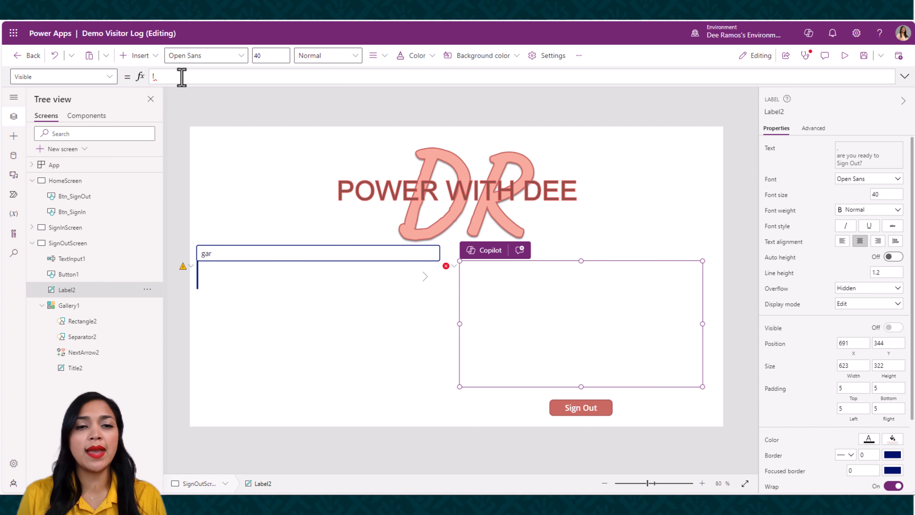
text(IsBlan)
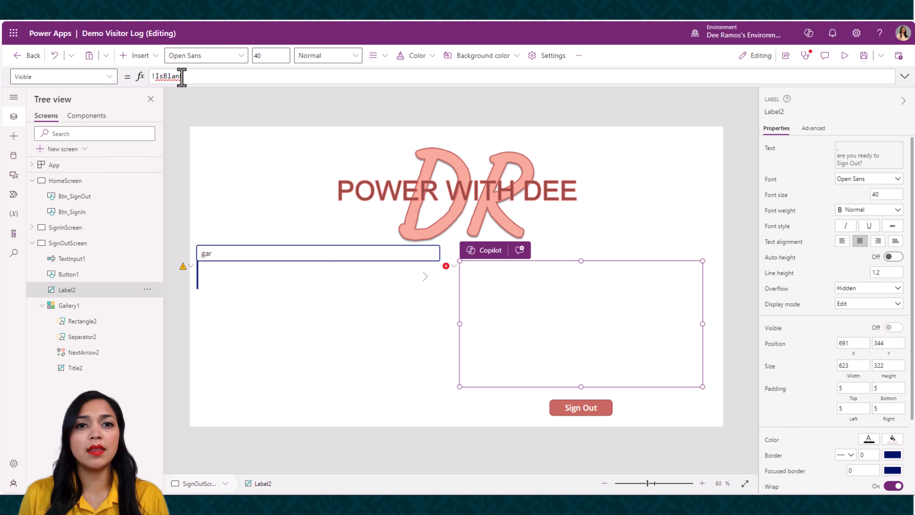
text((Ga)
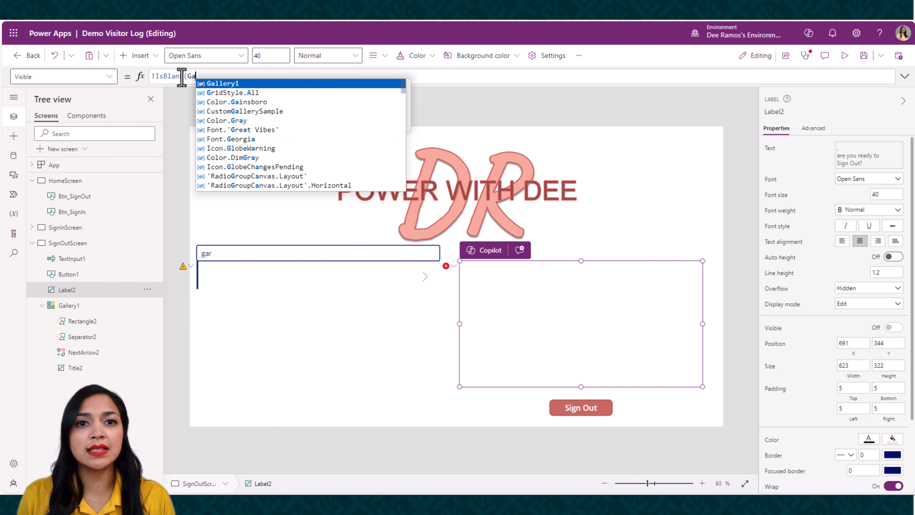
text(ll)
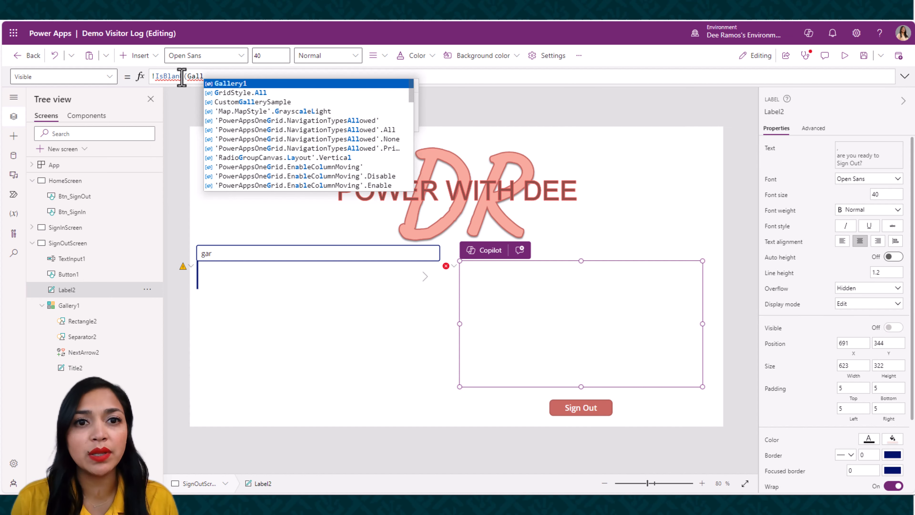
text(er)
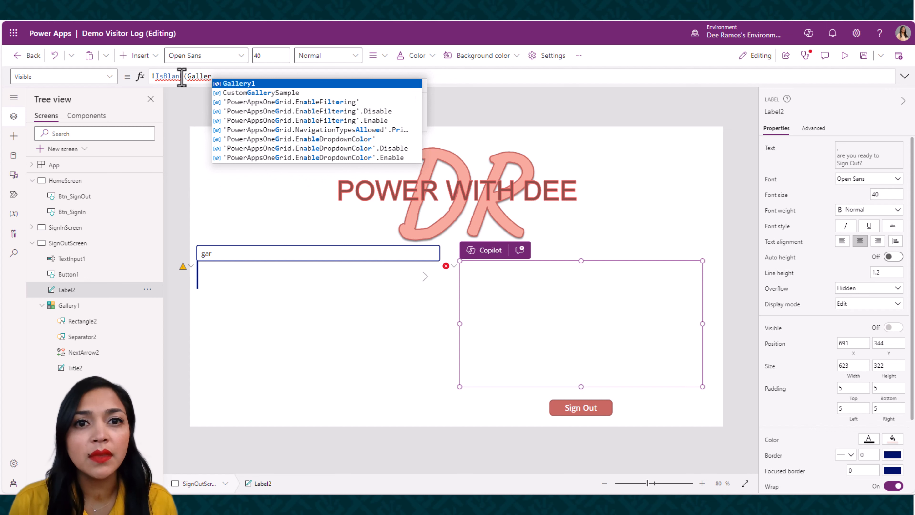
Complete the sign-out prompt label's Visible formula as !IsBlank(Gallery1.Selected)
key(Tab)
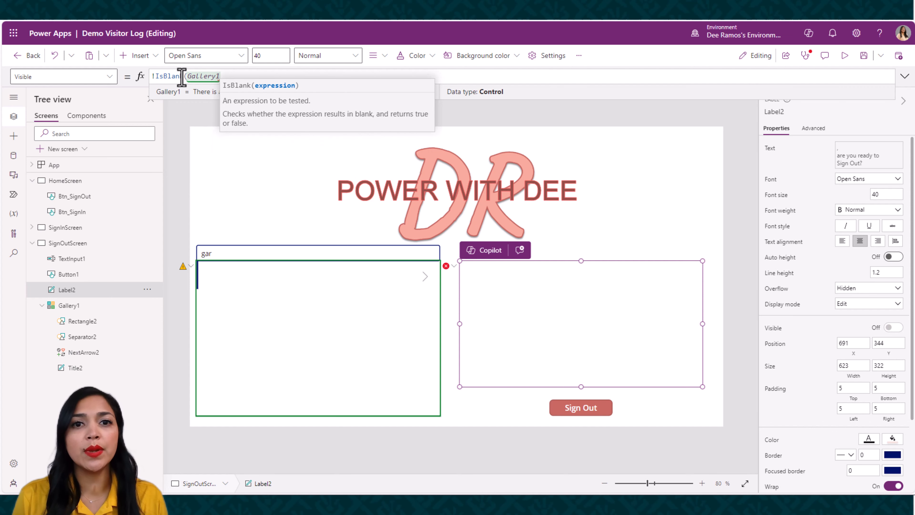
text(.)
key(Tab)
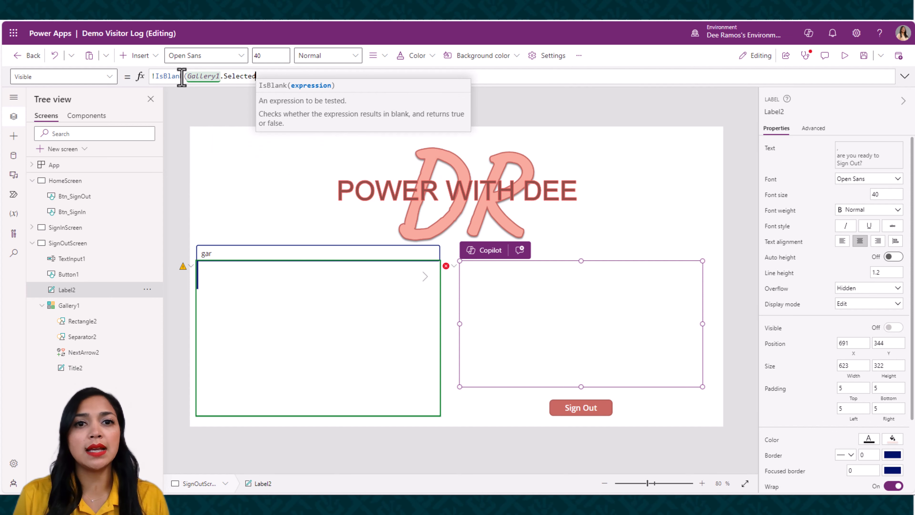
text())
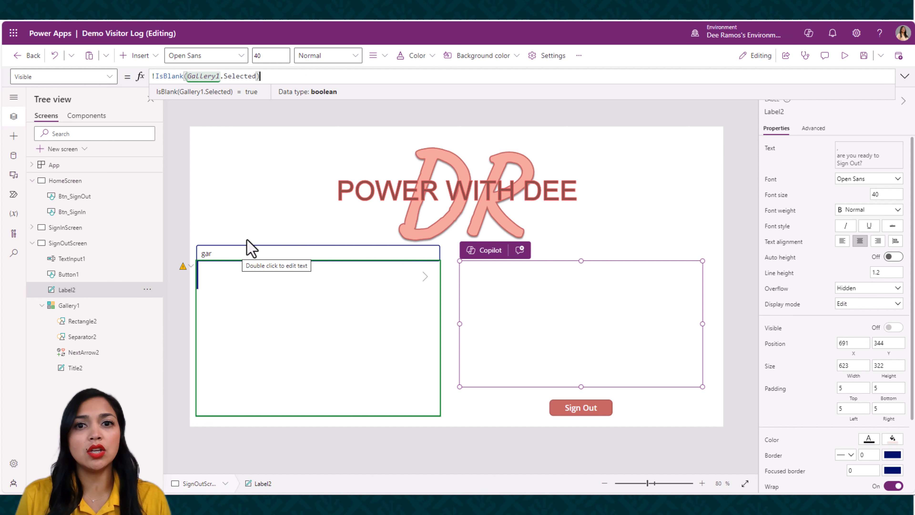
Preview the sign-out screen, clear the name search, select several visitors in turn to check the prompt, and exit the preview
click(844, 56)
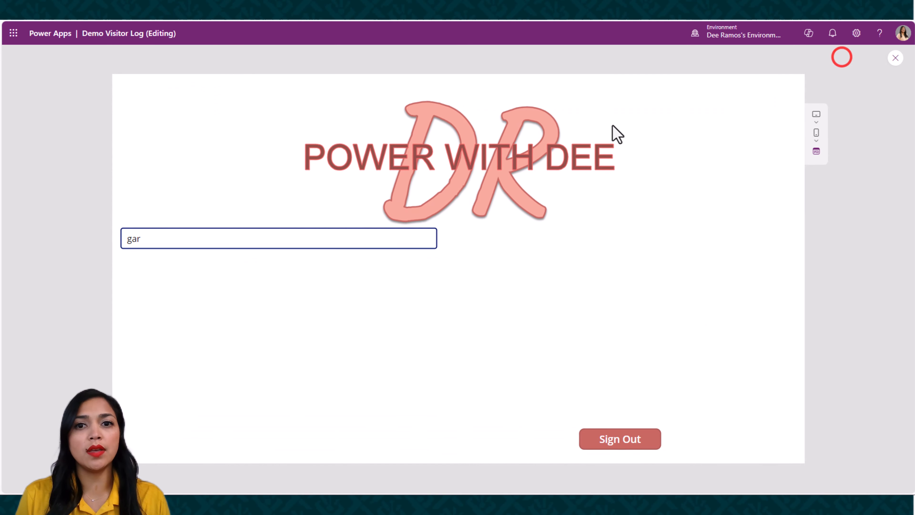
click(219, 239)
key(BackSpace)
key(BackSpace)
key(BackSpace)
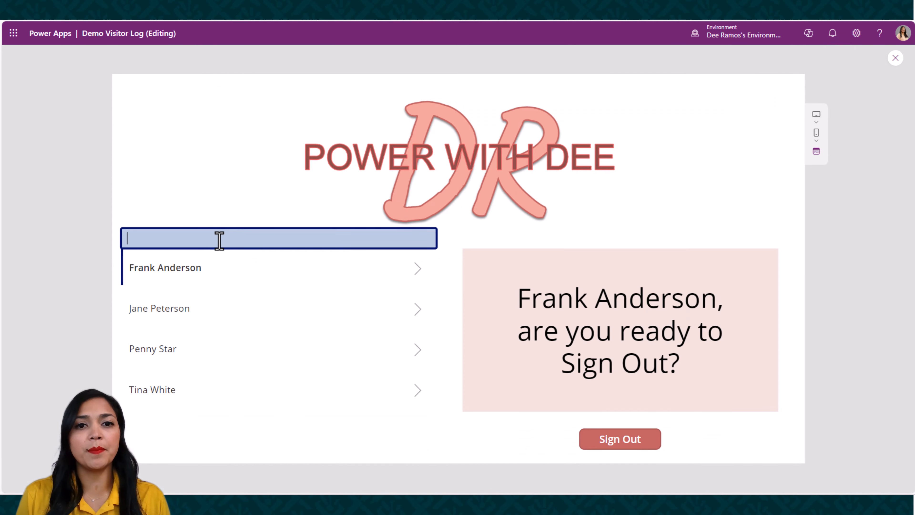
click(237, 315)
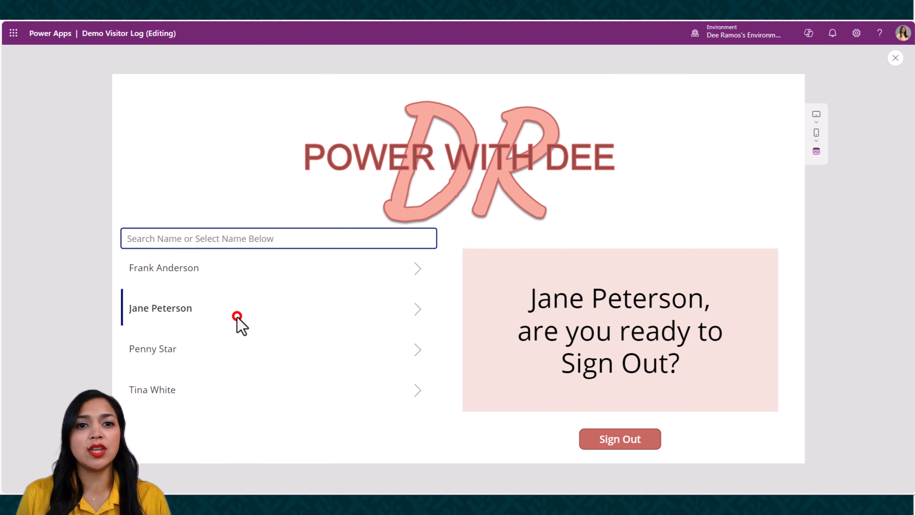
click(238, 356)
click(226, 280)
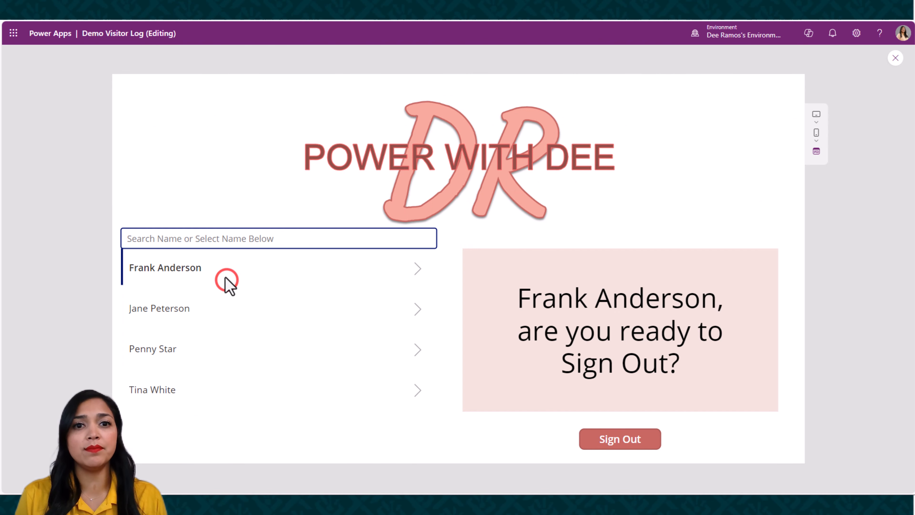
click(208, 239)
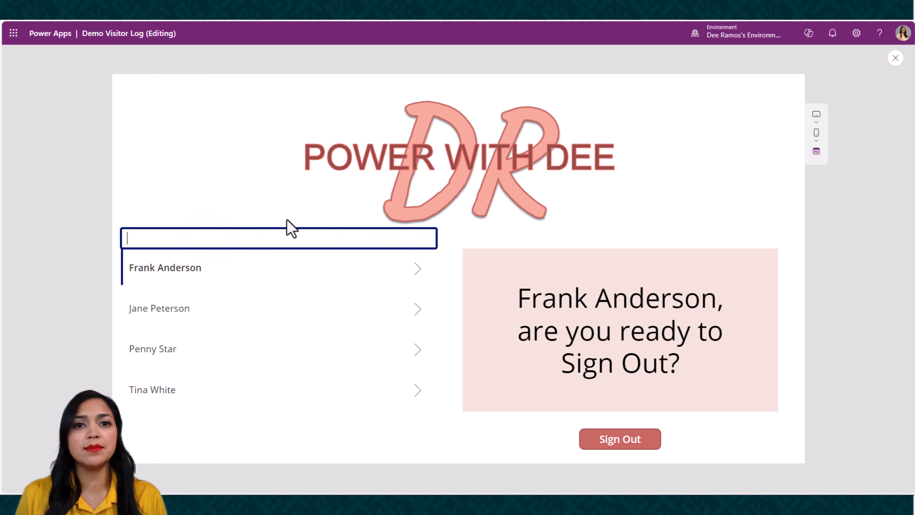
click(896, 58)
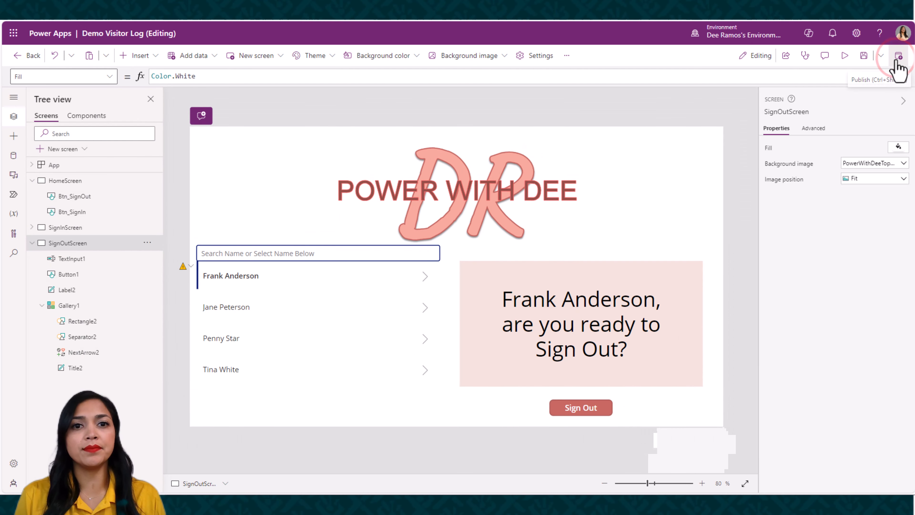
Add Reset(TextInput1); as a new first line in the OnSelect formula of the home screen's Sign Out button and save the app
click(82, 180)
click(555, 322)
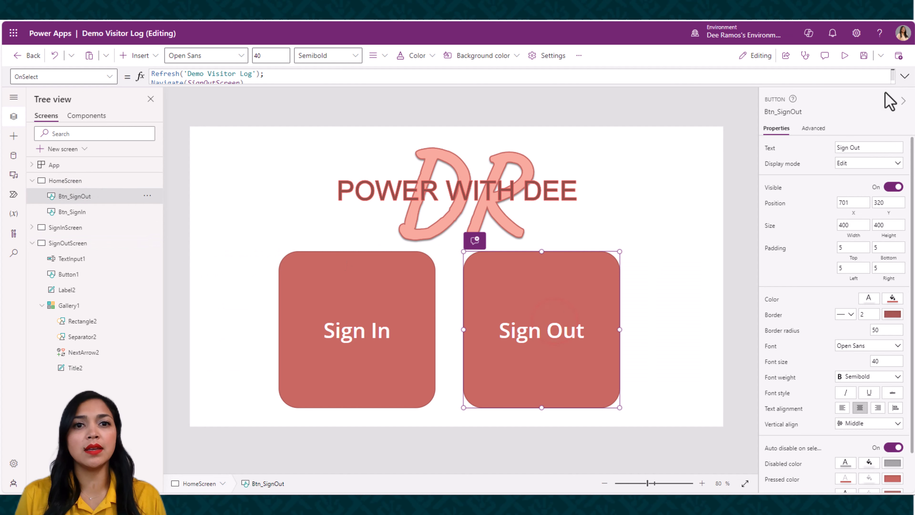
click(905, 76)
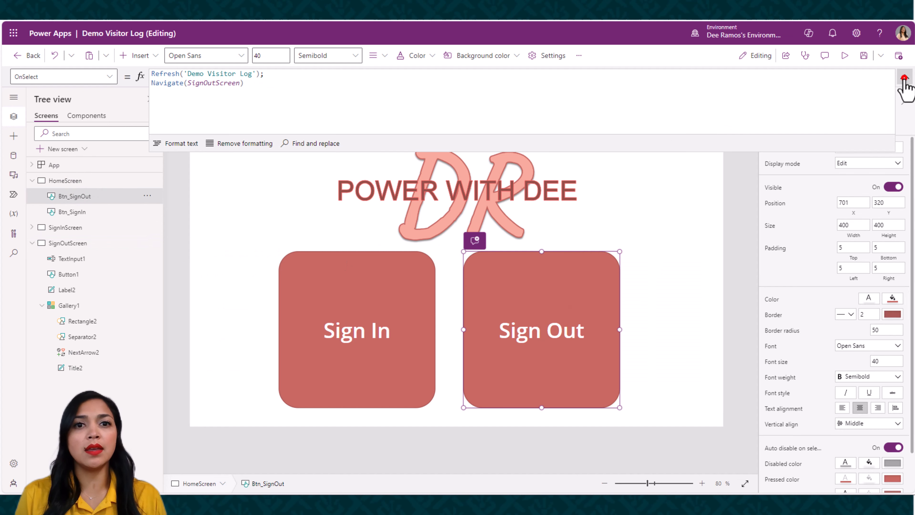
click(153, 73)
key(Return)
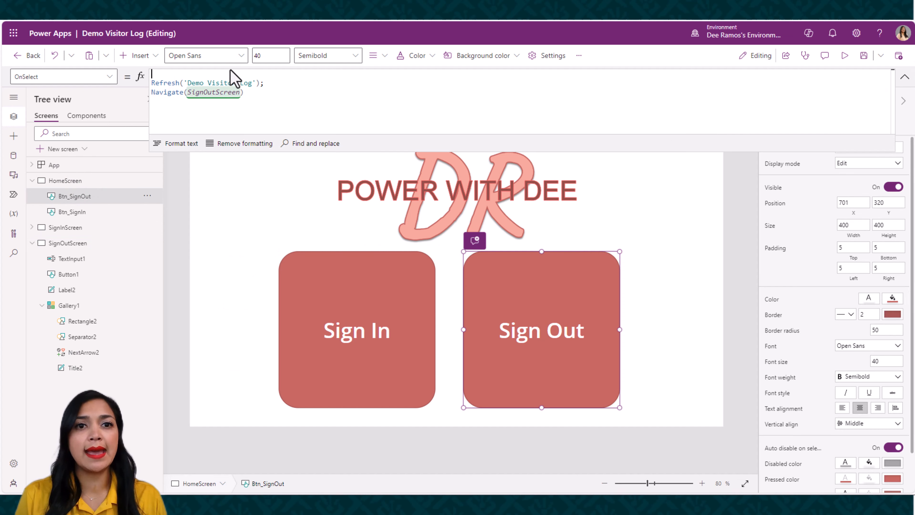
text(Reset)
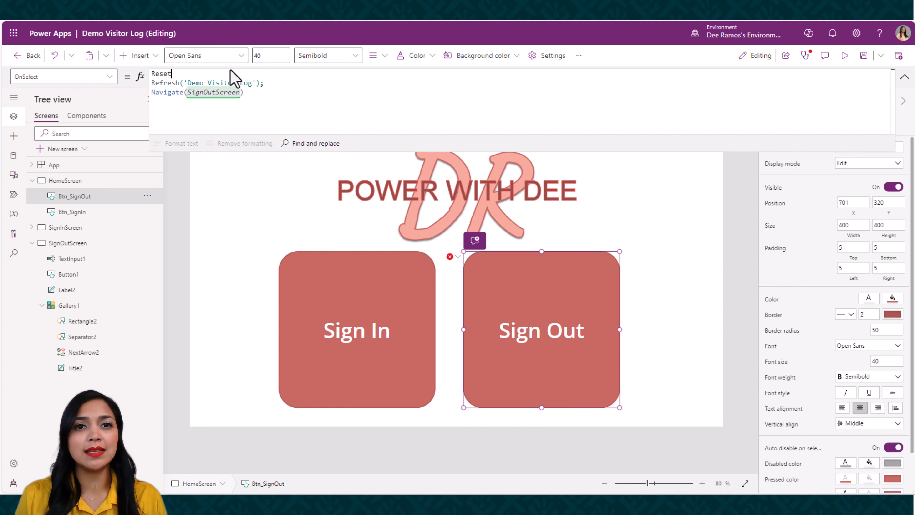
text((TextIn)
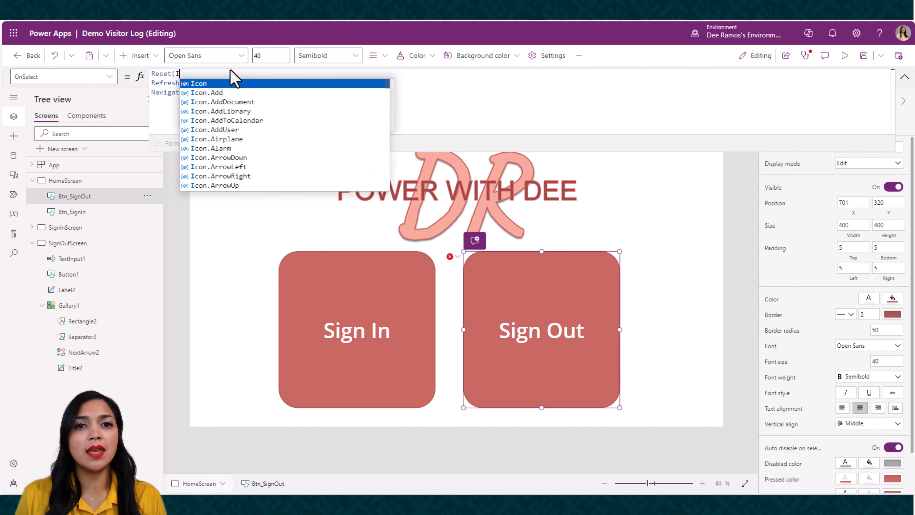
text(p)
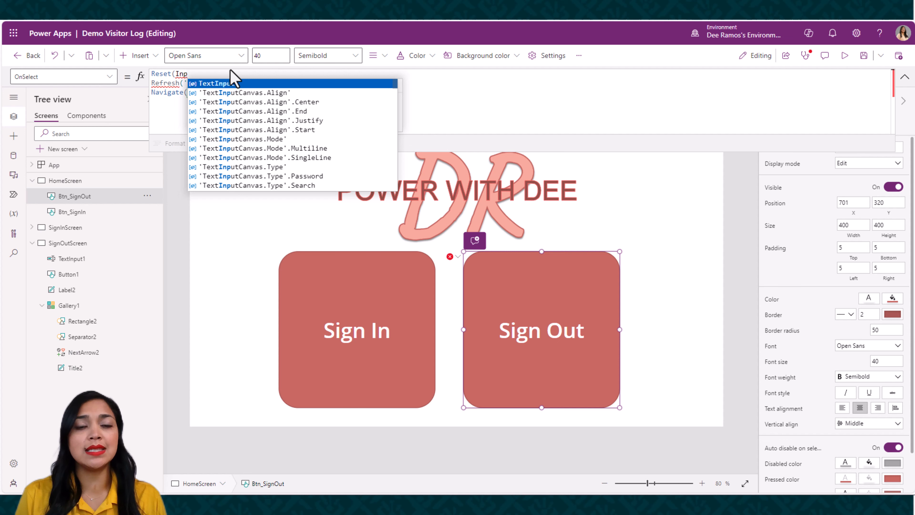
key(Tab)
text())
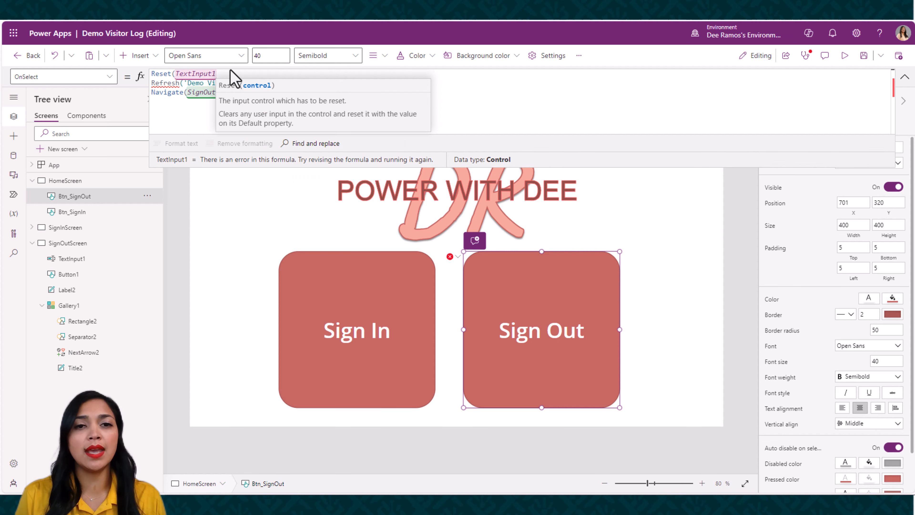
text(;)
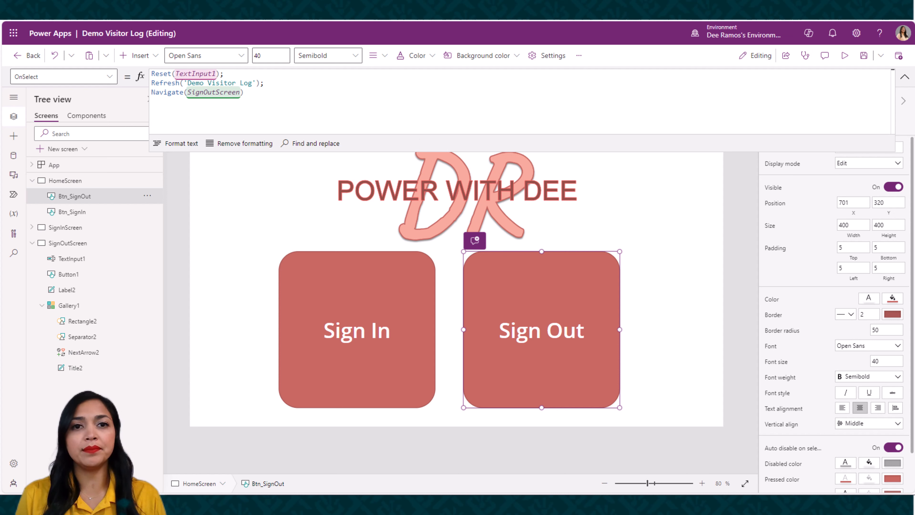
click(863, 58)
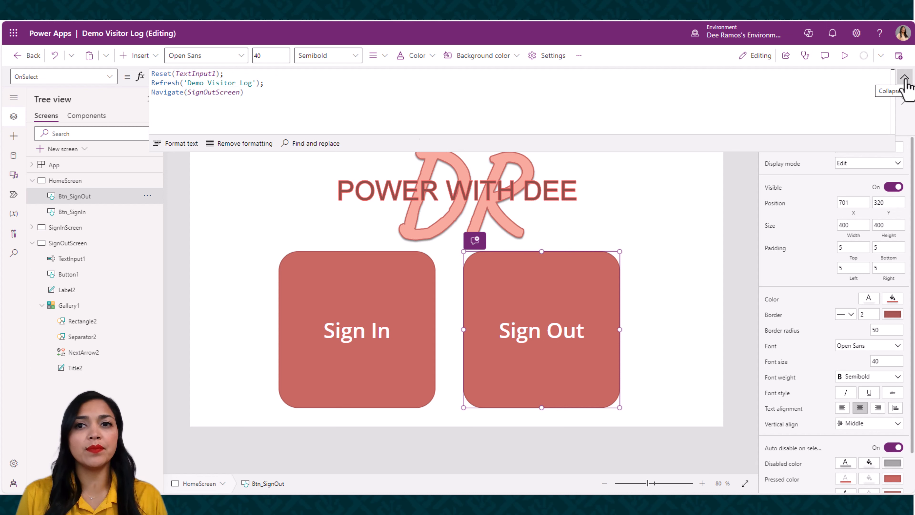
click(905, 78)
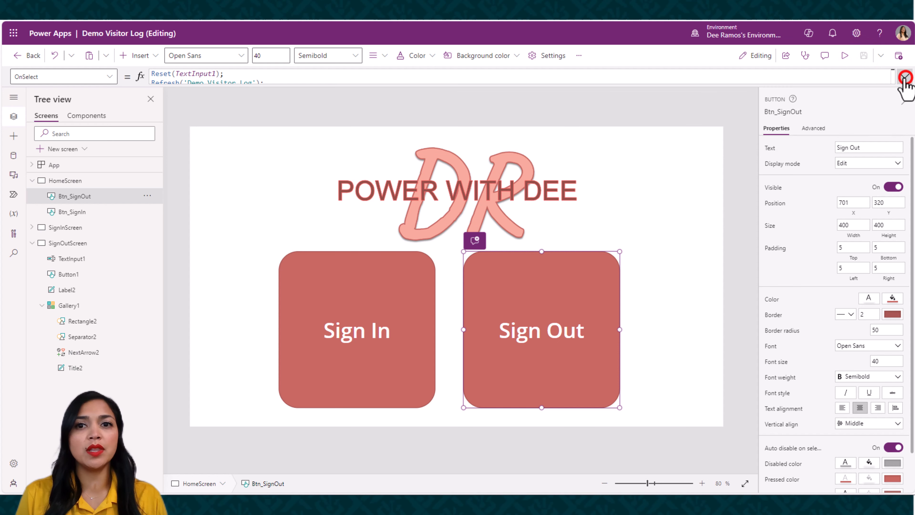
Preview the app, open the sign-out screen, select the third visitor in the list, and sign that visitor out
click(845, 56)
click(622, 285)
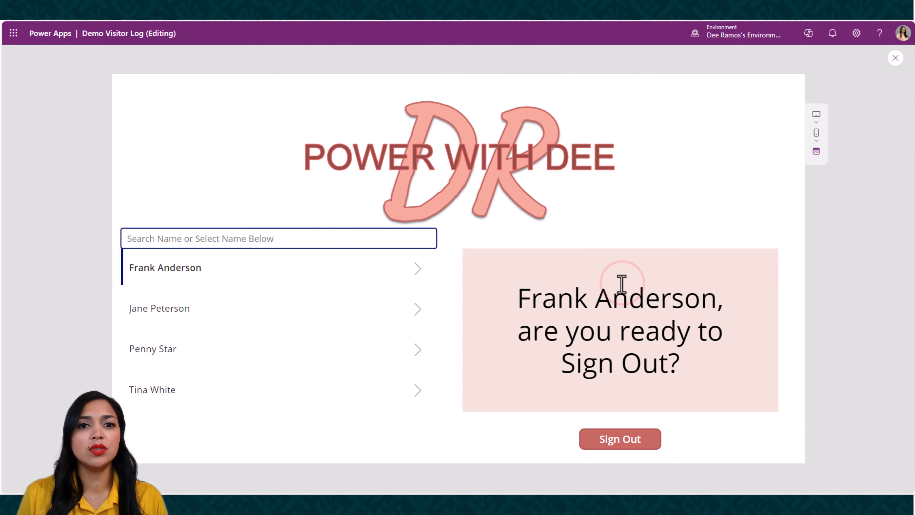
click(261, 249)
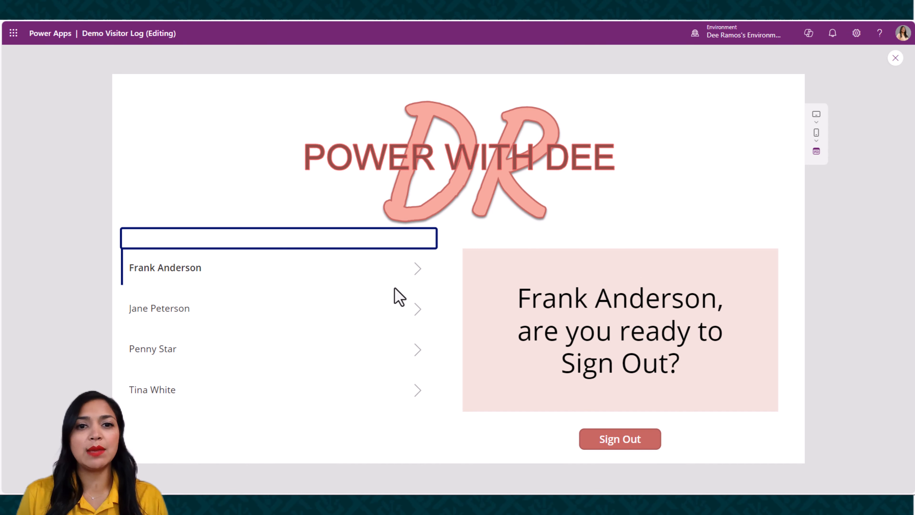
click(265, 348)
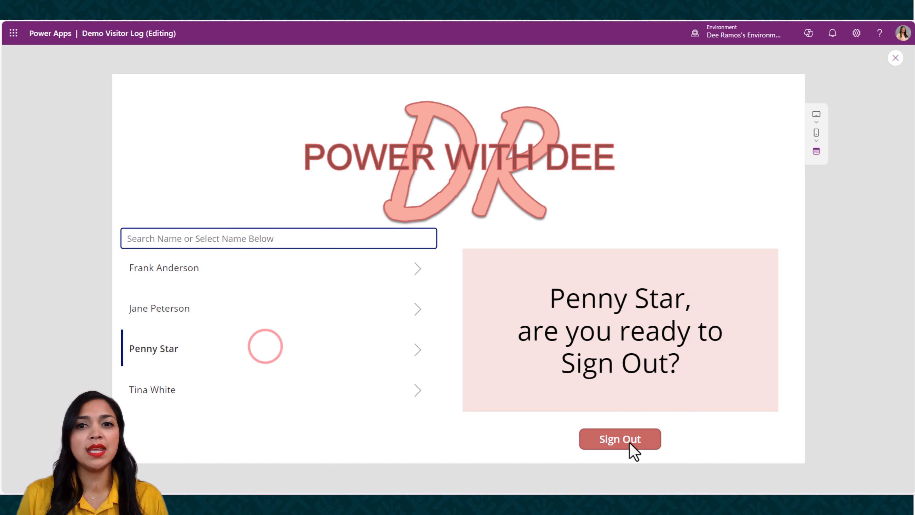
click(632, 446)
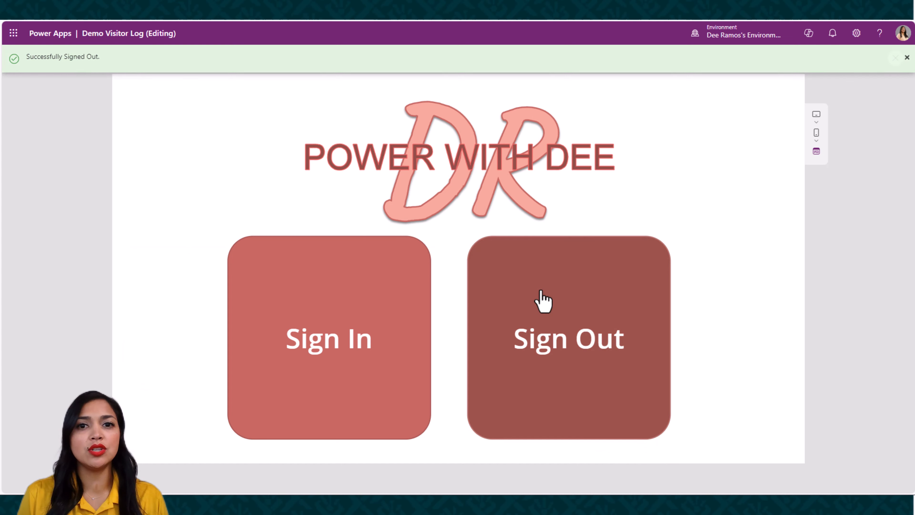
Reopen the sign-out screen, check the Demo Visitor Log list in SharePoint, and return to Power Apps to exit the preview
click(543, 301)
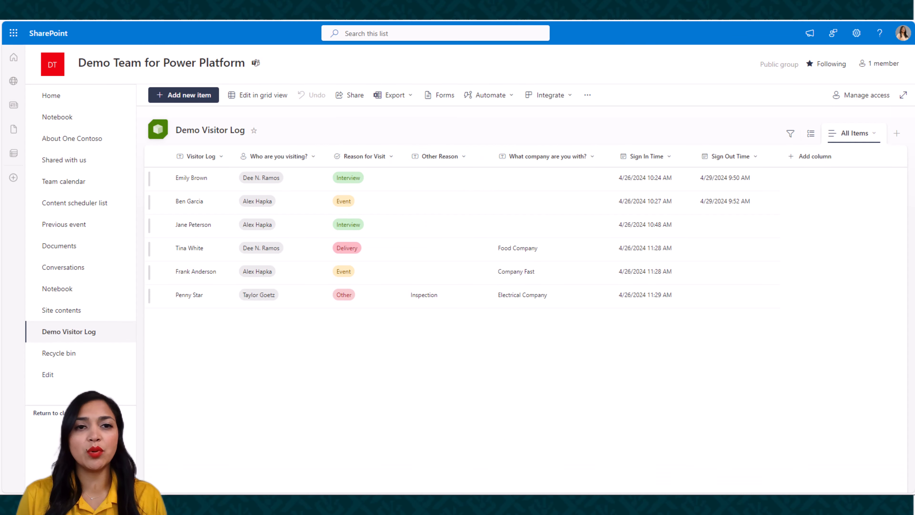
click(33, 20)
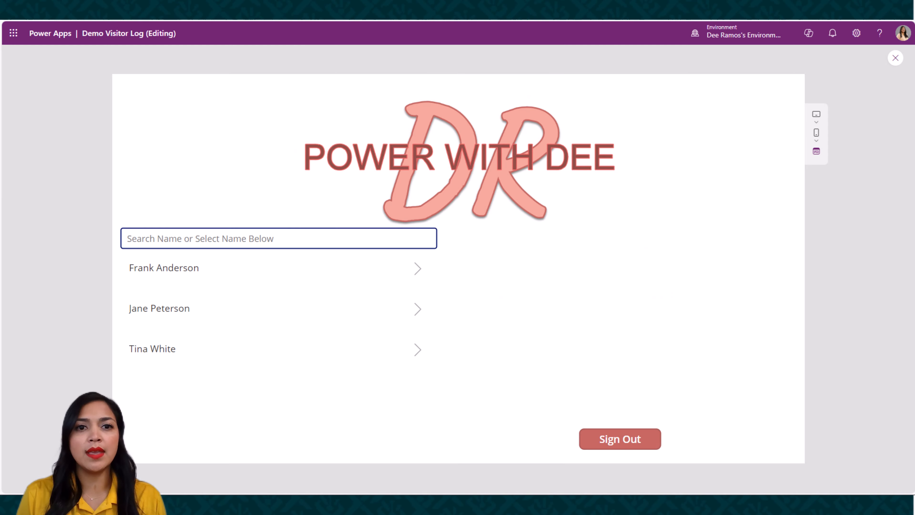
click(896, 58)
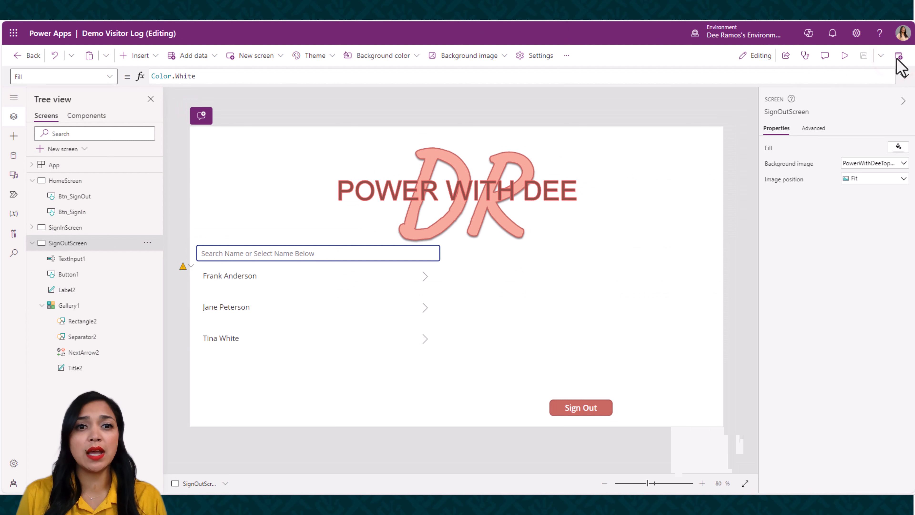
Copy the back icon from the sign-in screen and paste it onto the sign-out screen
click(78, 227)
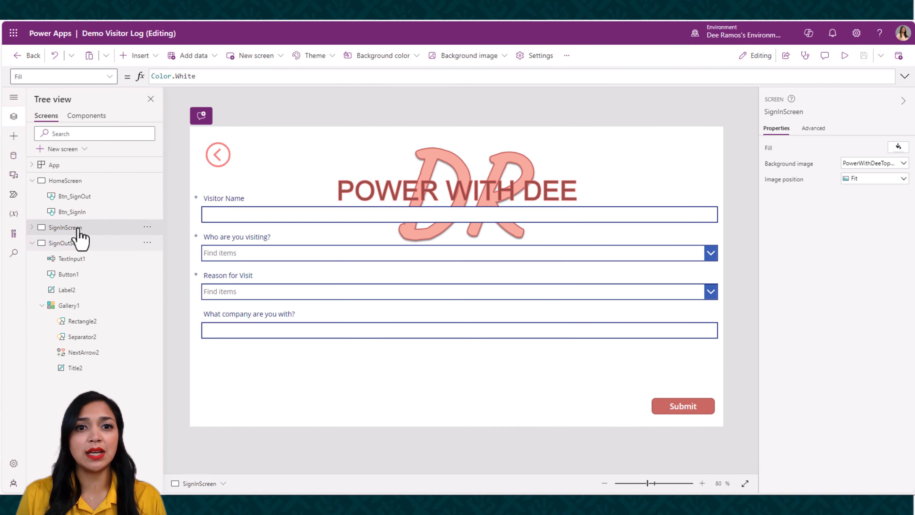
click(219, 156)
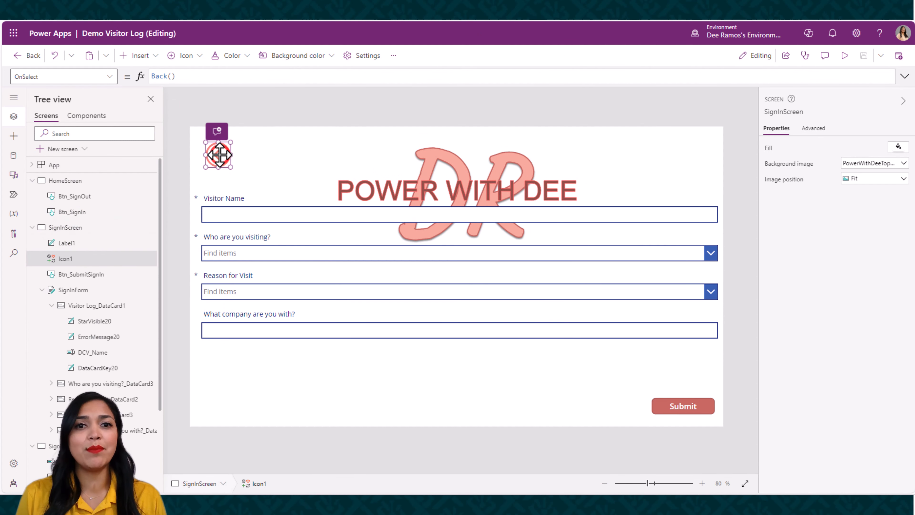
right_click(220, 159)
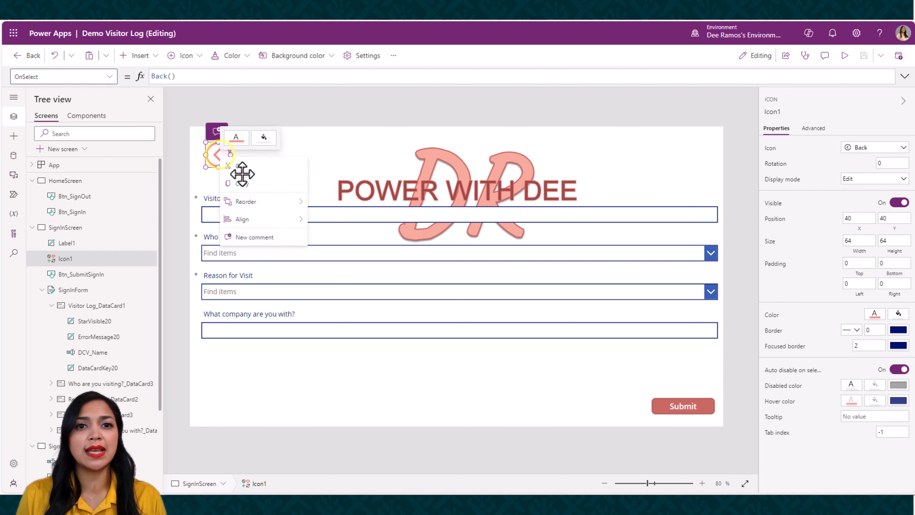
click(253, 184)
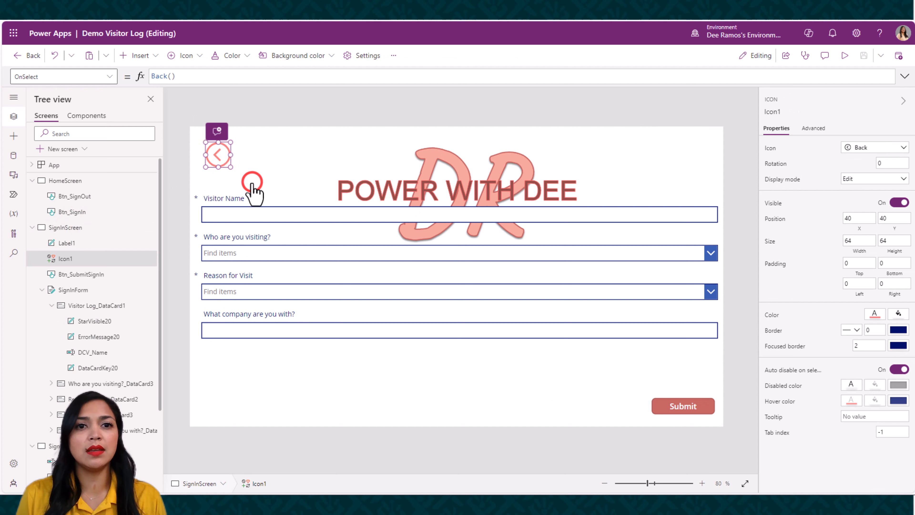
click(32, 227)
click(68, 242)
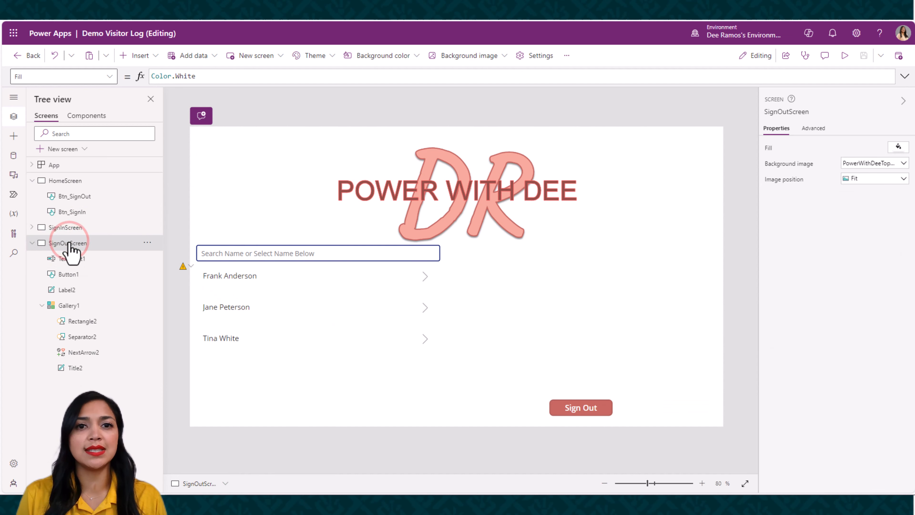
right_click(210, 149)
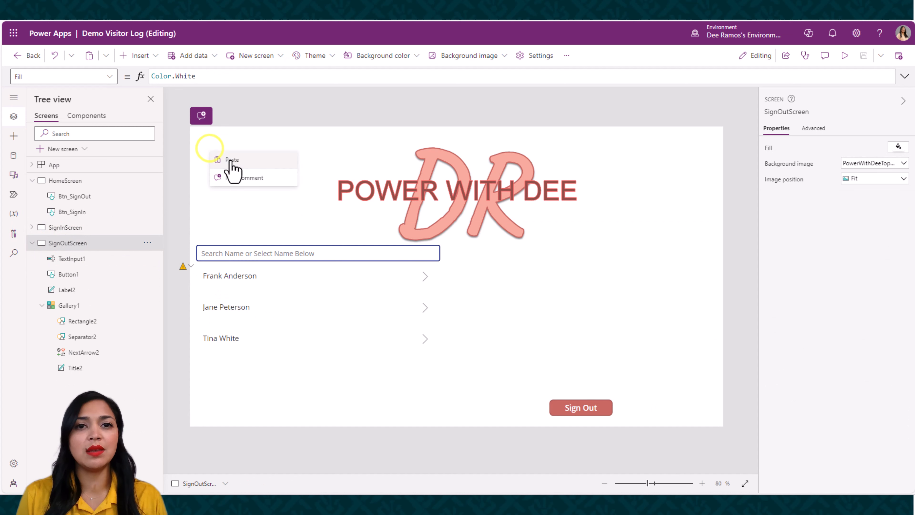
click(230, 170)
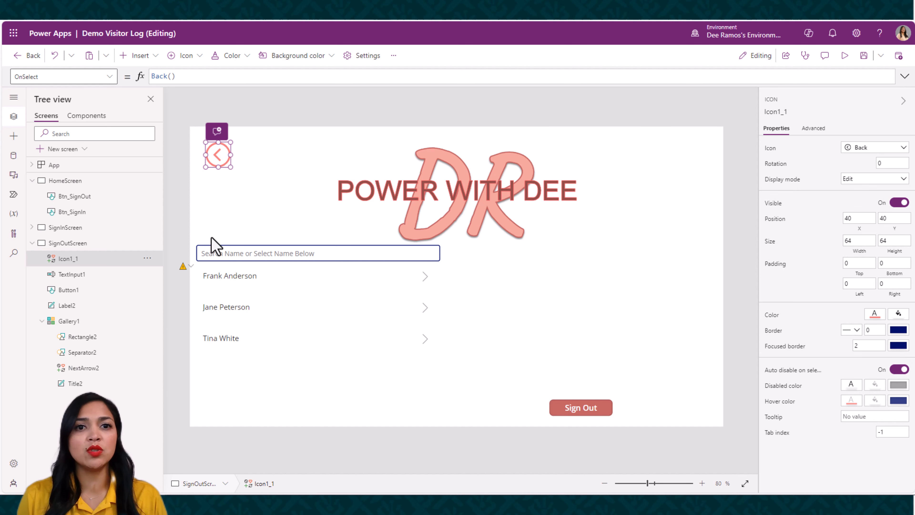
Preview the app from the home screen, open the sign-out screen, and test its back icon
click(74, 181)
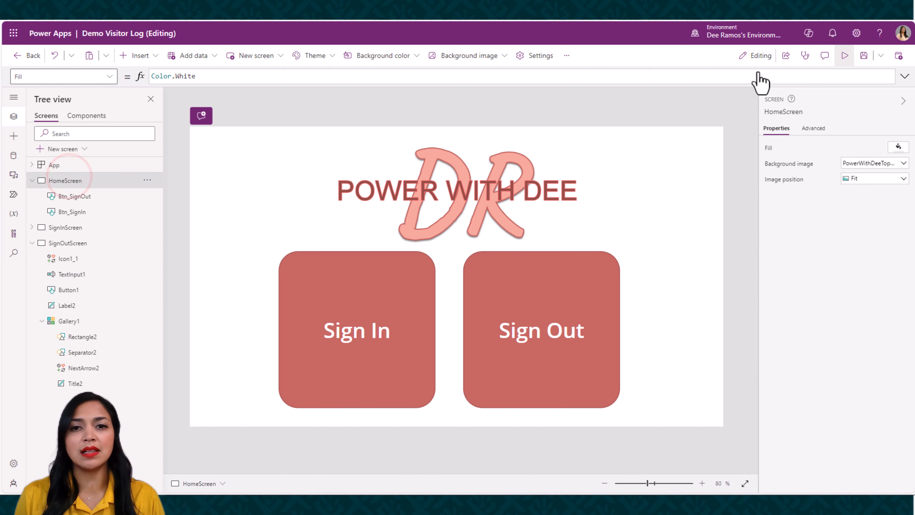
click(845, 57)
click(619, 291)
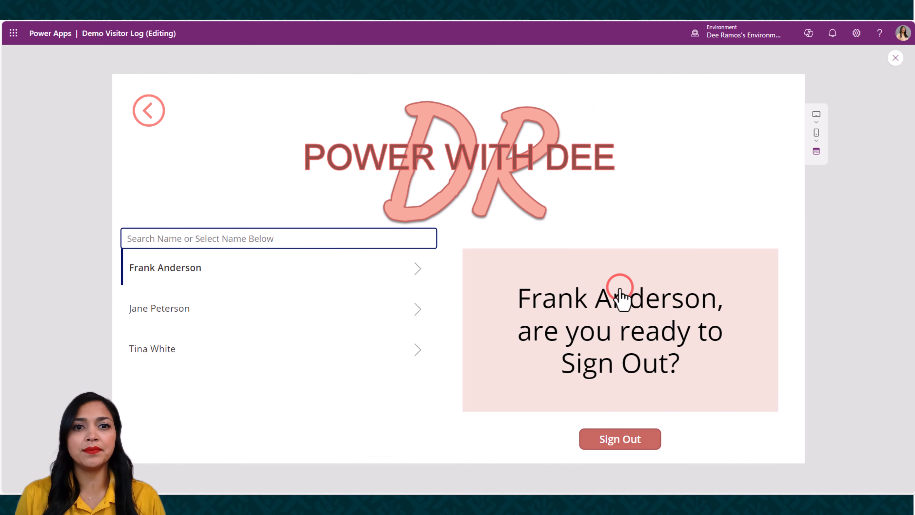
click(153, 115)
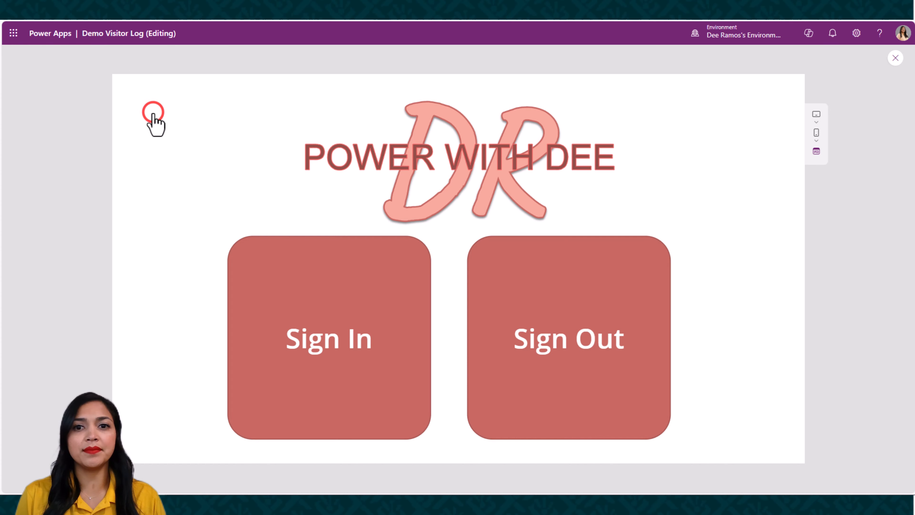
Reopen the sign-out screen in the preview, select the second visitor in the list, and sign that visitor out
click(517, 292)
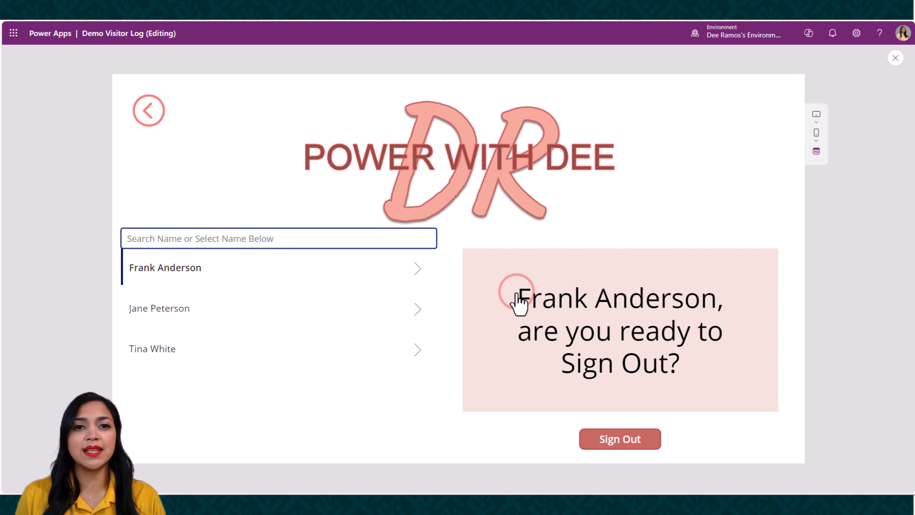
click(251, 309)
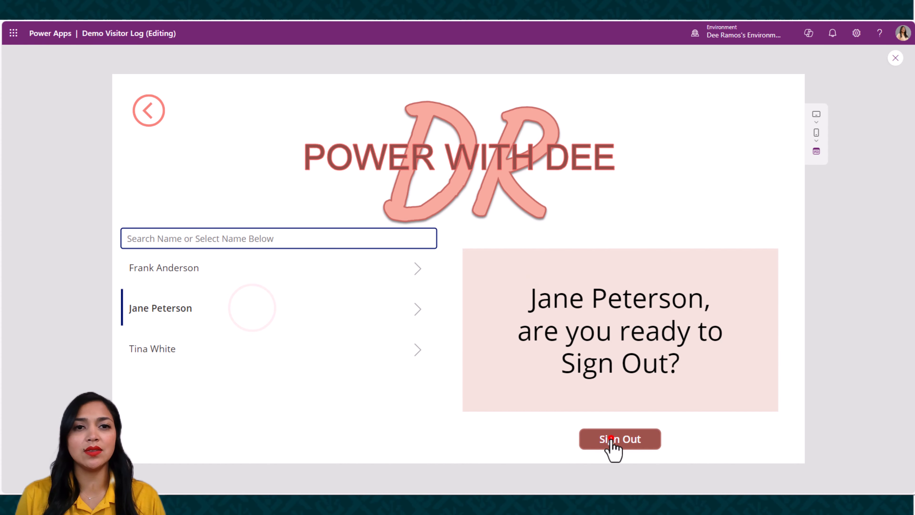
click(611, 438)
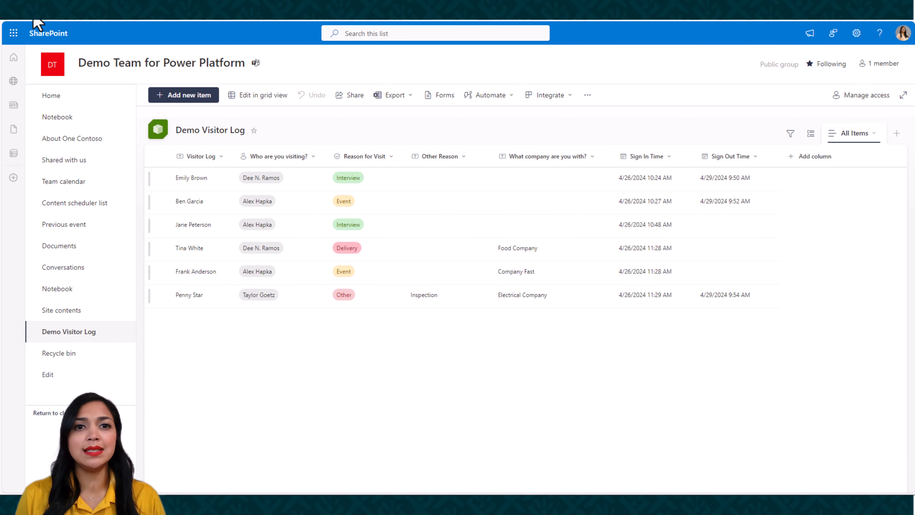
Refresh the Demo Visitor Log list in SharePoint, reopen the sign-out screen in the Power Apps preview, and go back to the home screen
key(F5)
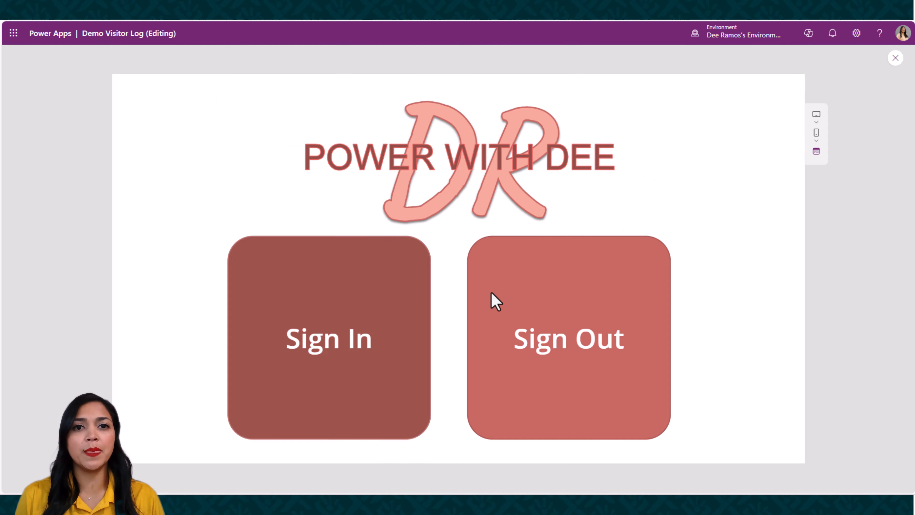
click(511, 309)
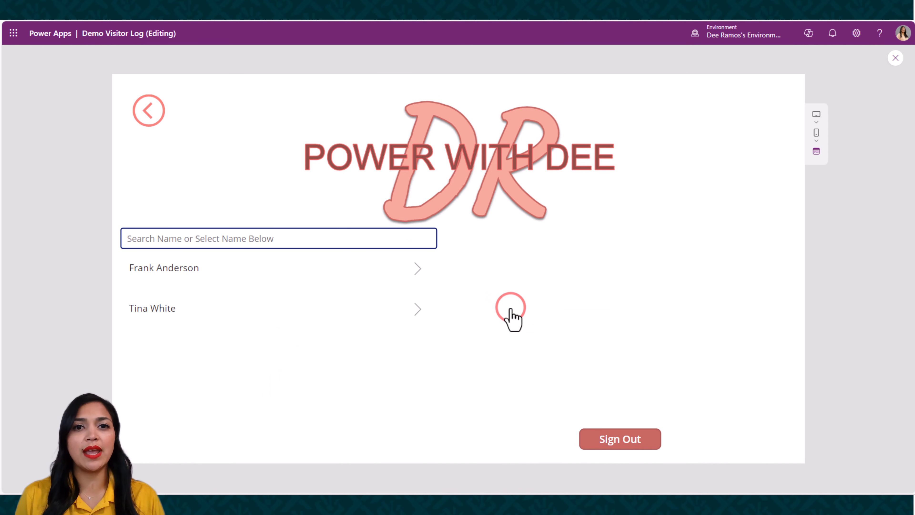
click(149, 110)
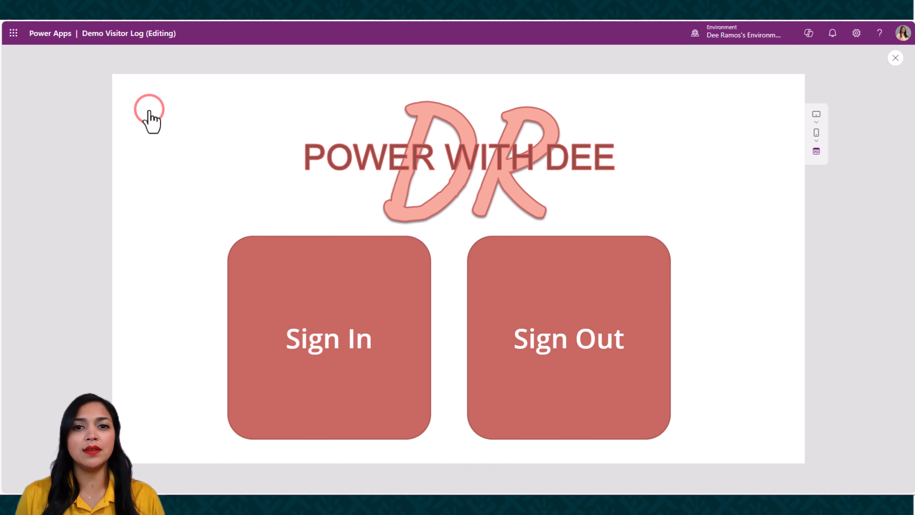